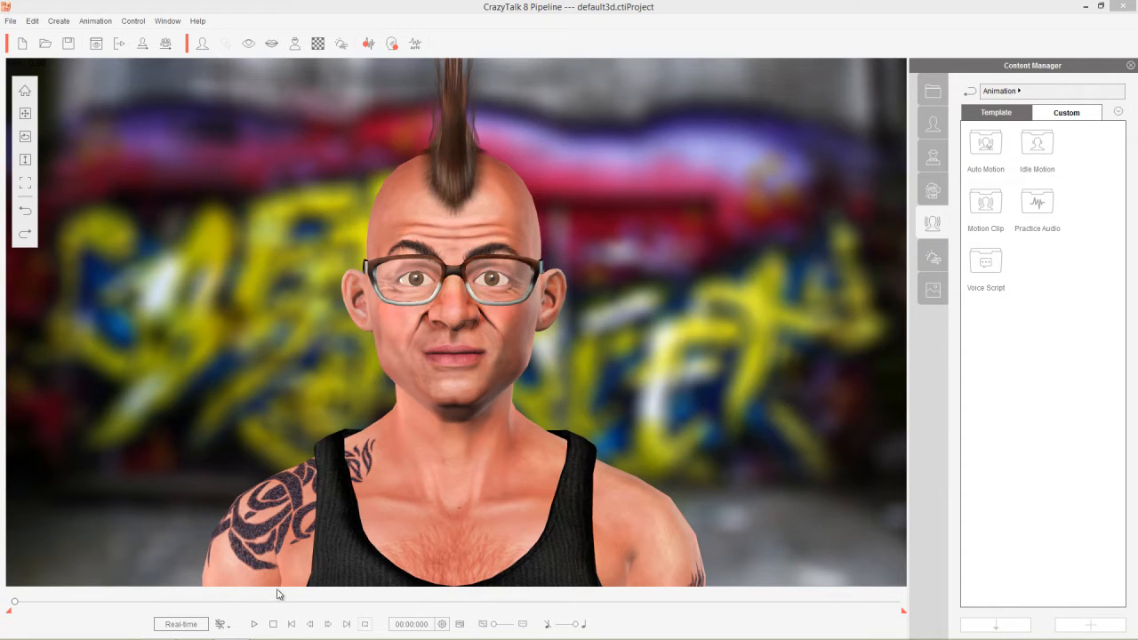
Preview the animation, then delete the Bounce Up clip and its beat_2_1 voice from the timeline.
{"action": "left_click", "coordinate": [254, 625]}
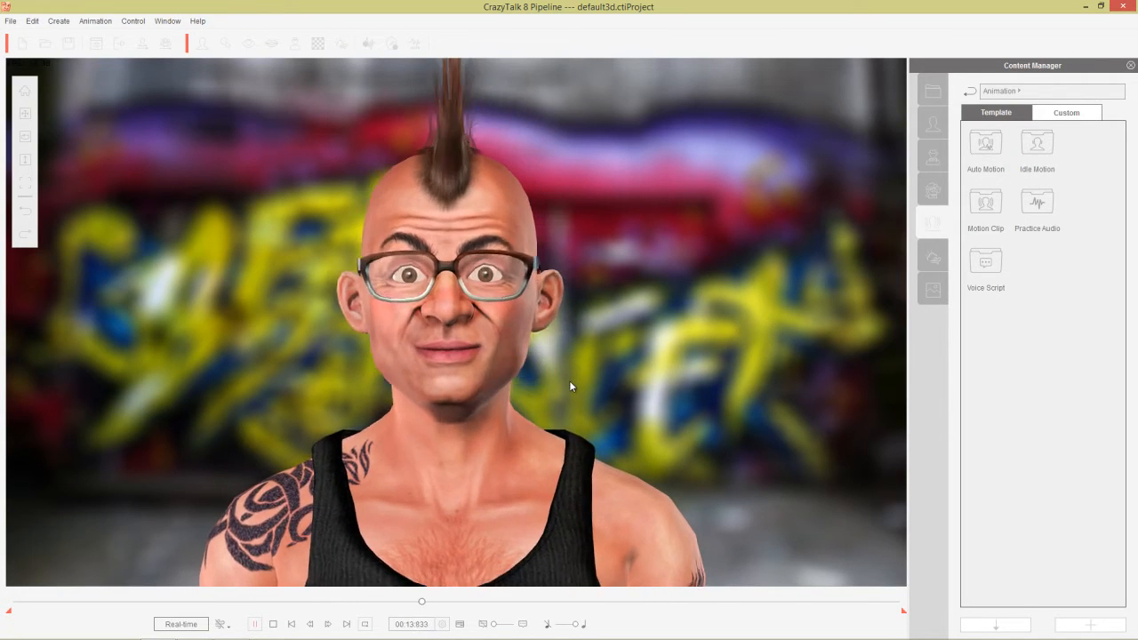
{"action": "left_click", "coordinate": [274, 624]}
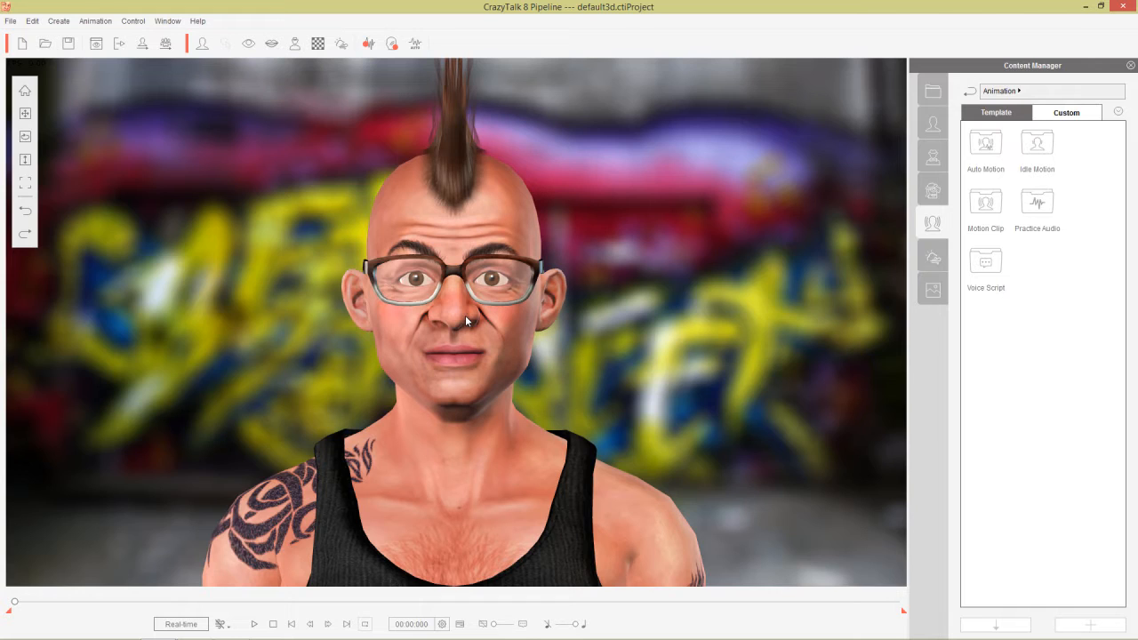
{"action": "key", "text": "F3"}
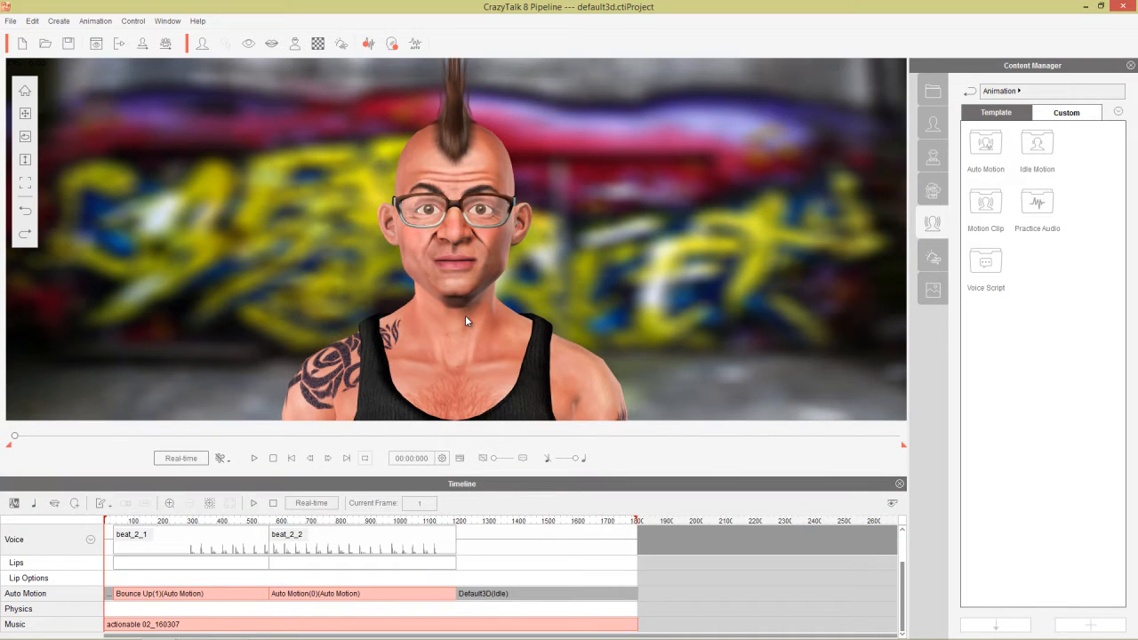
{"action": "left_click", "coordinate": [219, 593]}
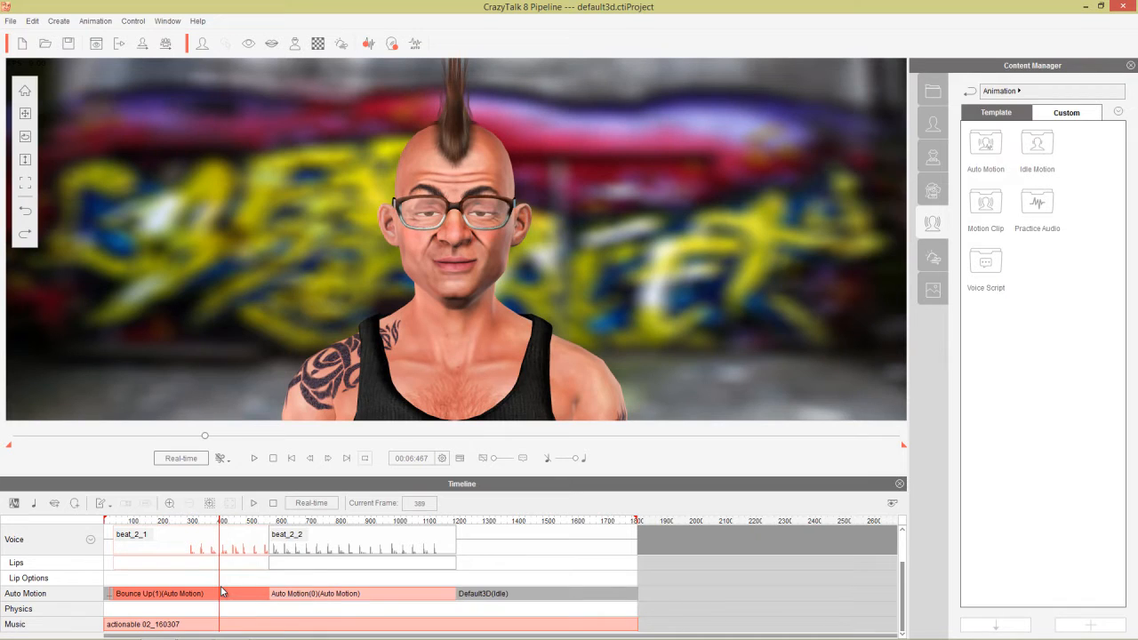
{"action": "key", "text": "Delete"}
Delete the second Auto Motion clip with its beat_2_2 voice, and the actionable 02_160307 music clip.
{"action": "left_click", "coordinate": [334, 594]}
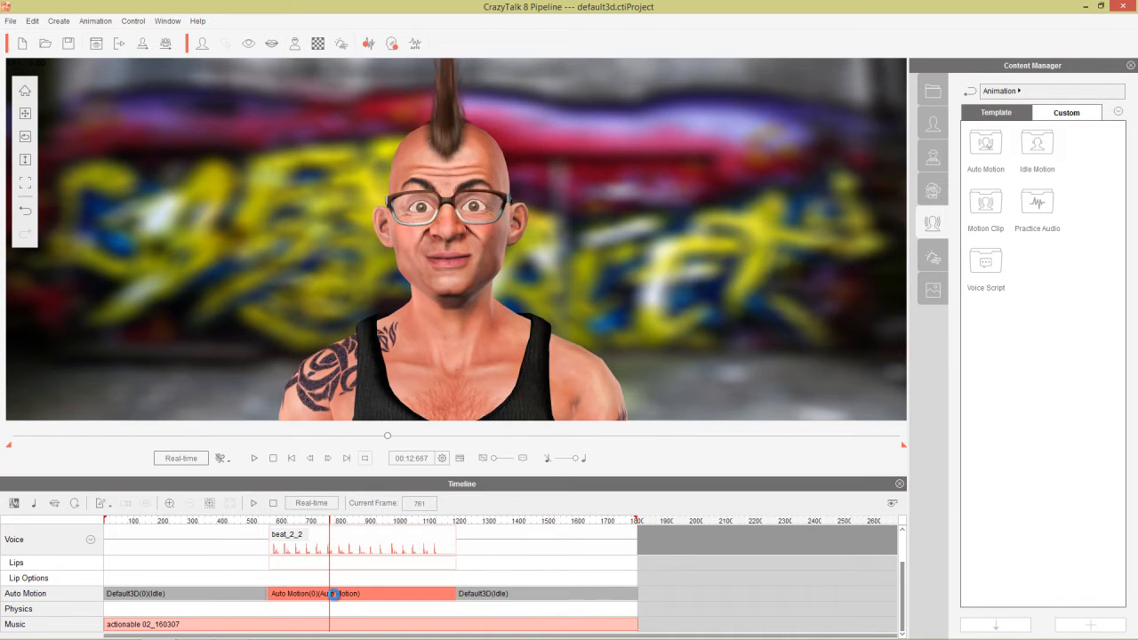
{"action": "key", "text": "Delete"}
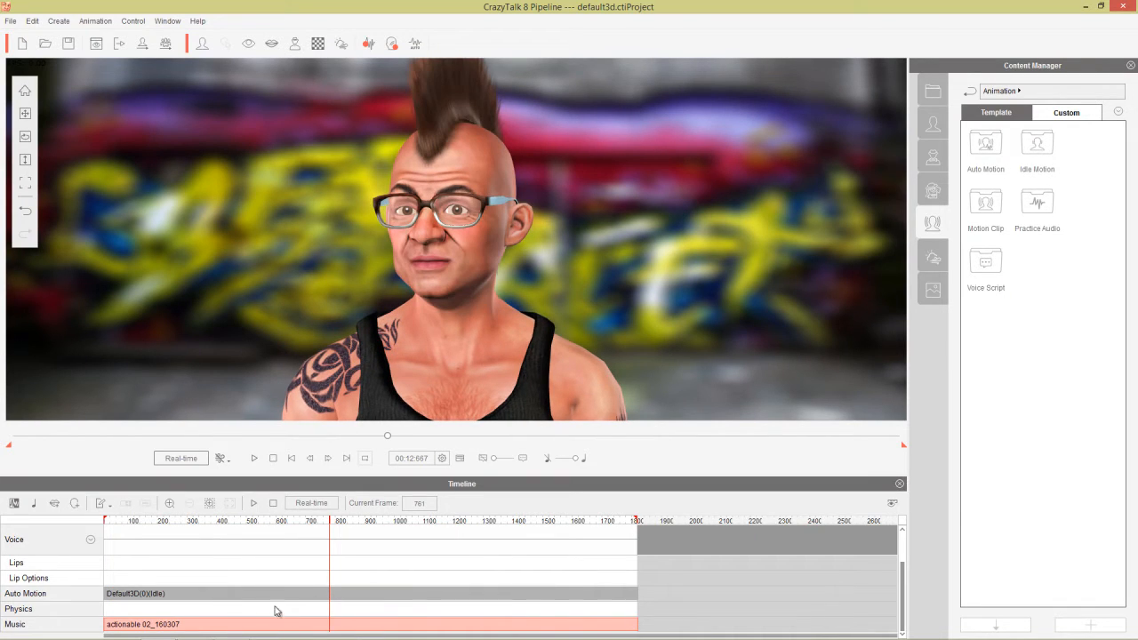
{"action": "left_click", "coordinate": [125, 625]}
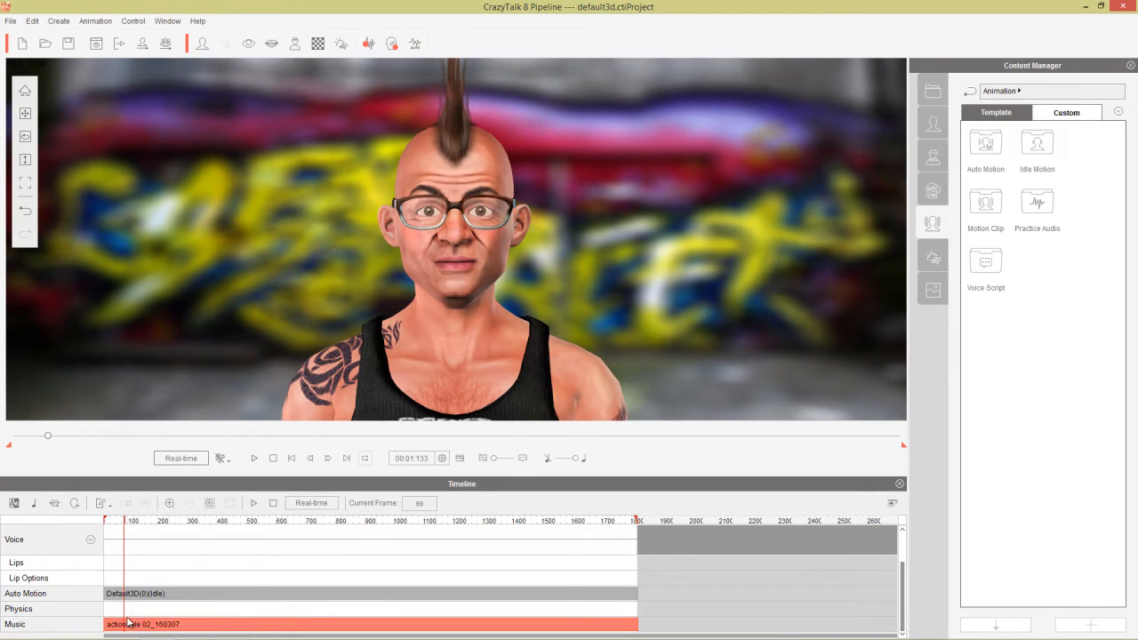
{"action": "key", "text": "Delete"}
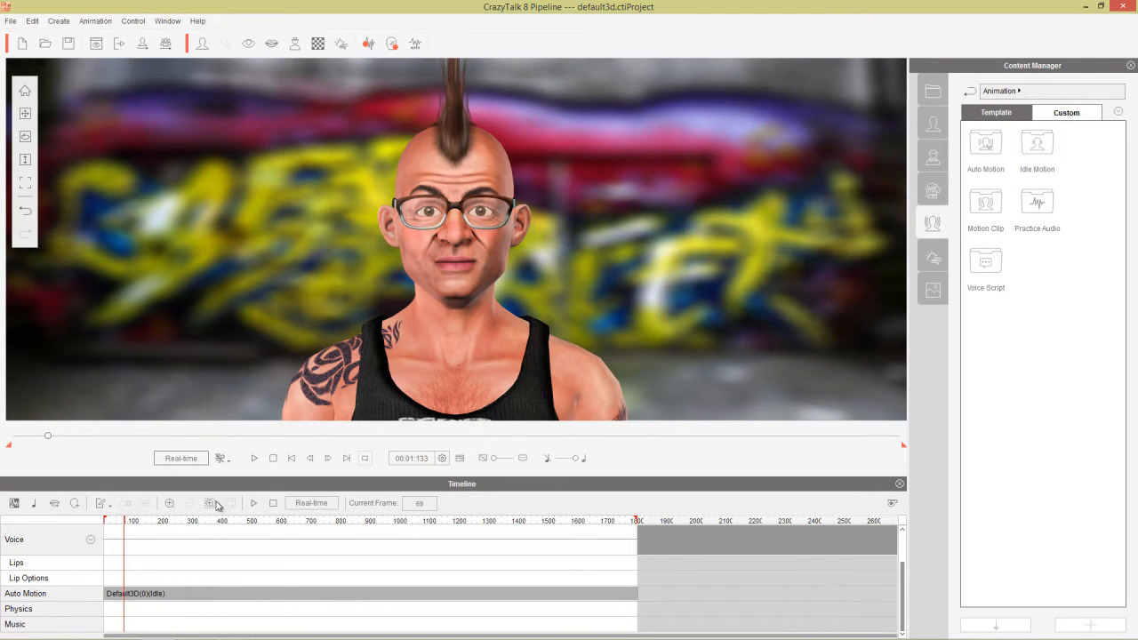
Preview the idle animation, close the Timeline panel, and slide the Voice Volume higher.
{"action": "left_click", "coordinate": [255, 460]}
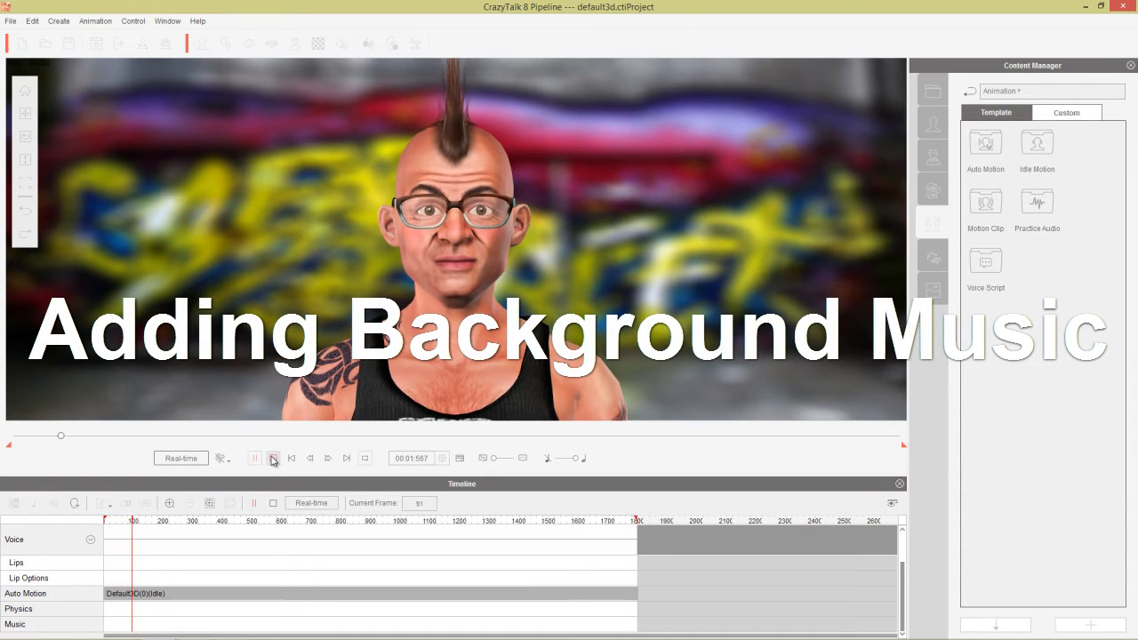
{"action": "left_click", "coordinate": [274, 460]}
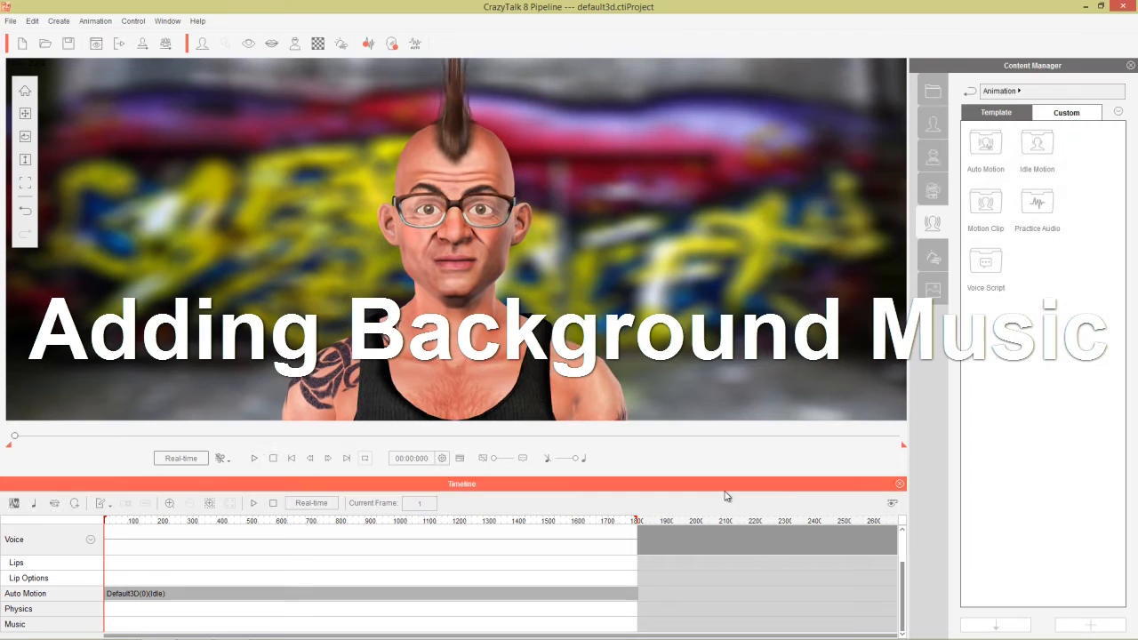
{"action": "left_click", "coordinate": [900, 487]}
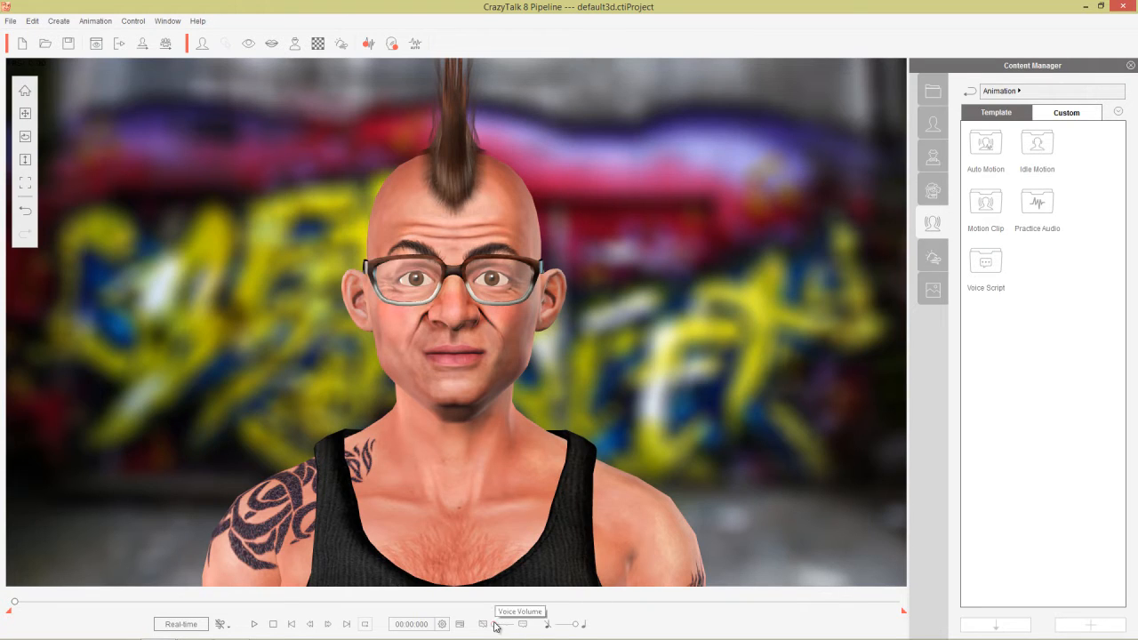
{"action": "left_click_drag", "start_coordinate": [495, 625], "coordinate": [523, 627]}
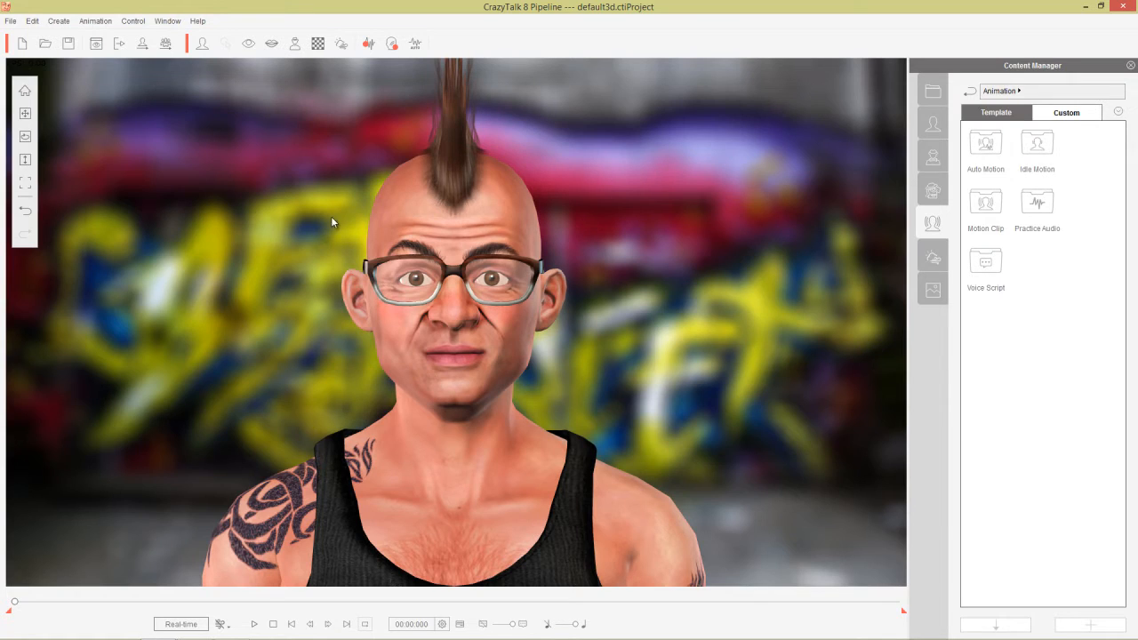
Set actionable 02_160307 from the Dancing folder as background music and play it.
{"action": "left_click", "coordinate": [10, 21]}
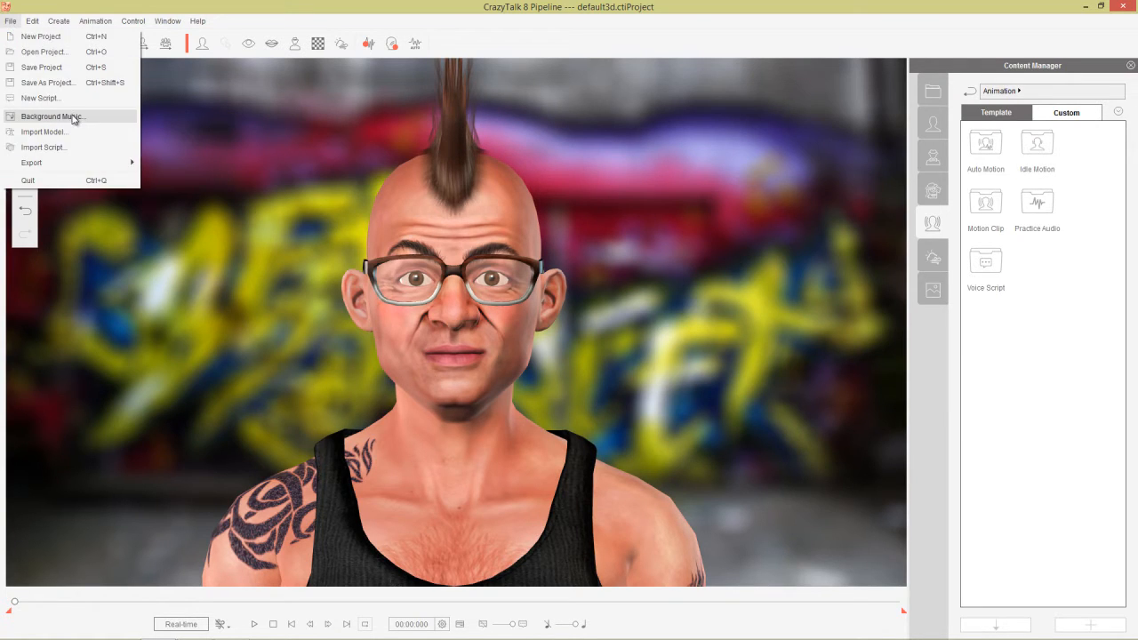
{"action": "left_click", "coordinate": [76, 117]}
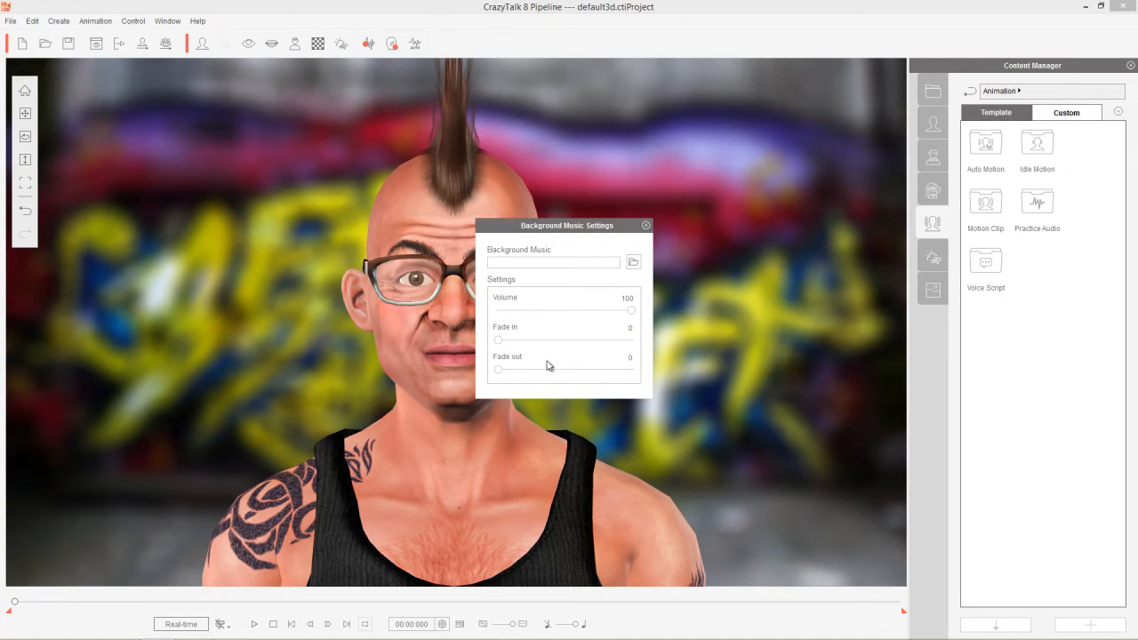
{"action": "left_click", "coordinate": [633, 264]}
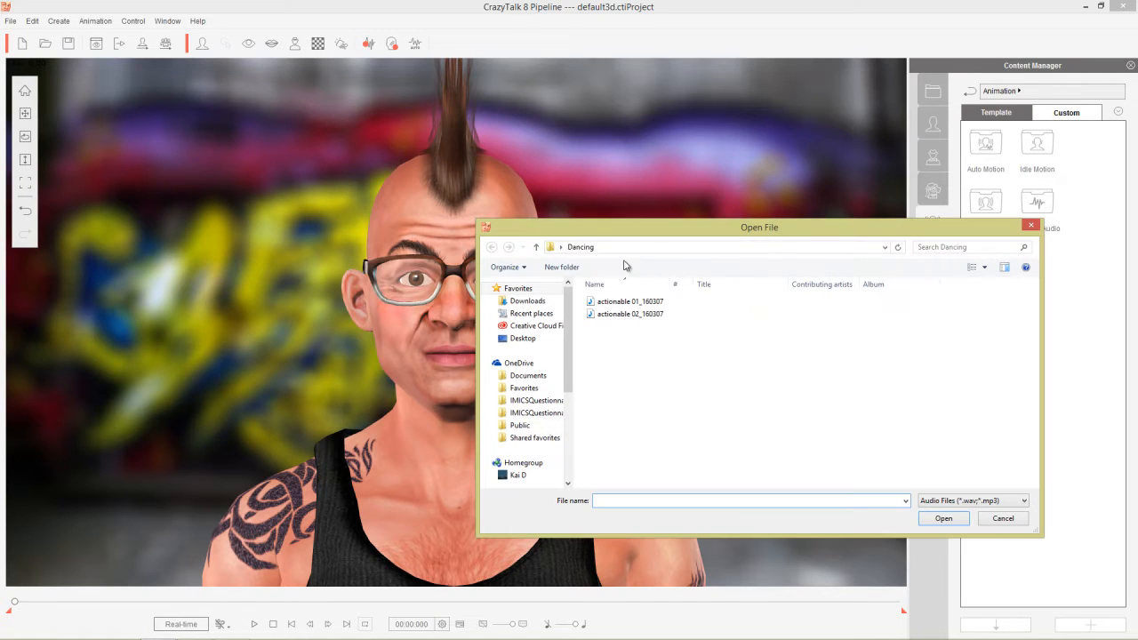
{"action": "left_click", "coordinate": [627, 315]}
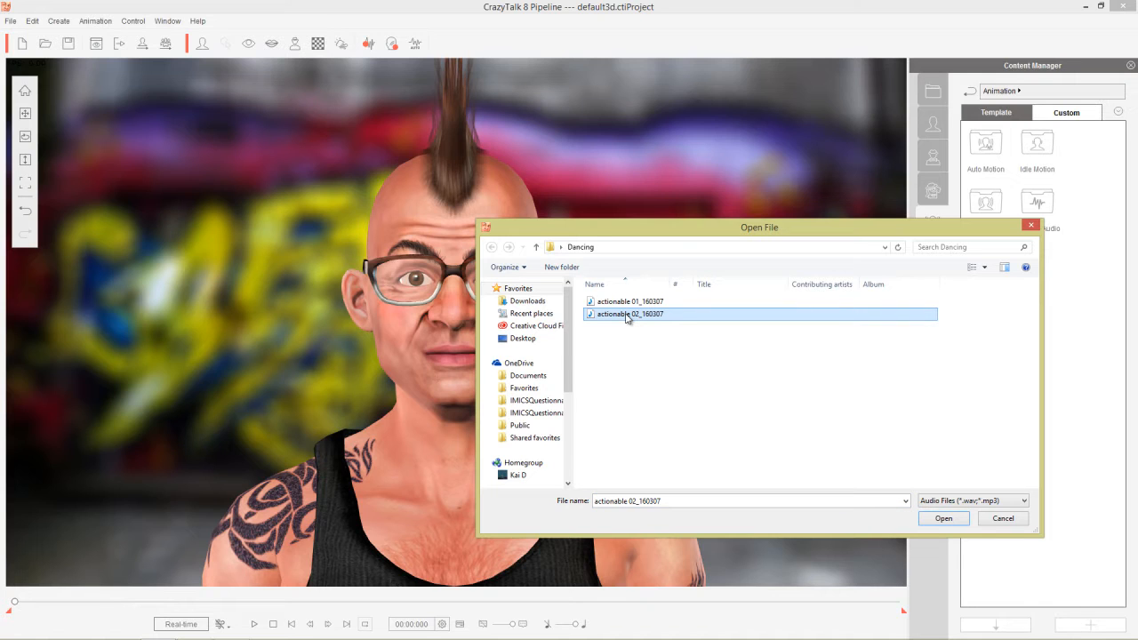
{"action": "double_click", "coordinate": [626, 315]}
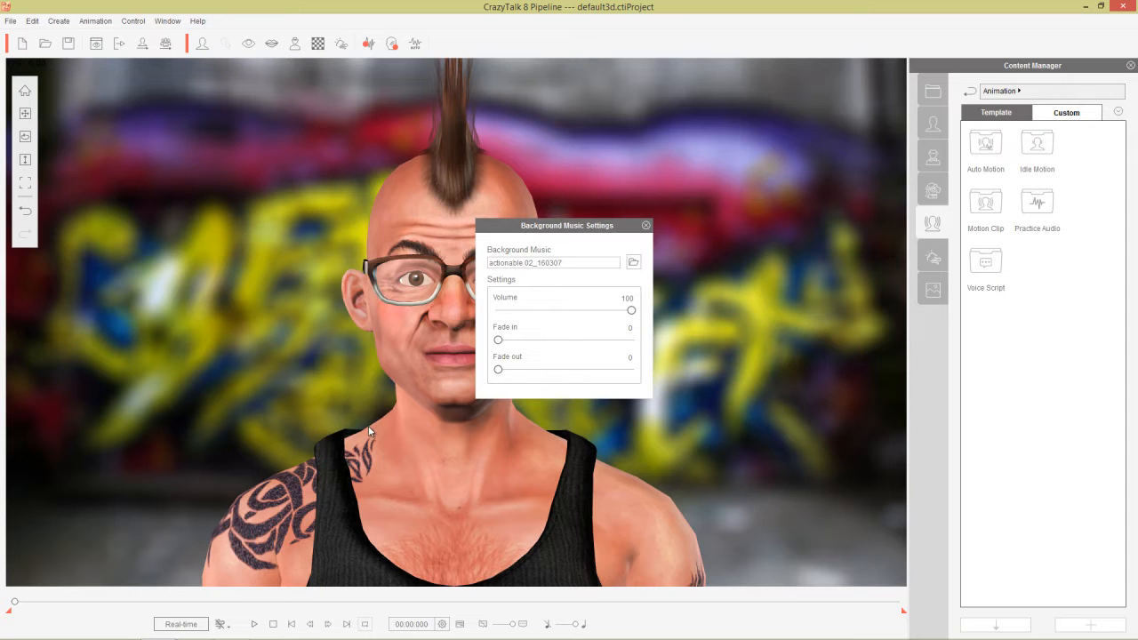
{"action": "key", "text": "space"}
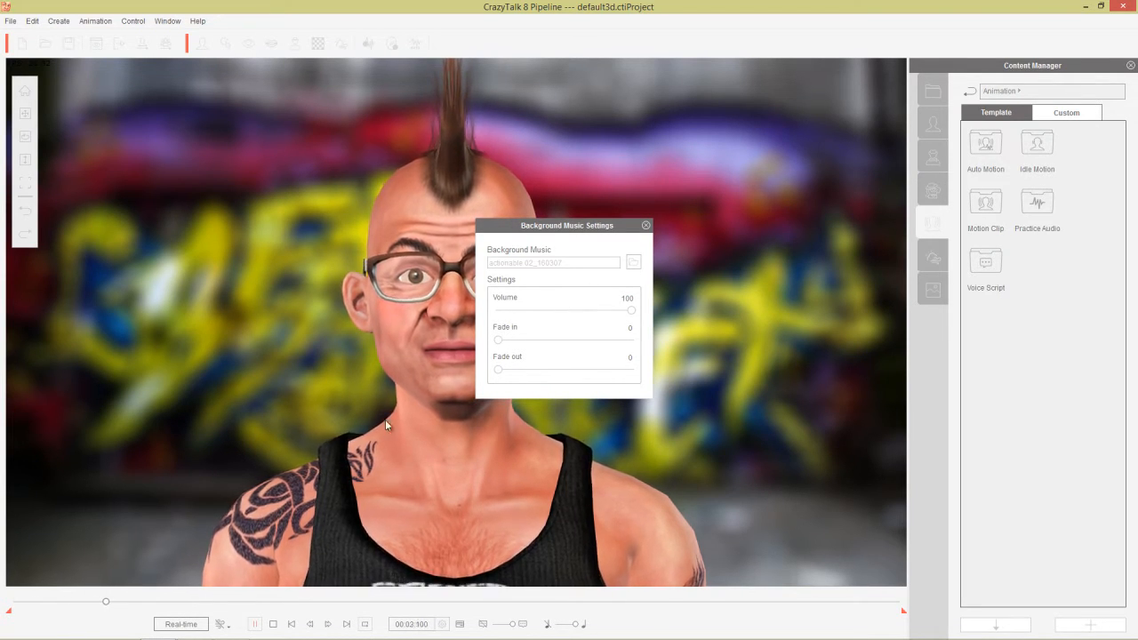
Set the background music fade-in to 10, preview it, then close settings and show the timeline.
{"action": "left_click", "coordinate": [273, 624]}
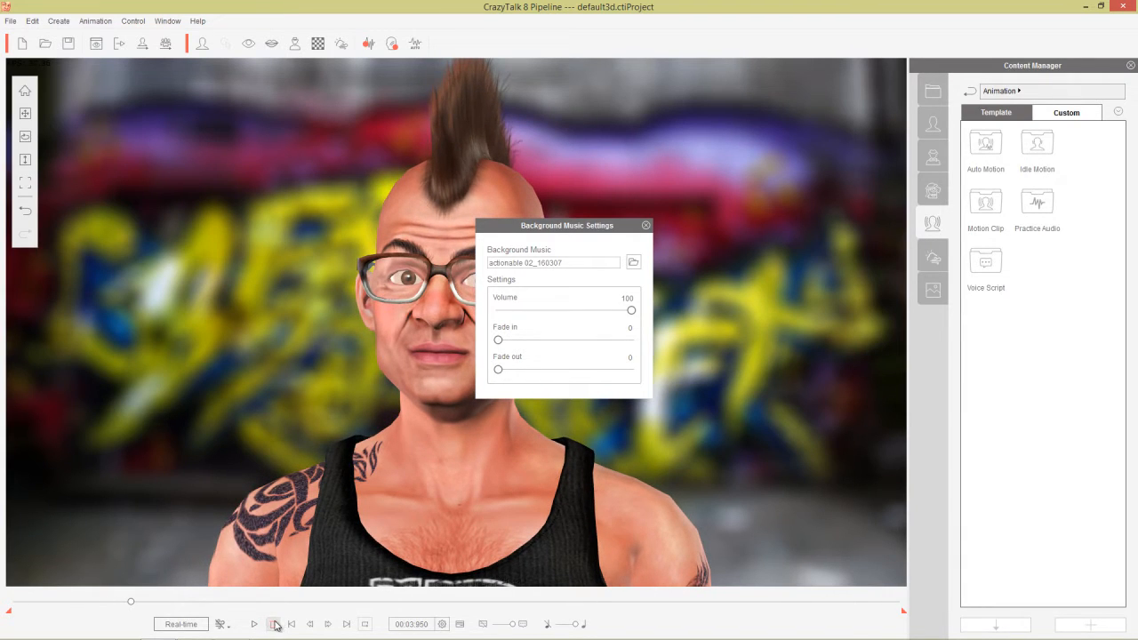
{"action": "left_click_drag", "start_coordinate": [499, 343], "coordinate": [529, 345]}
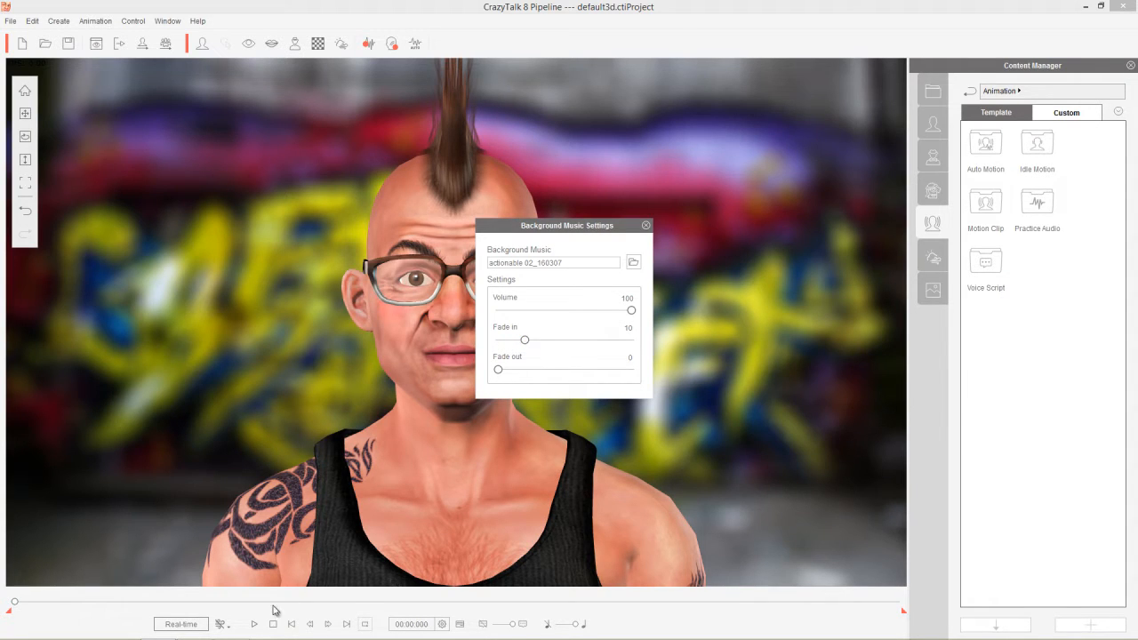
{"action": "left_click", "coordinate": [254, 624]}
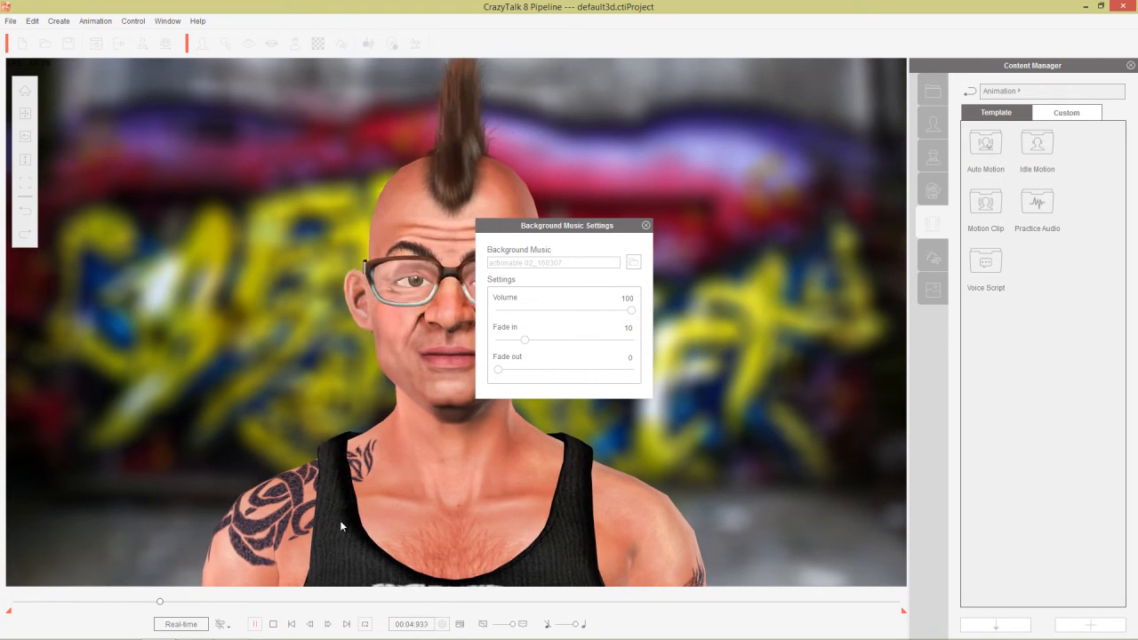
{"action": "left_click", "coordinate": [272, 623]}
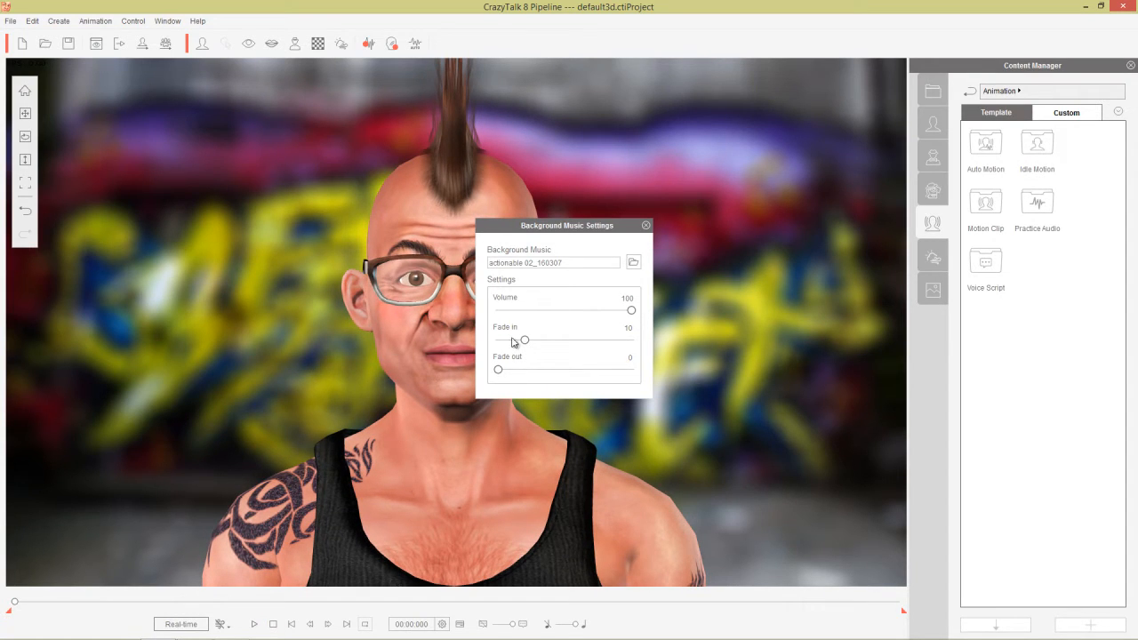
{"action": "left_click", "coordinate": [645, 226]}
{"action": "key", "text": "F3"}
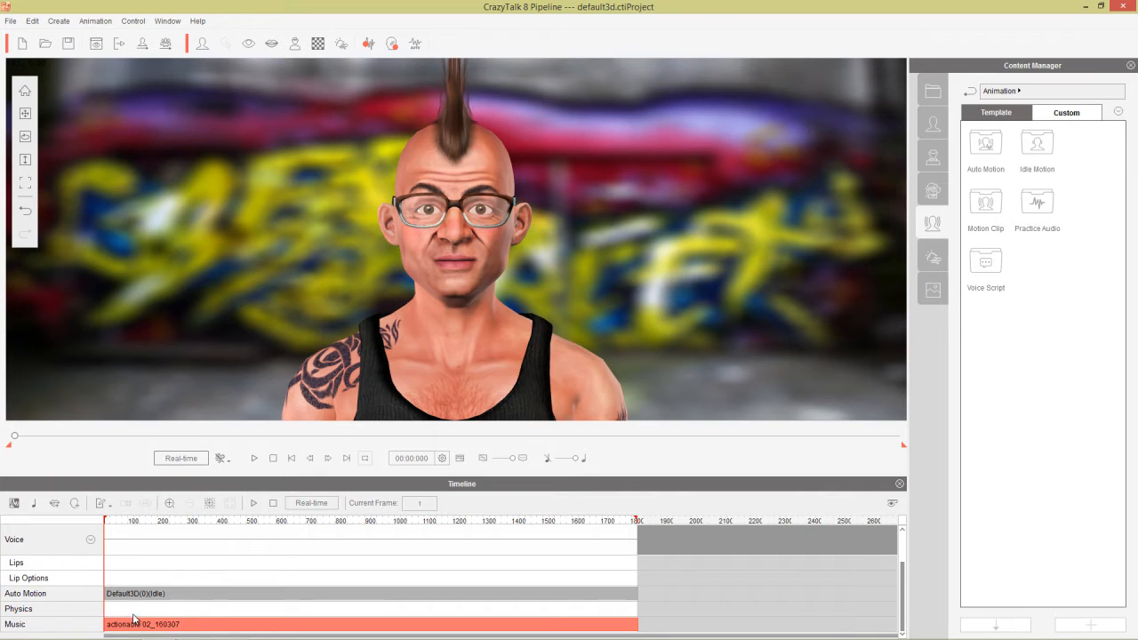
Play the music briefly, then drag the playback-bar music volume slider down.
{"action": "key", "text": "space"}
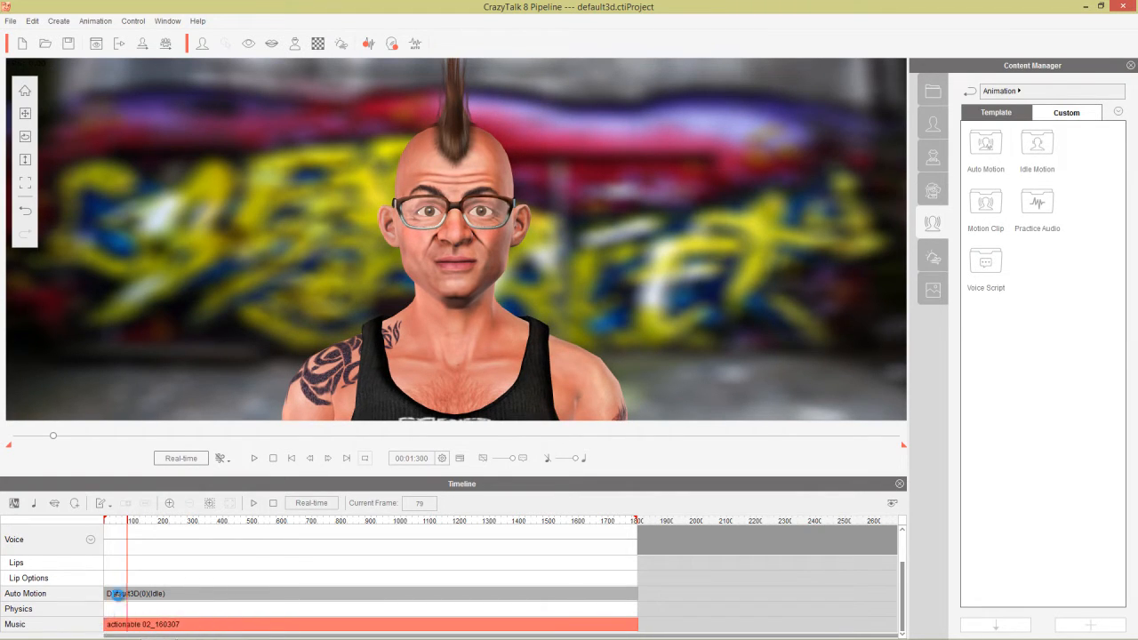
{"action": "key", "text": "space"}
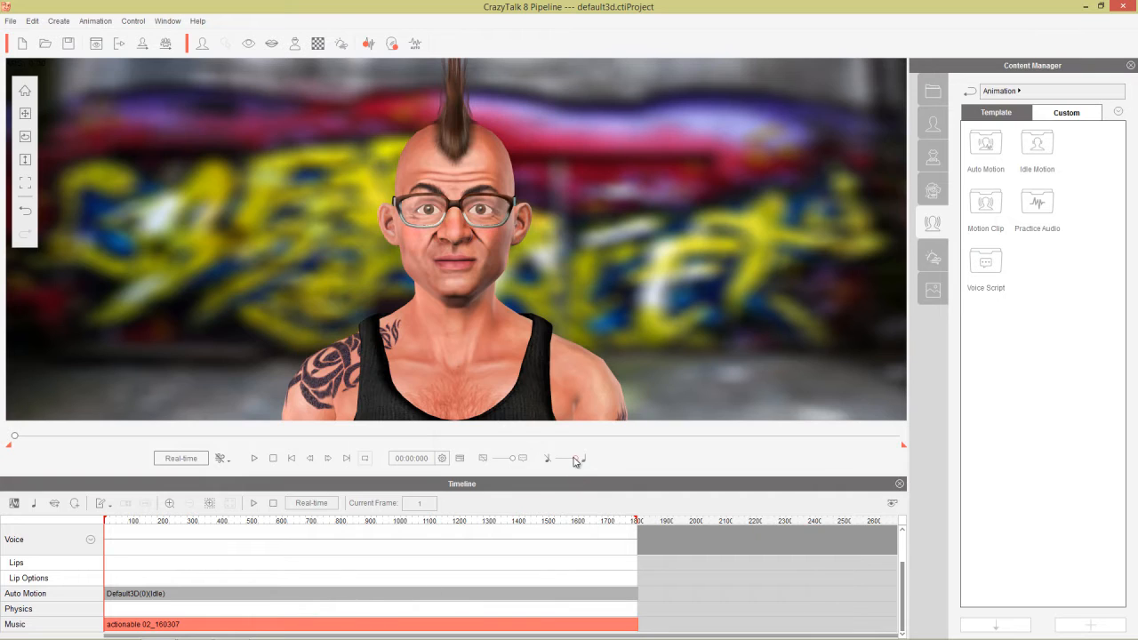
{"action": "left_click_drag", "start_coordinate": [575, 461], "coordinate": [546, 461]}
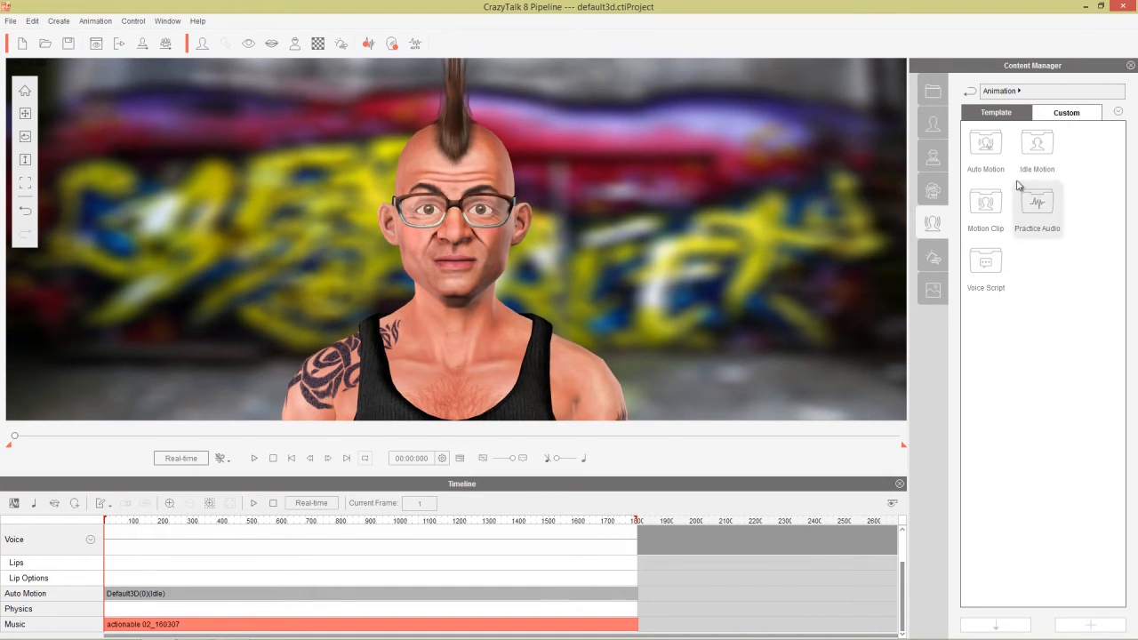
{"action": "double_click", "coordinate": [994, 146]}
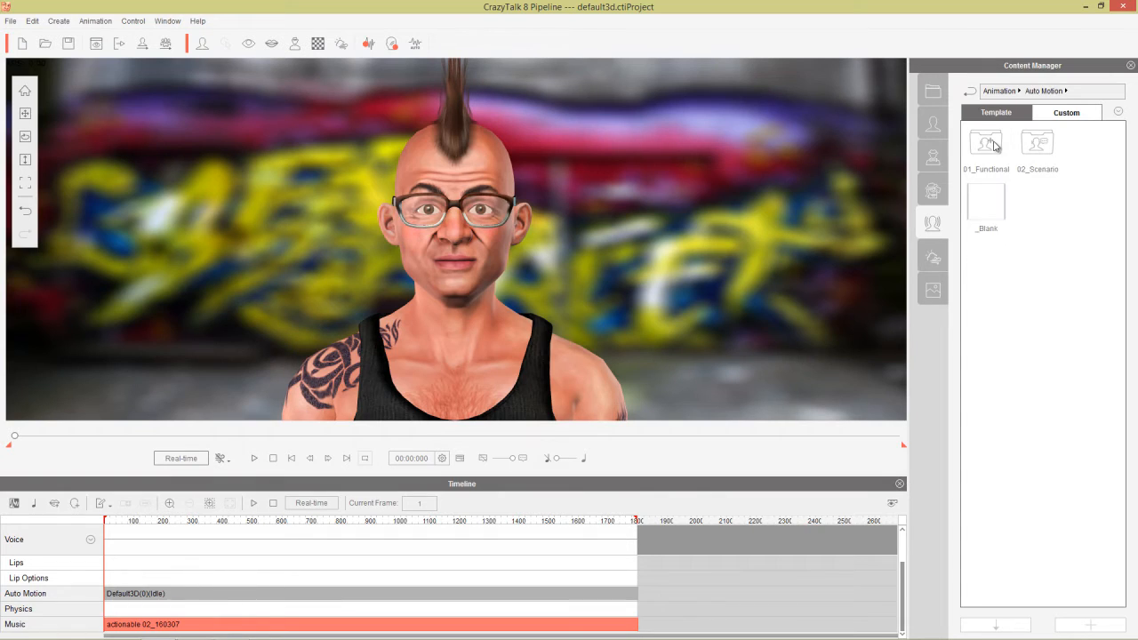
{"action": "left_click", "coordinate": [368, 44]}
{"action": "left_click", "coordinate": [602, 312]}
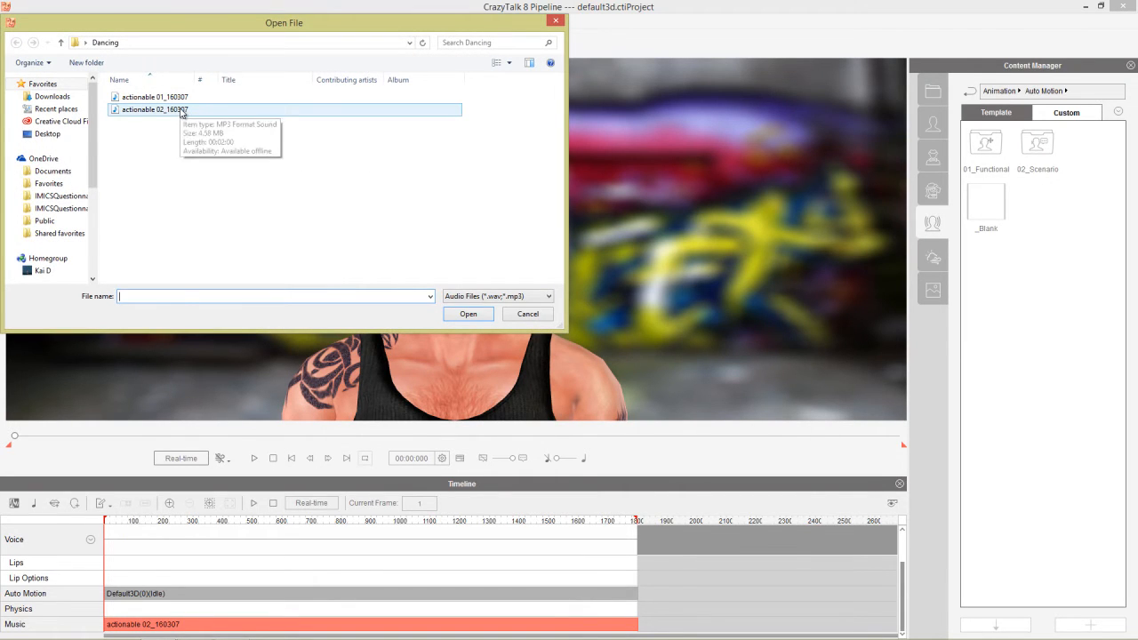
{"action": "double_click", "coordinate": [181, 110]}
{"action": "left_click", "coordinate": [583, 325]}
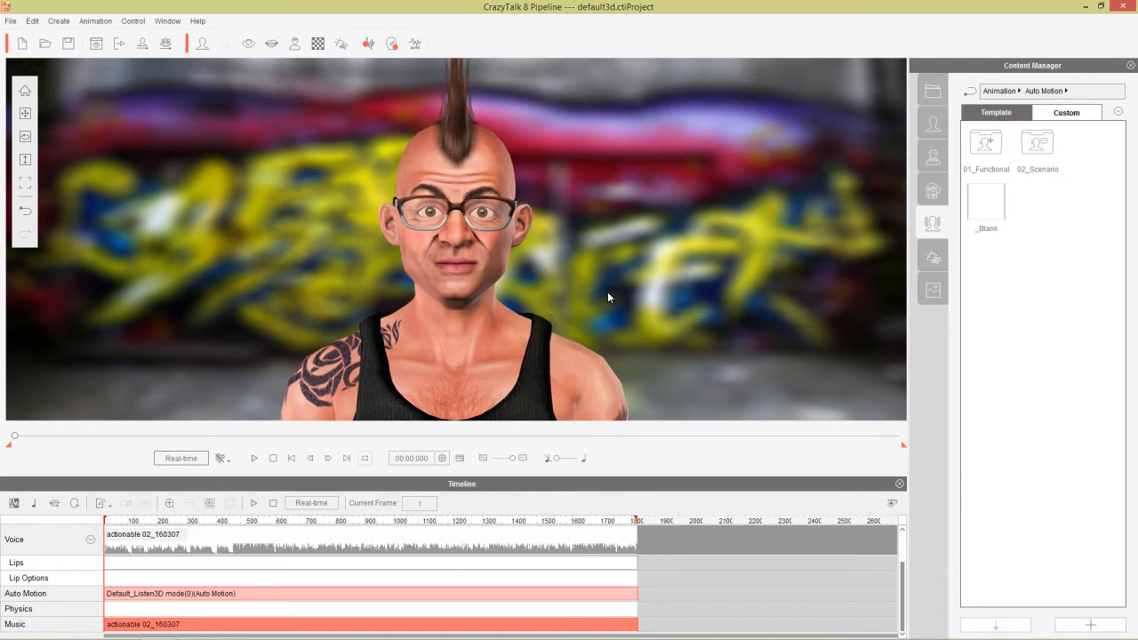
{"action": "key", "text": "space"}
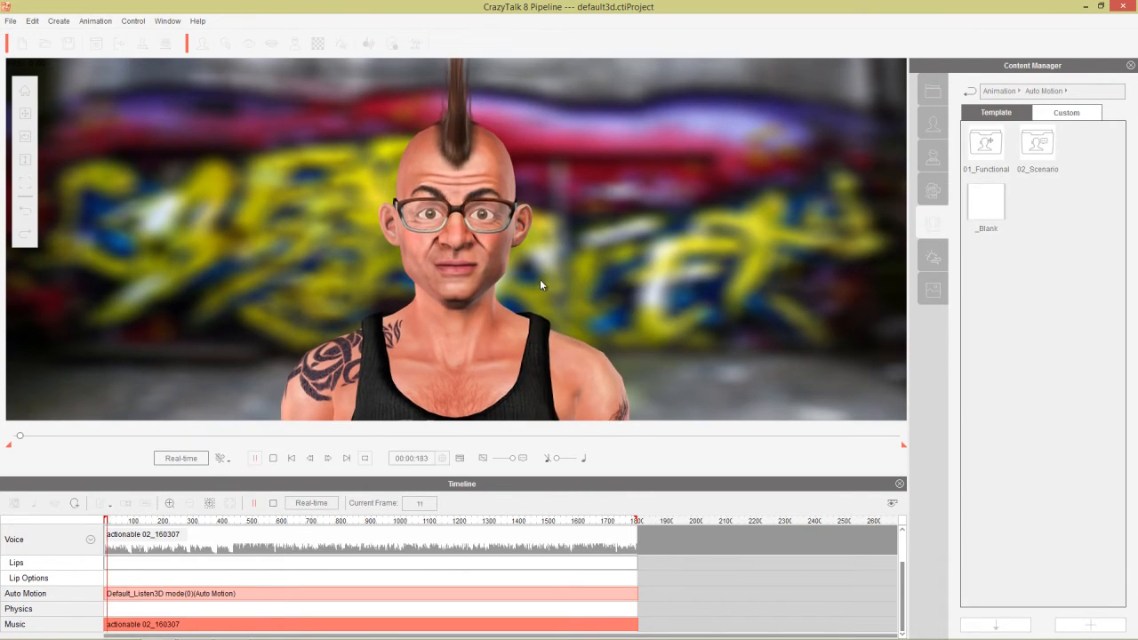
{"action": "left_click", "coordinate": [273, 458]}
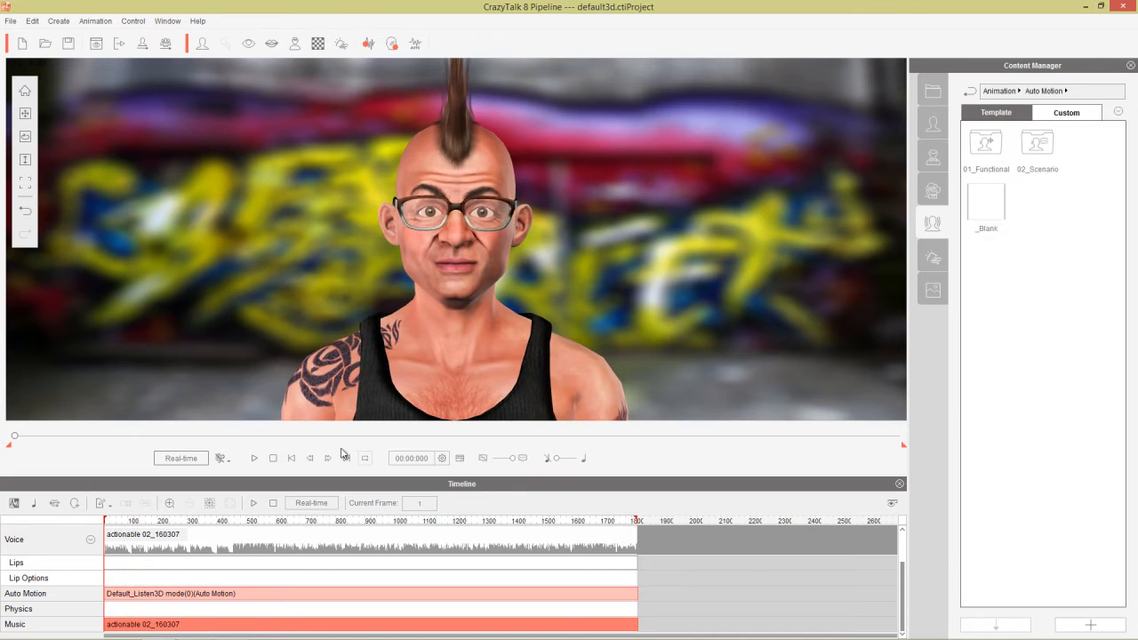
Apply the Chin Up motion from Auto Motion > 02_Scenario > 05_Dance and play it with the music.
{"action": "double_click", "coordinate": [1043, 148]}
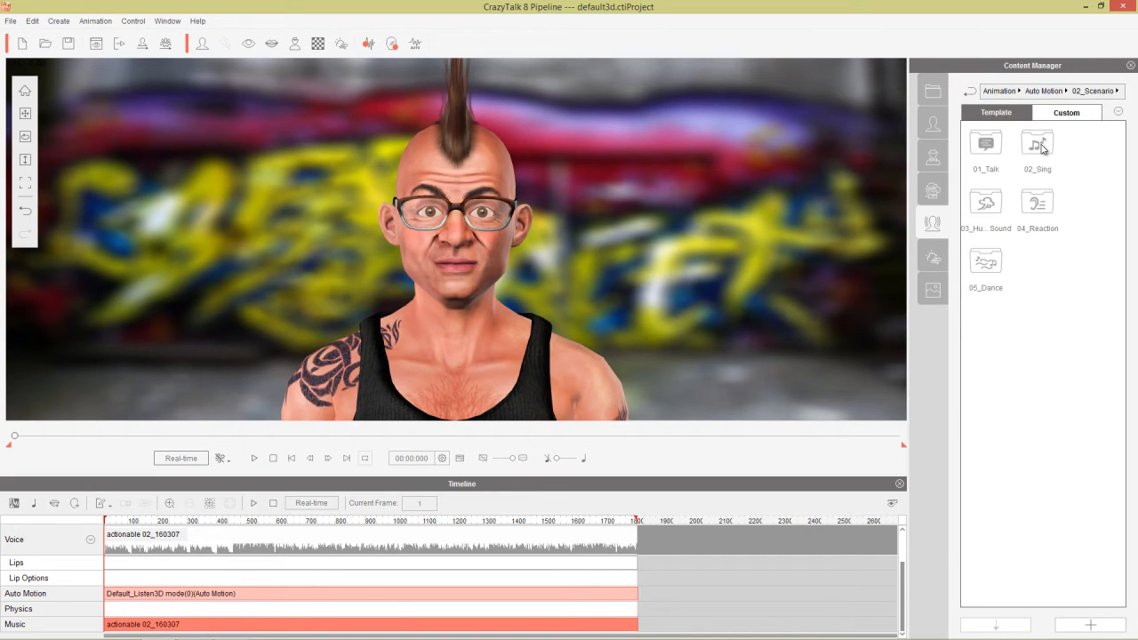
{"action": "double_click", "coordinate": [986, 267]}
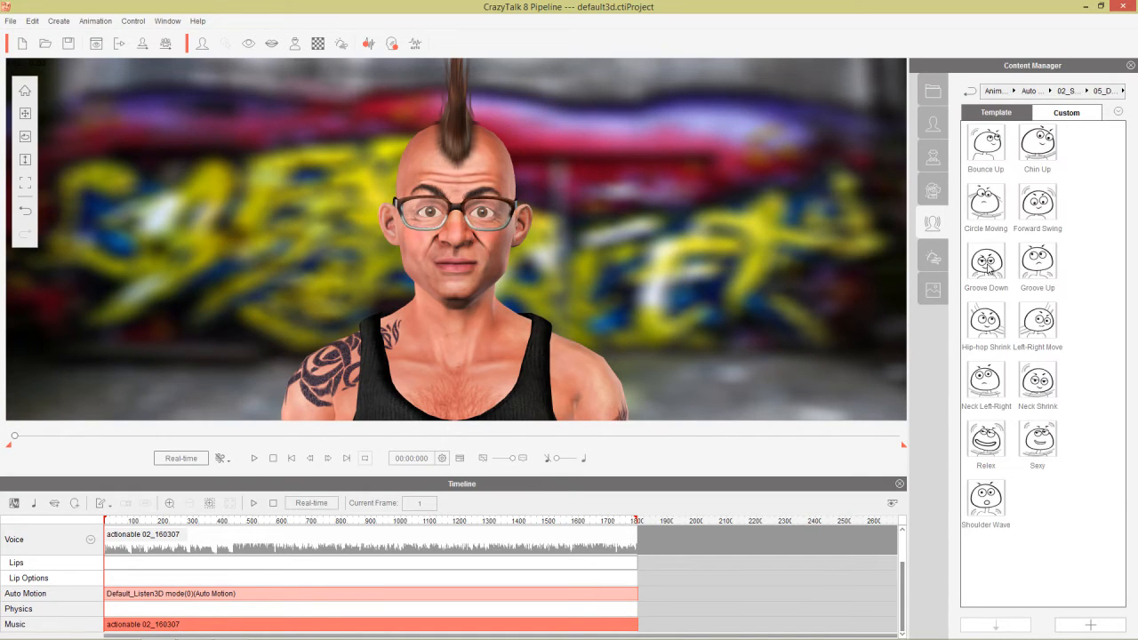
{"action": "double_click", "coordinate": [1038, 144]}
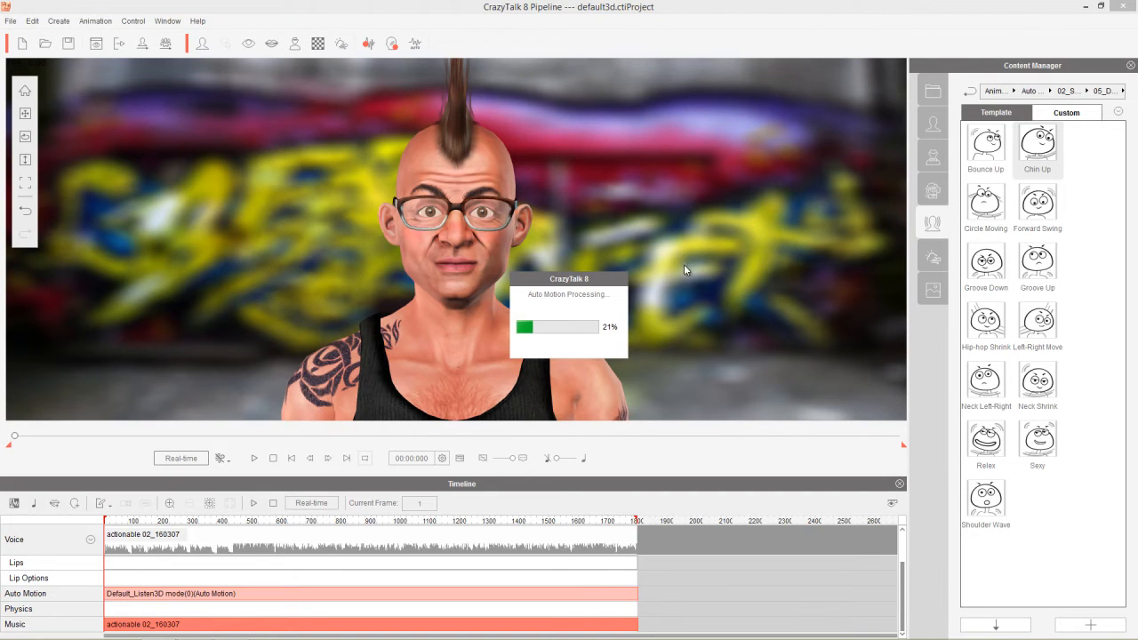
{"action": "key", "text": "space"}
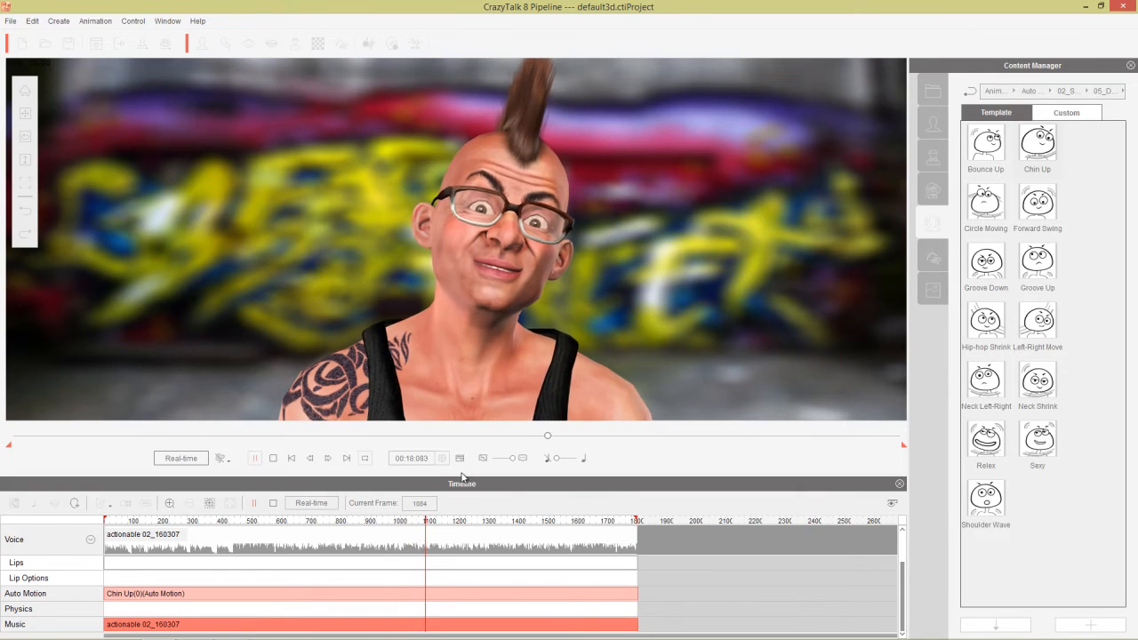
{"action": "key", "text": "space"}
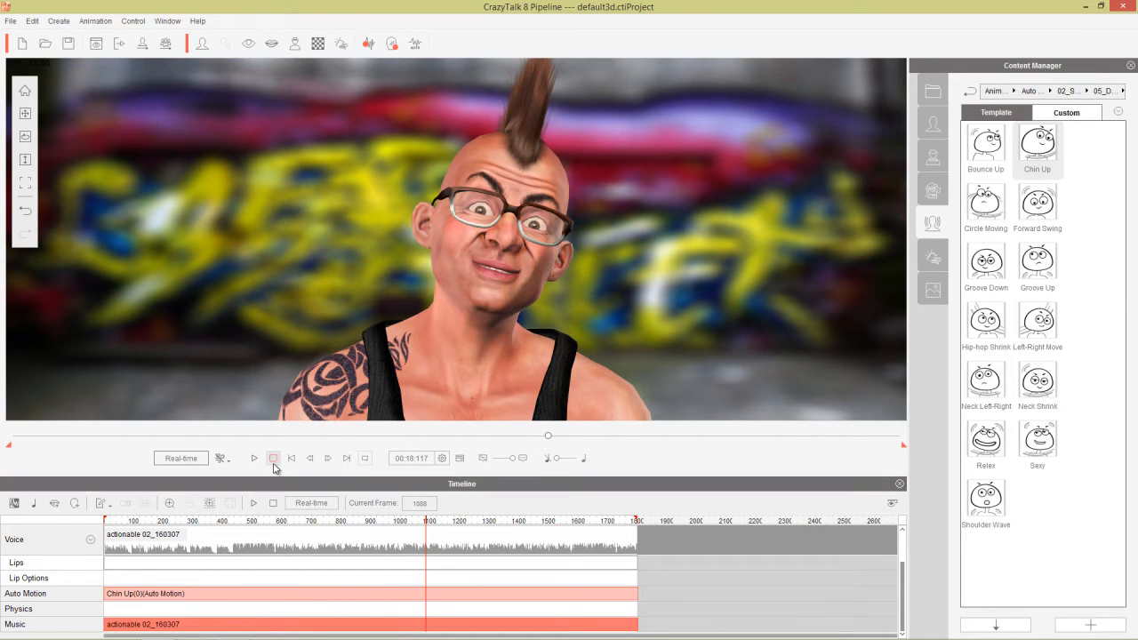
Clear the Chin Up clip back to idle, rewind to the first frame, and switch to Audacity.
{"action": "left_click", "coordinate": [281, 594]}
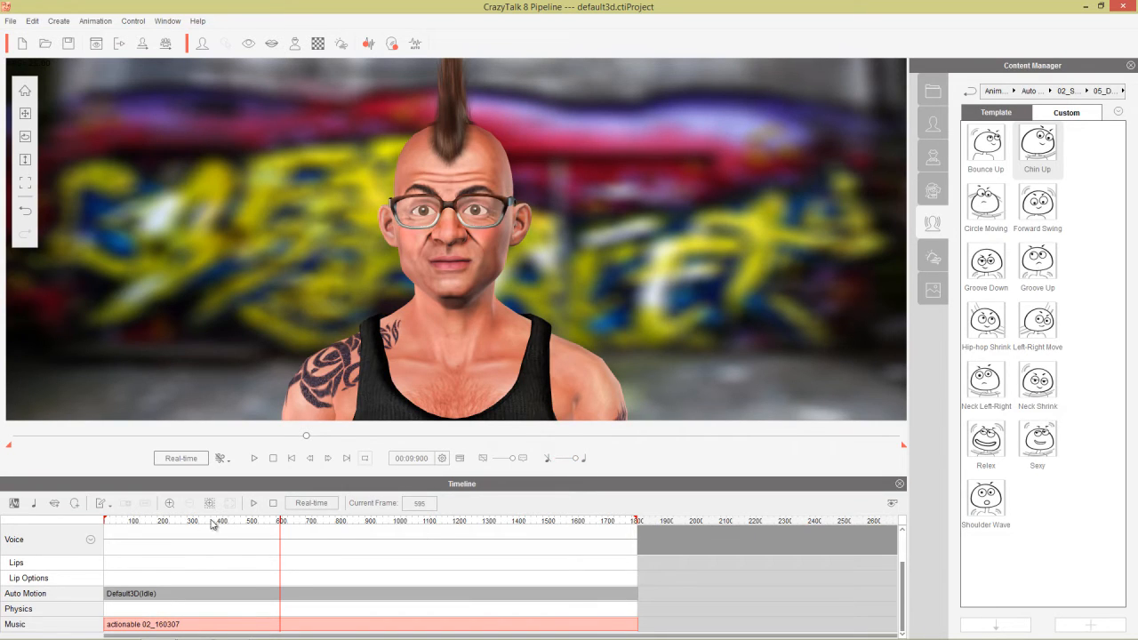
{"action": "left_click", "coordinate": [275, 504]}
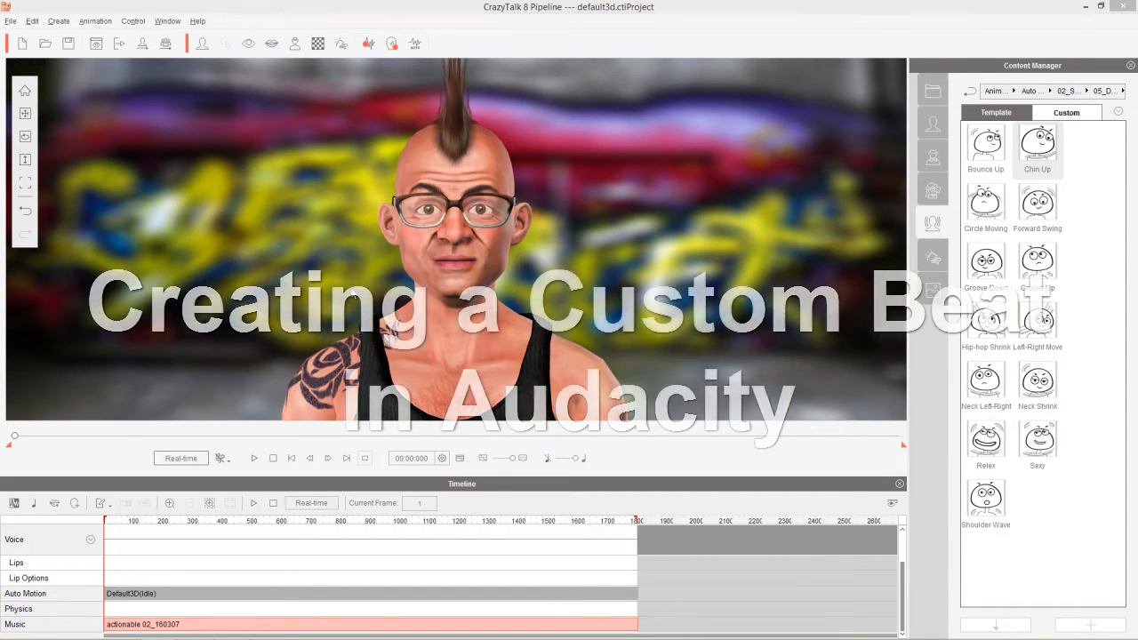
{"action": "key", "text": "alt+Tab"}
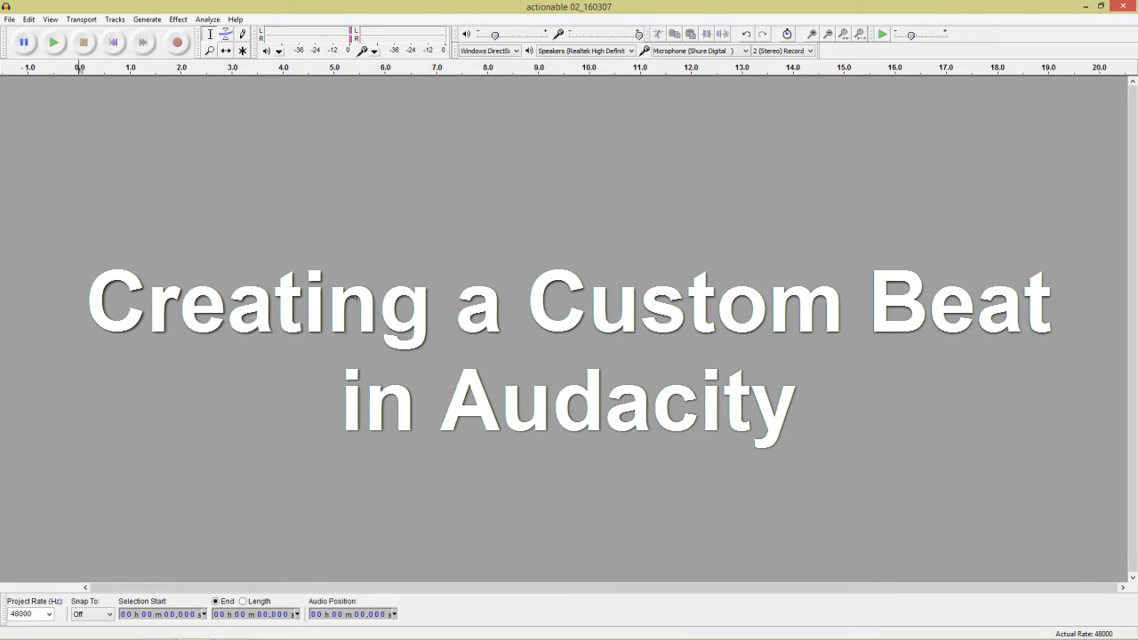
Open actionable 02_160307 from the Dancing folder and zoom into the start of the track.
{"action": "left_click", "coordinate": [9, 18]}
{"action": "left_click", "coordinate": [32, 46]}
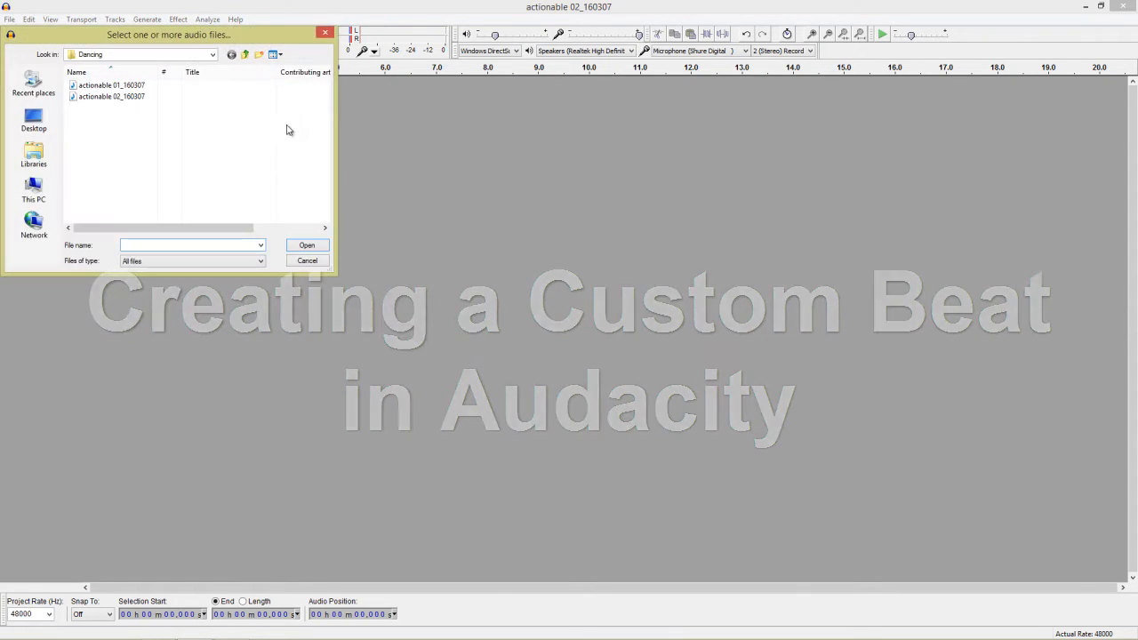
{"action": "double_click", "coordinate": [131, 97]}
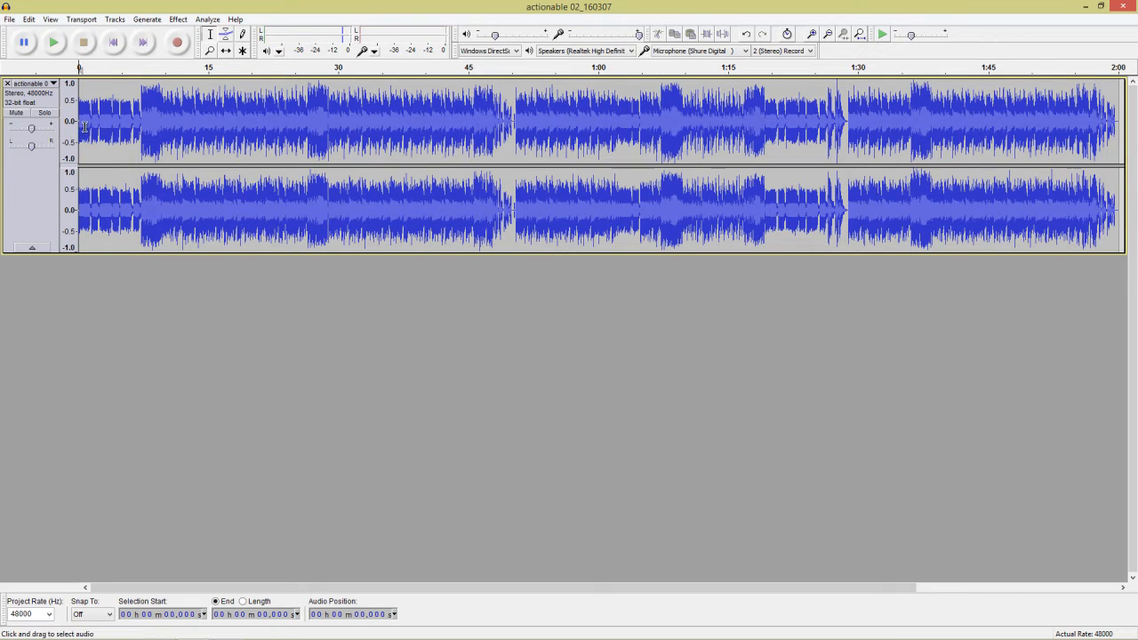
{"action": "scroll", "coordinate": [81, 135], "scroll_direction": "up", "scroll_amount": 3}
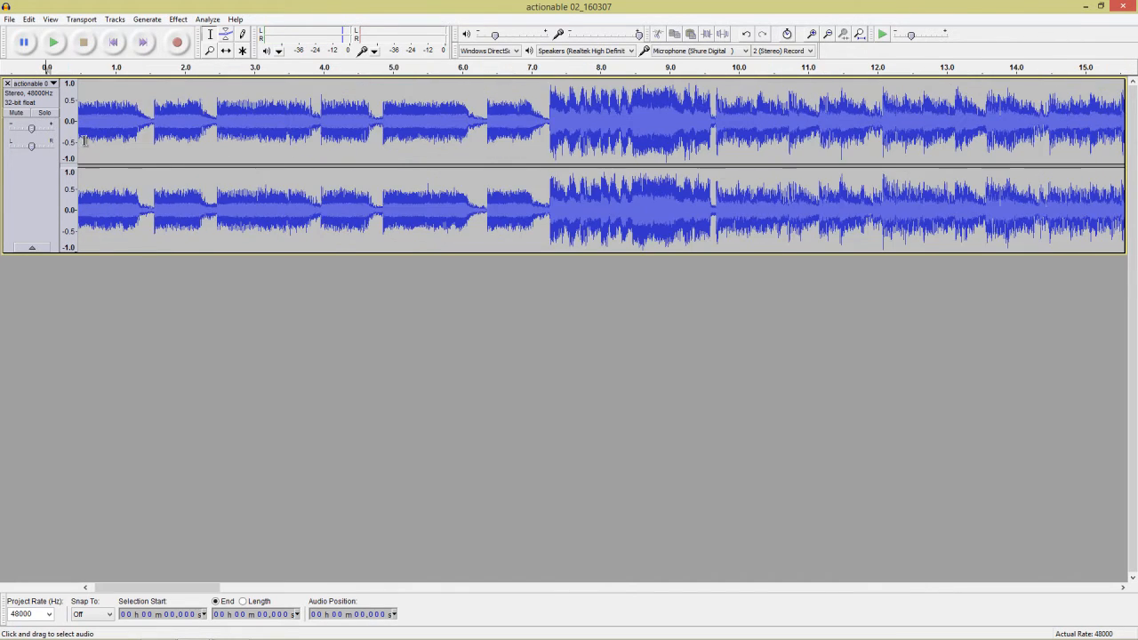
{"action": "scroll", "coordinate": [107, 152], "scroll_direction": "up", "scroll_amount": 2}
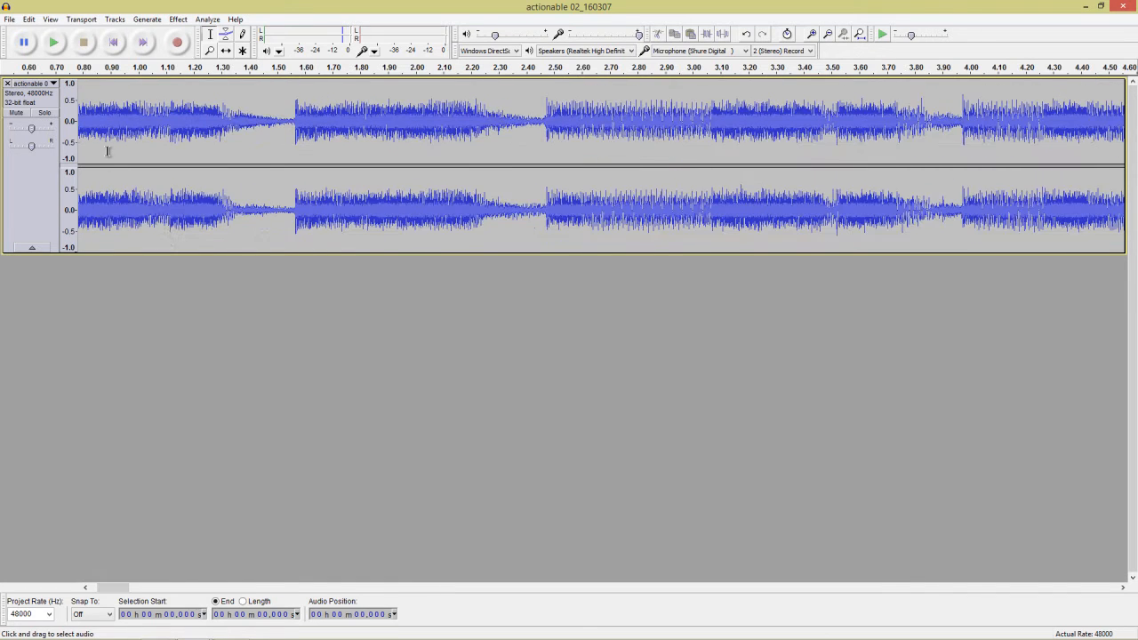
{"action": "left_click_drag", "start_coordinate": [118, 588], "coordinate": [107, 592]}
{"action": "scroll", "coordinate": [277, 141], "scroll_direction": "down", "scroll_amount": 1}
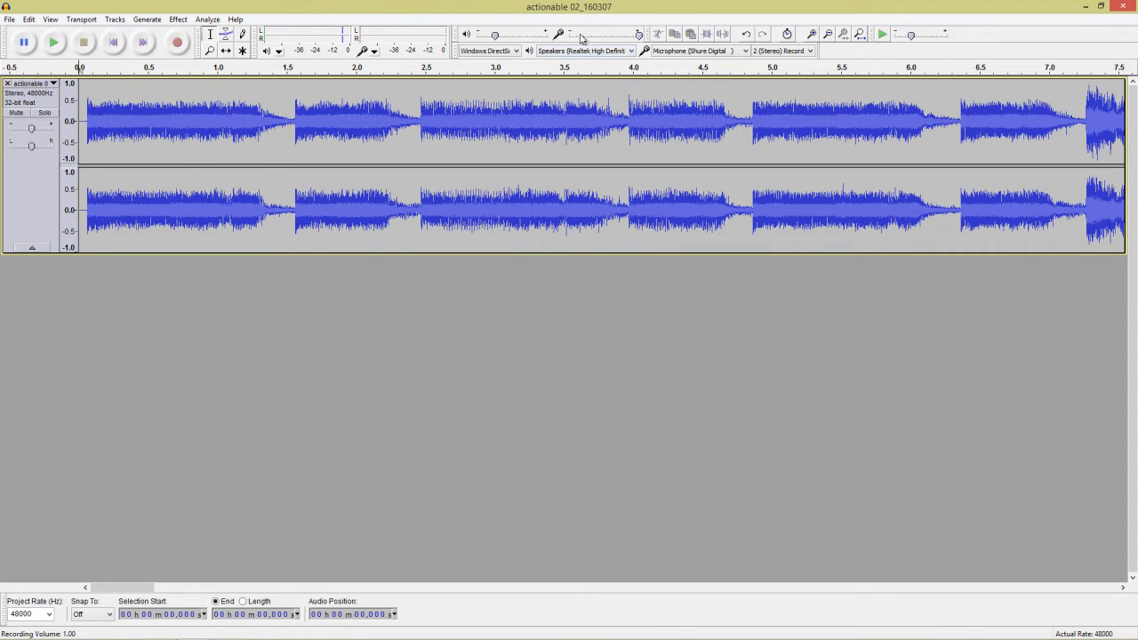
Keep the Shure microphone and Windows DirectSound as inputs, then start recording a new beat track.
{"action": "left_click", "coordinate": [700, 51]}
{"action": "left_click", "coordinate": [704, 73]}
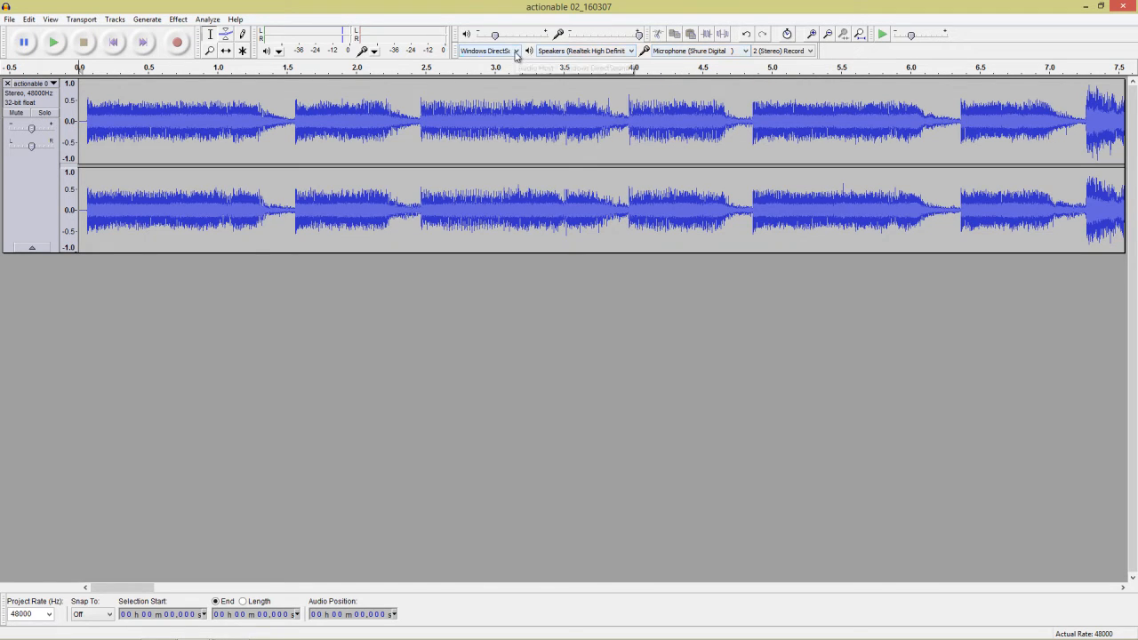
{"action": "left_click", "coordinate": [517, 51]}
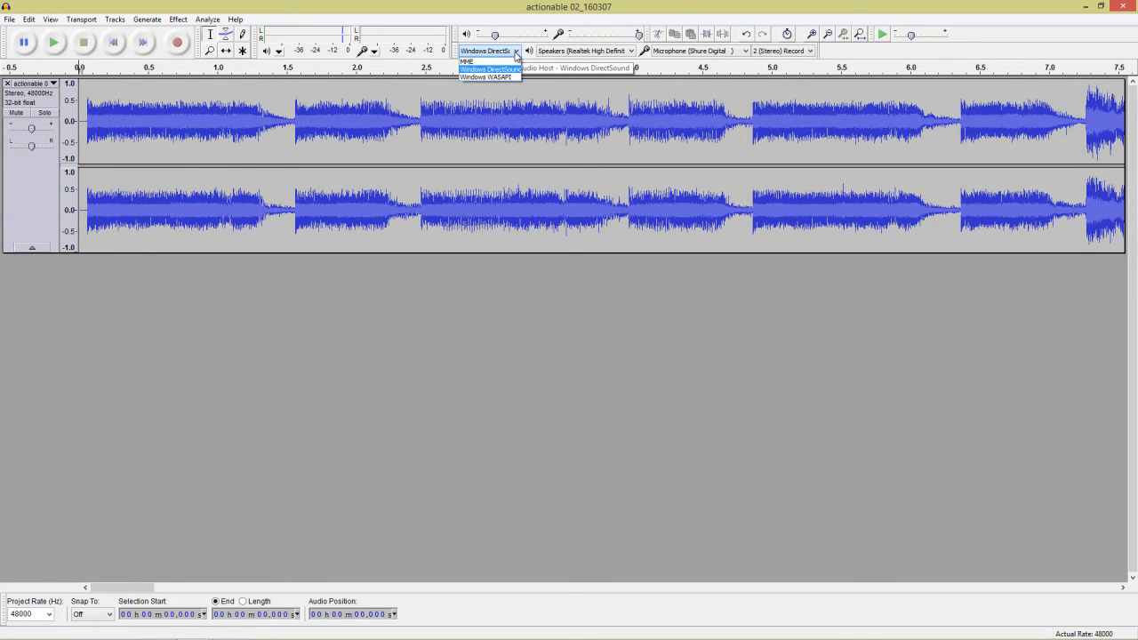
{"action": "left_click", "coordinate": [513, 70]}
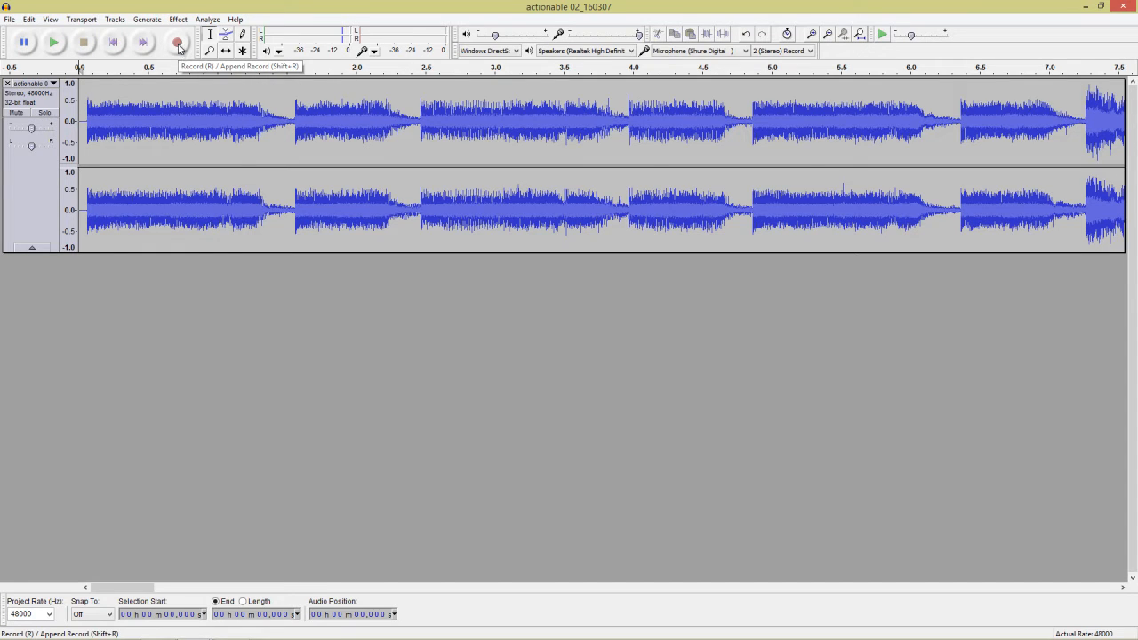
{"action": "left_click", "coordinate": [178, 42]}
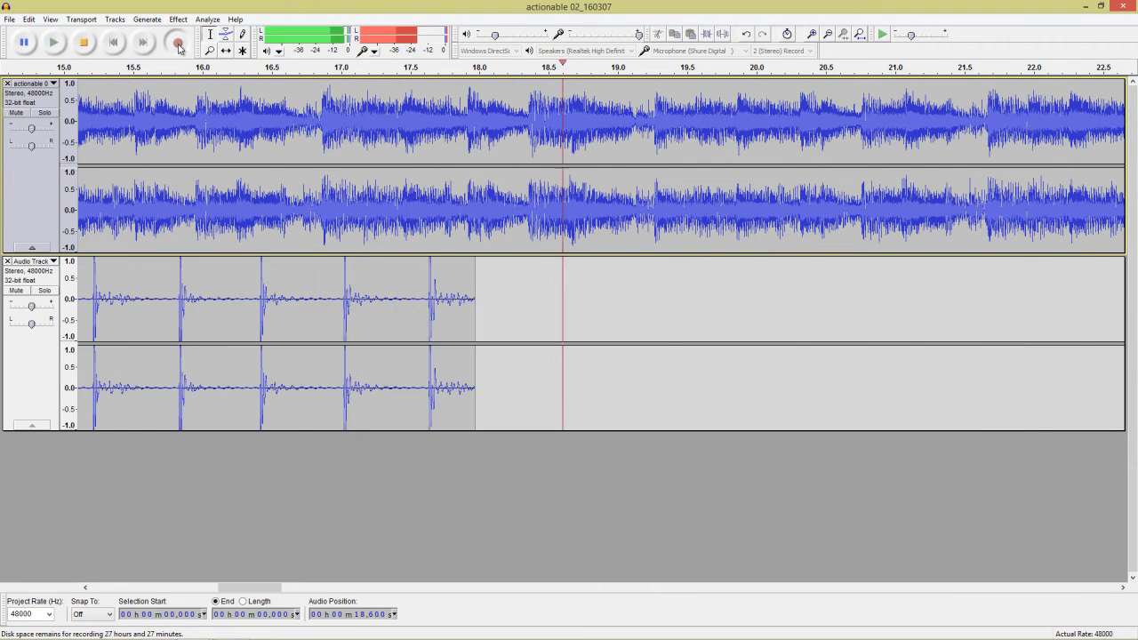
Stop recording at about 19.7 seconds and scroll back to the start of the tracks.
{"action": "key", "text": "space"}
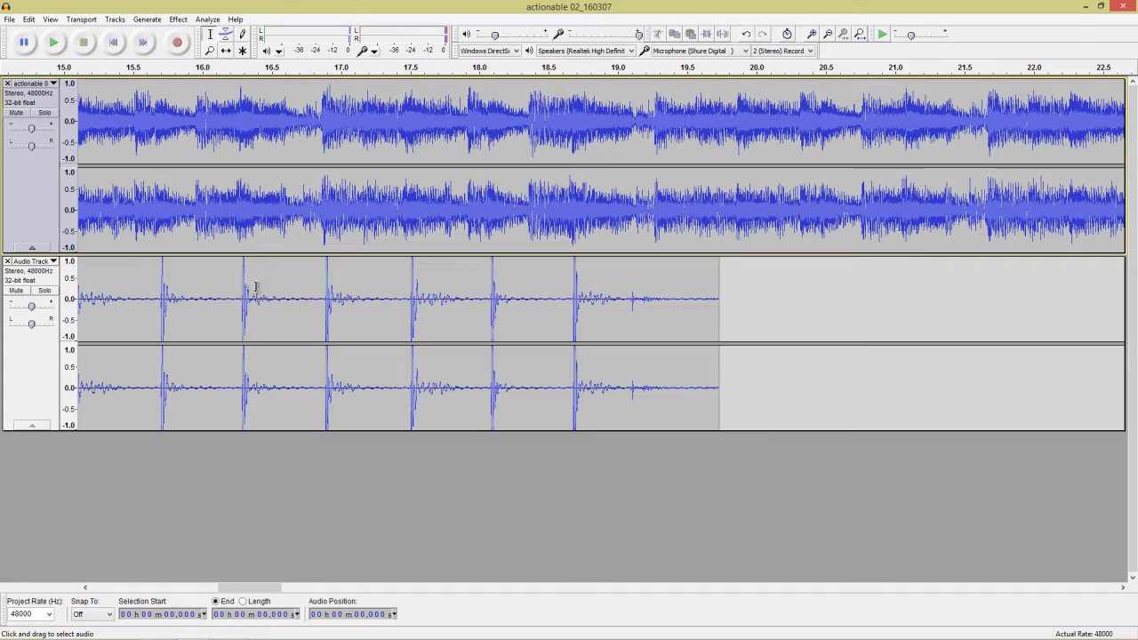
{"action": "left_click_drag", "start_coordinate": [267, 587], "coordinate": [146, 584]}
Close the actionable song track and play the recorded beats from 4.735 s.
{"action": "left_click", "coordinate": [596, 302]}
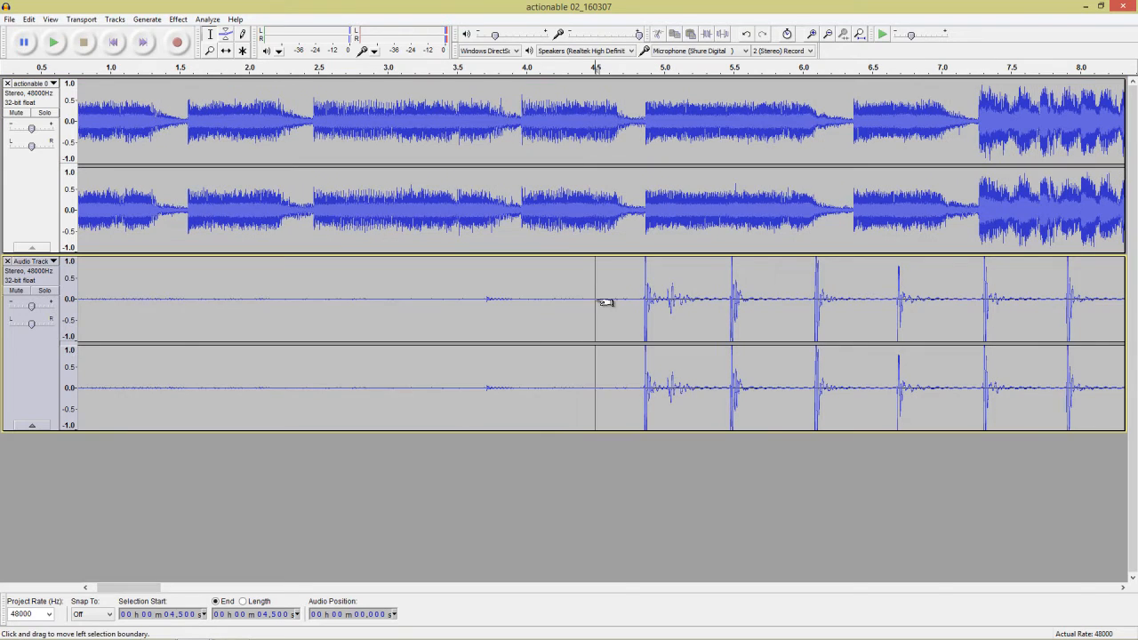
{"action": "left_click", "coordinate": [8, 84]}
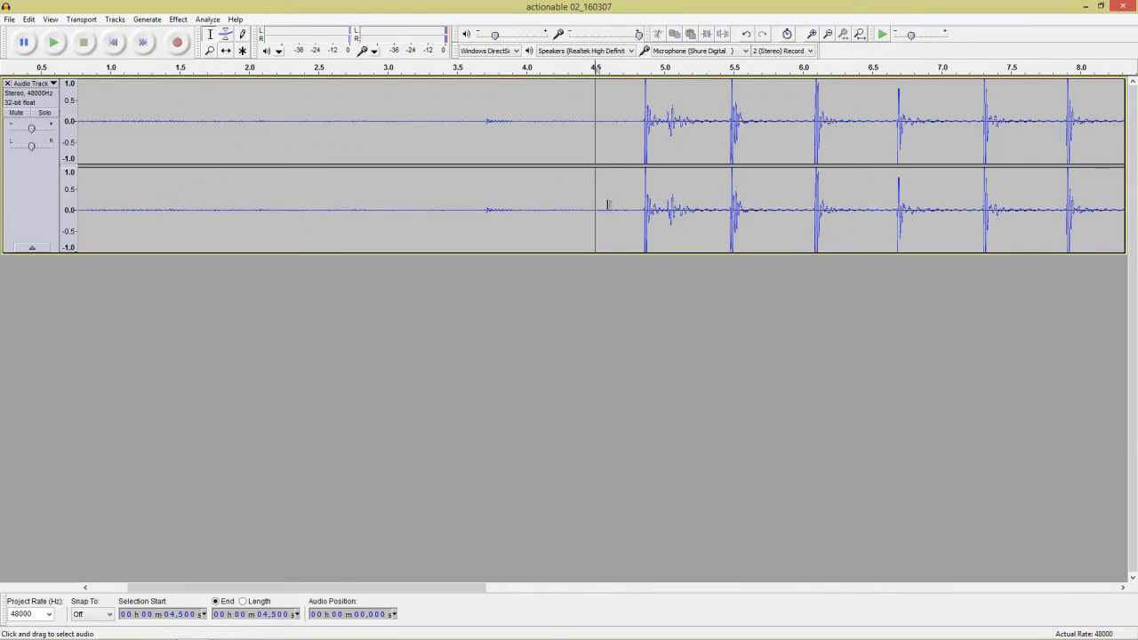
{"action": "left_click", "coordinate": [629, 120]}
{"action": "key", "text": "space"}
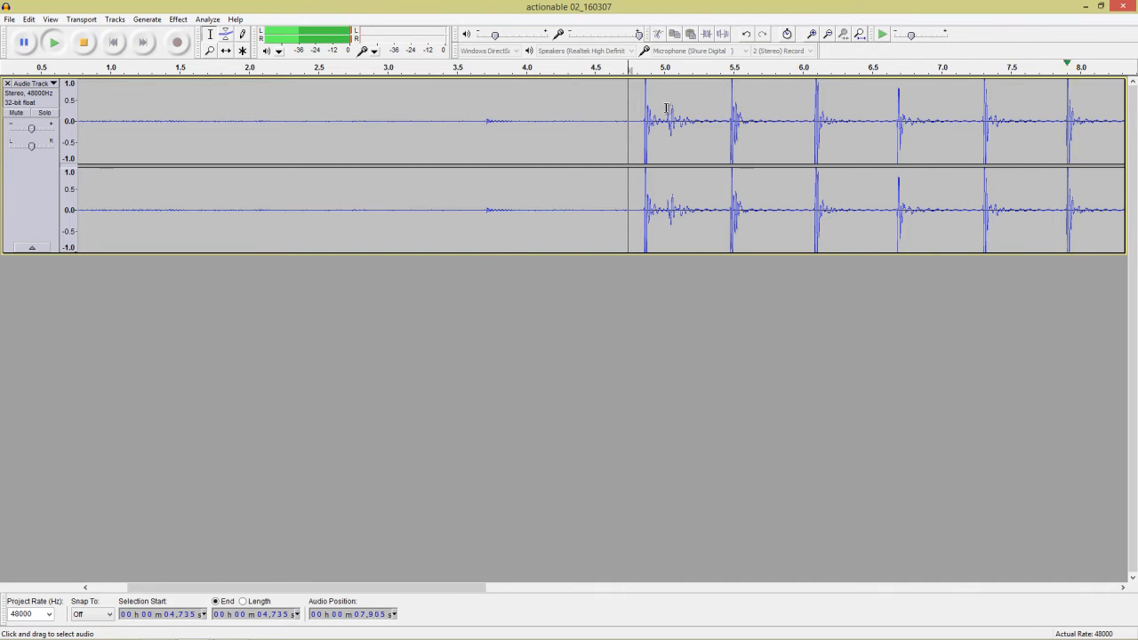
{"action": "key", "text": "space"}
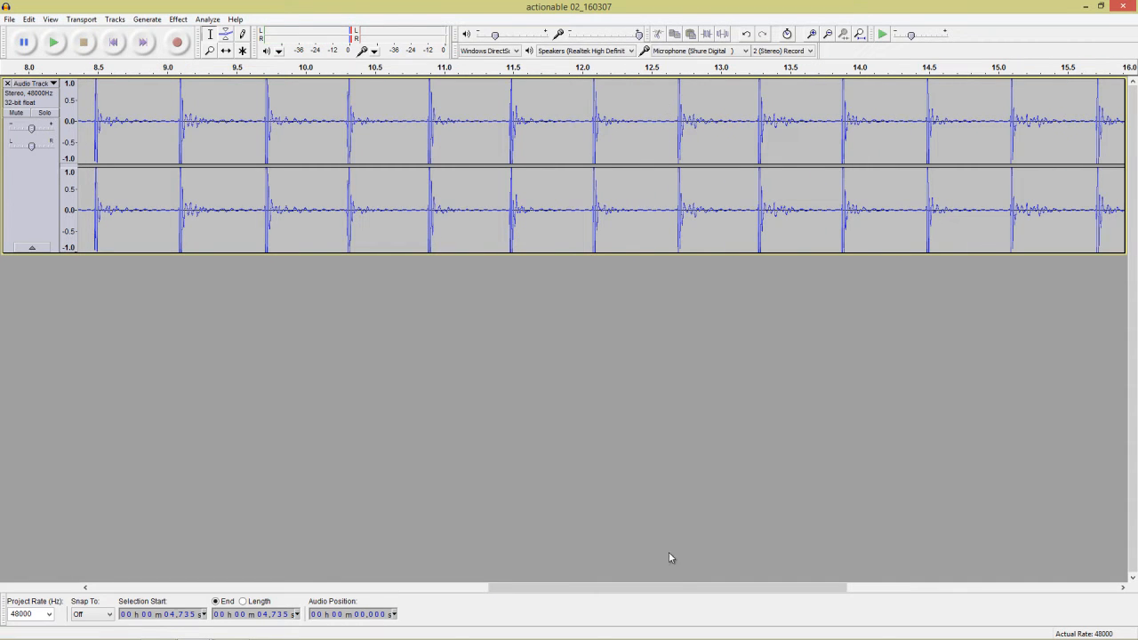
Zoom out to view the whole beat track and bring up the File menu.
{"action": "left_click_drag", "start_coordinate": [681, 588], "coordinate": [284, 591]}
{"action": "scroll", "coordinate": [483, 208], "scroll_direction": "down", "scroll_amount": 3}
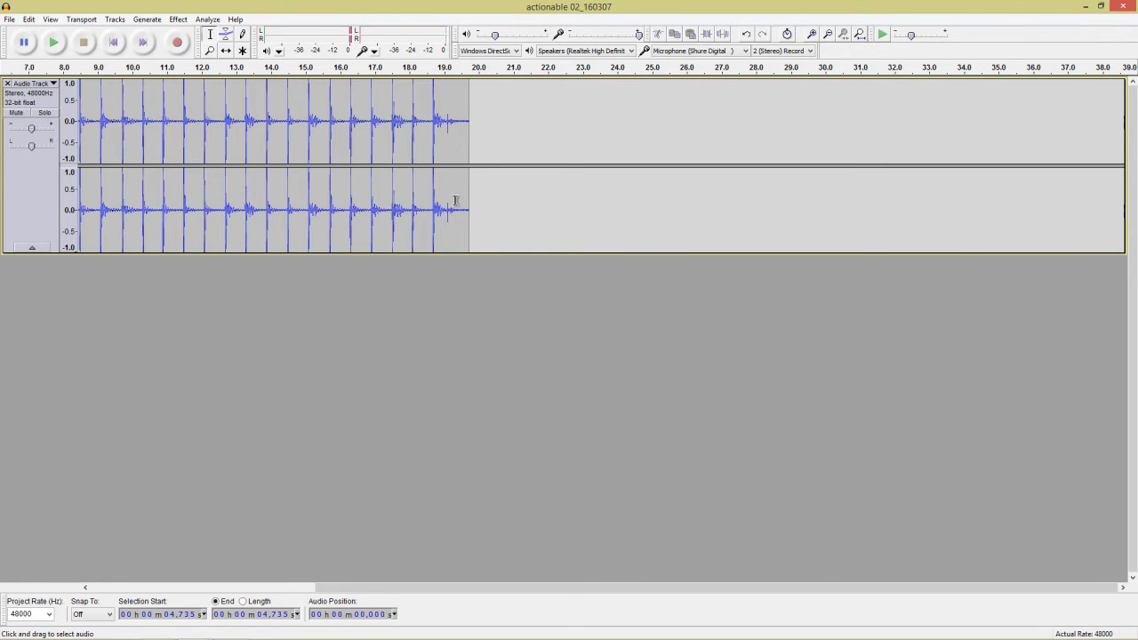
{"action": "left_click", "coordinate": [8, 18]}
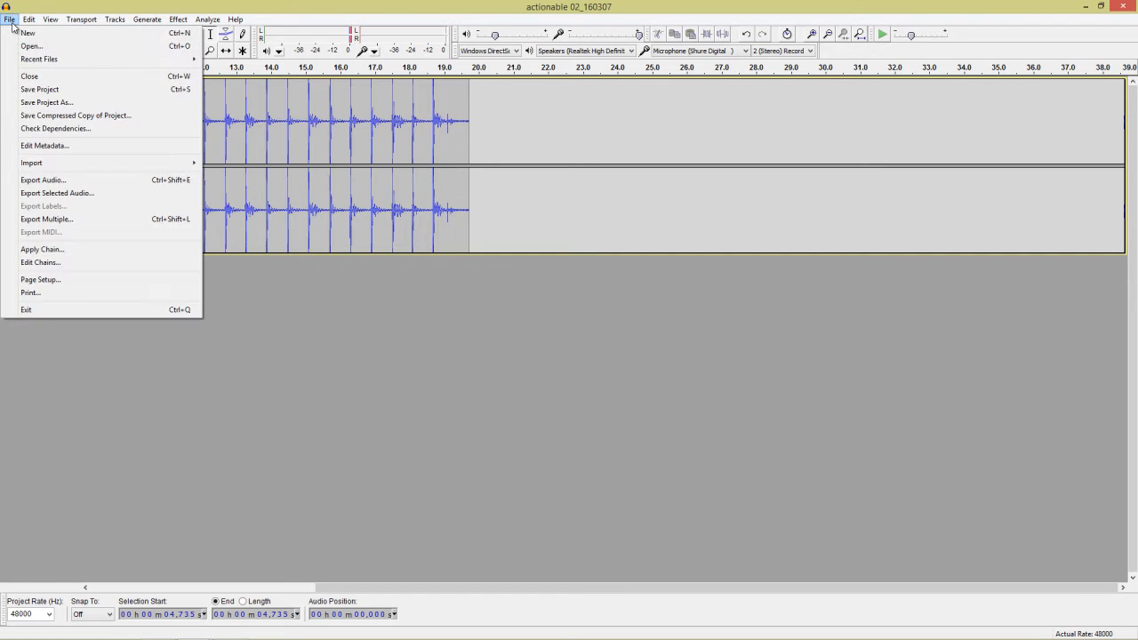
Export the beat track as an audio file named 'beat', confirming the metadata.
{"action": "left_click", "coordinate": [67, 182]}
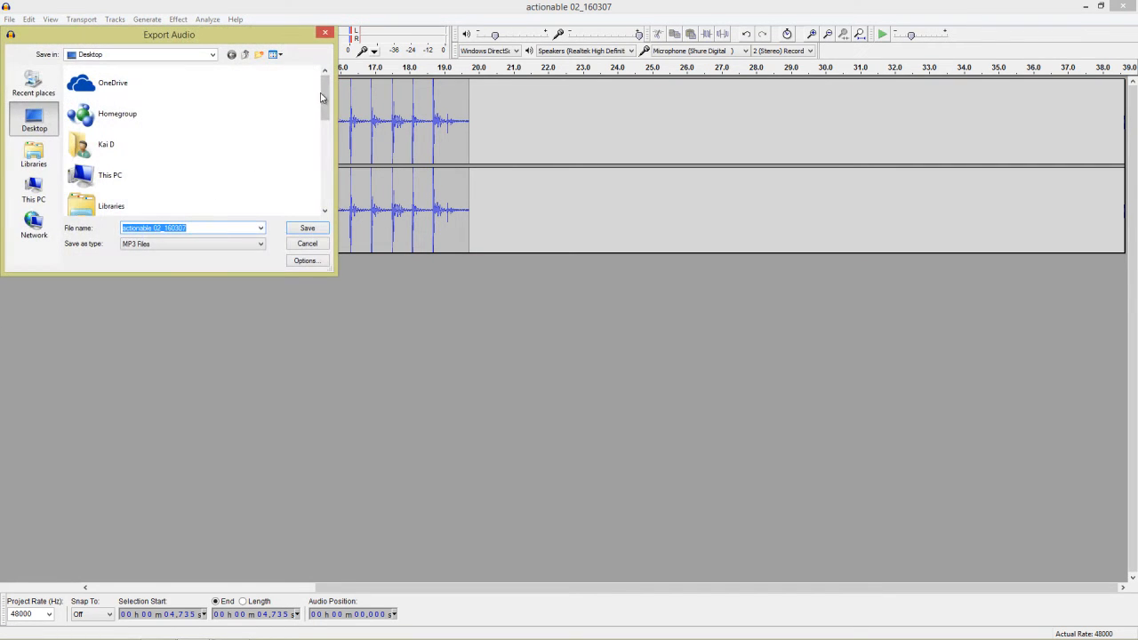
{"action": "left_click_drag", "start_coordinate": [322, 97], "coordinate": [329, 189]}
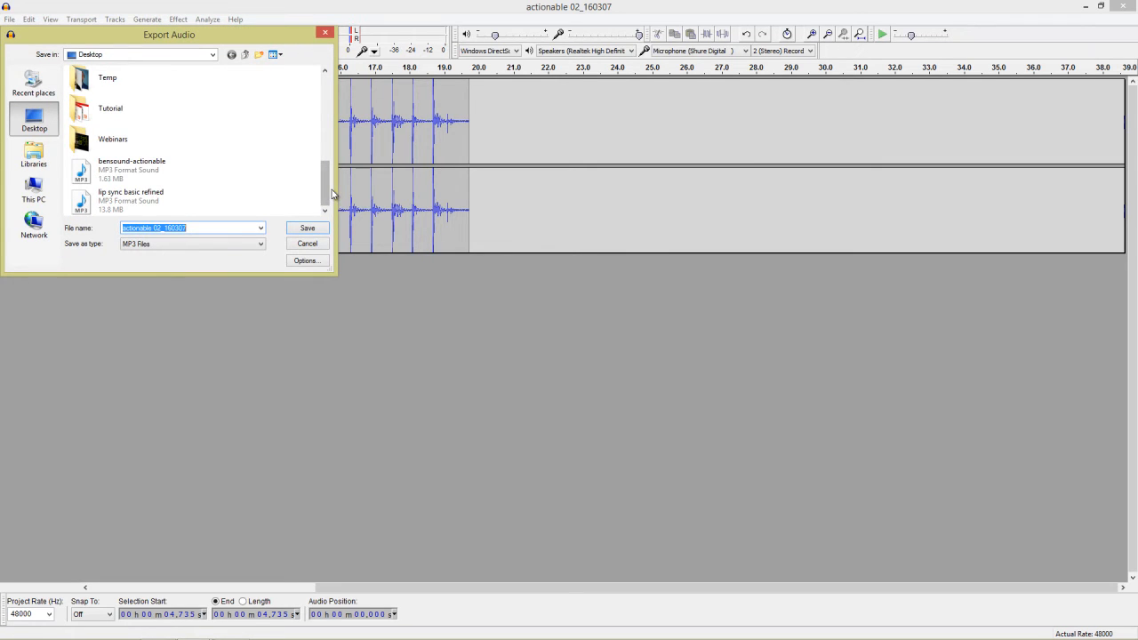
{"action": "type", "text": "beat"}
{"action": "left_click", "coordinate": [308, 229]}
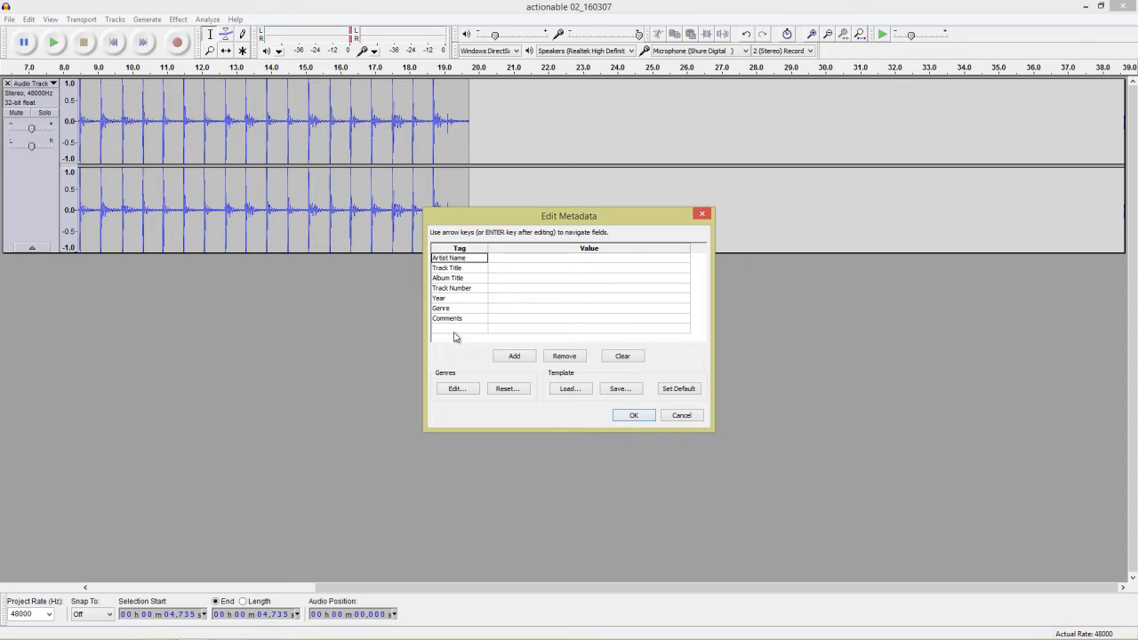
{"action": "left_click", "coordinate": [633, 416]}
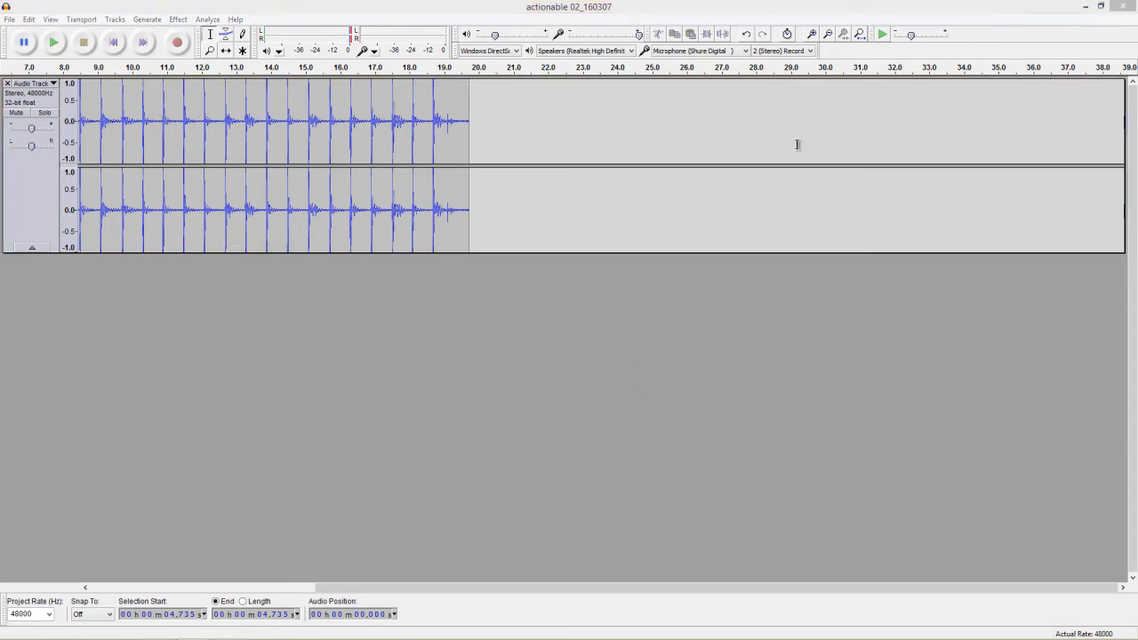
Close the audio project and quit Audacity without saving changes.
{"action": "left_click", "coordinate": [1122, 7]}
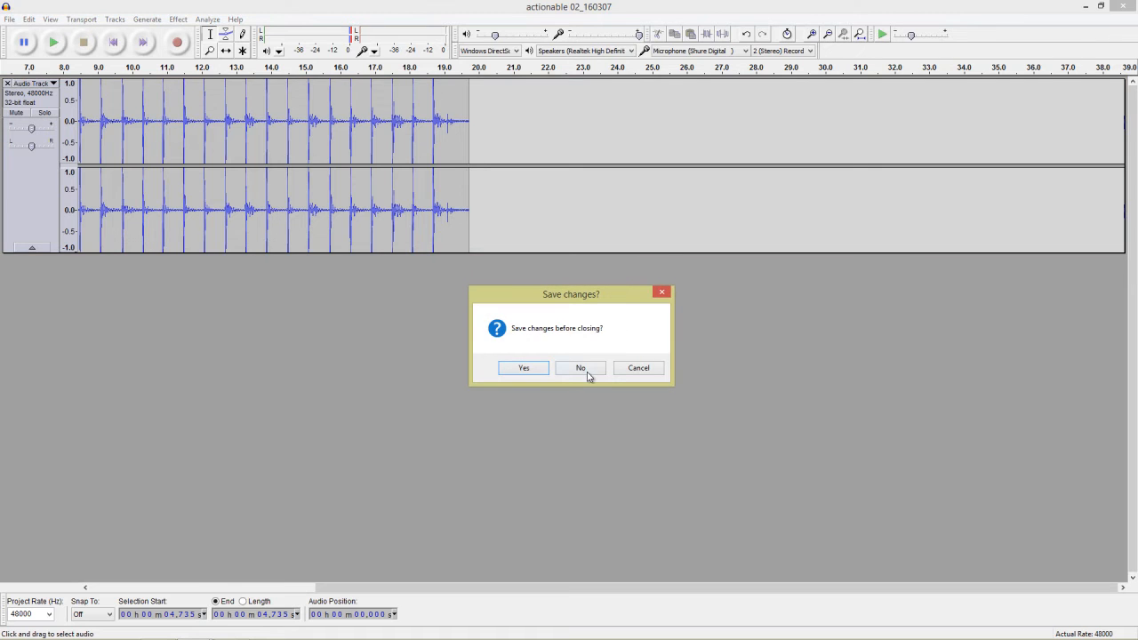
{"action": "left_click", "coordinate": [580, 368]}
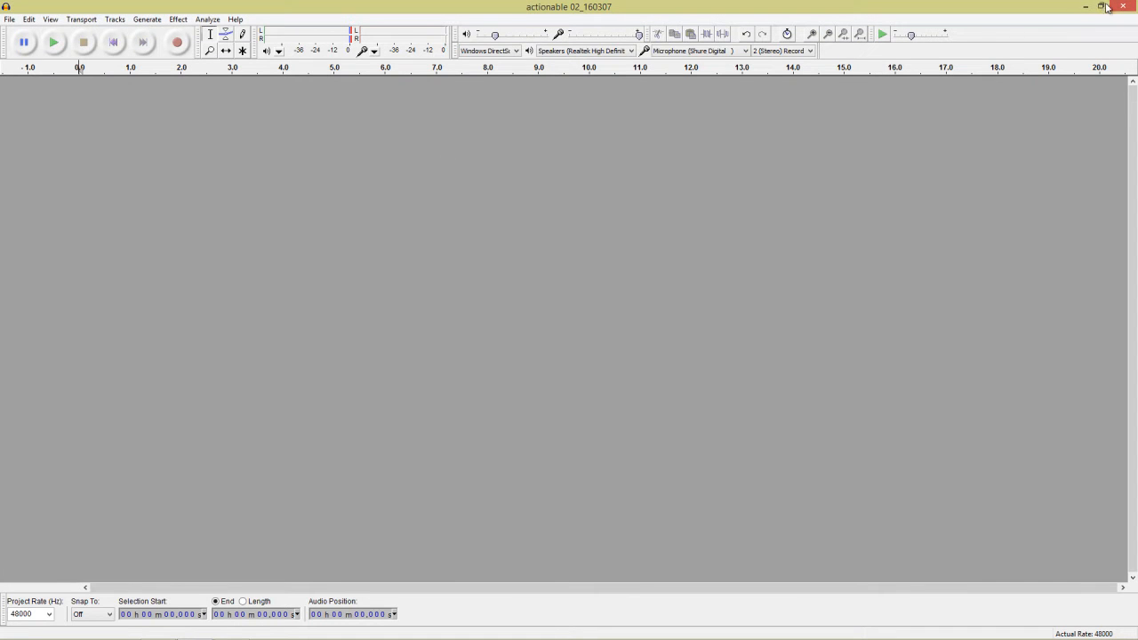
{"action": "left_click", "coordinate": [1123, 7]}
{"action": "left_click", "coordinate": [603, 385]}
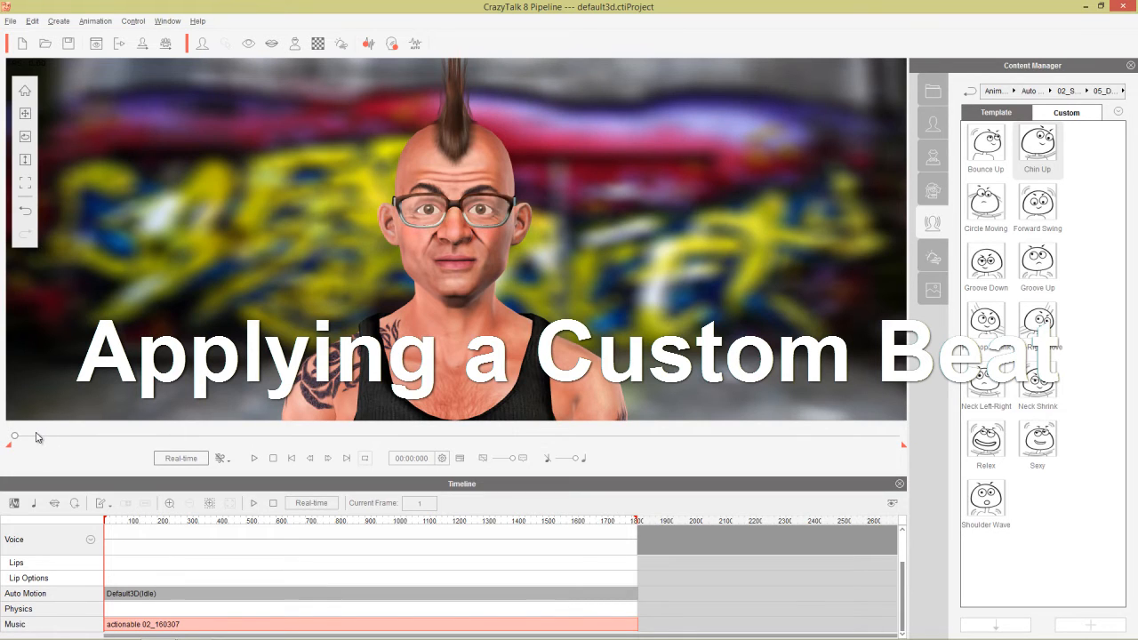
Load 'beat' from the Desktop as the voice audio with the default Listen3D auto motion.
{"action": "left_click", "coordinate": [368, 44]}
{"action": "left_click", "coordinate": [599, 312]}
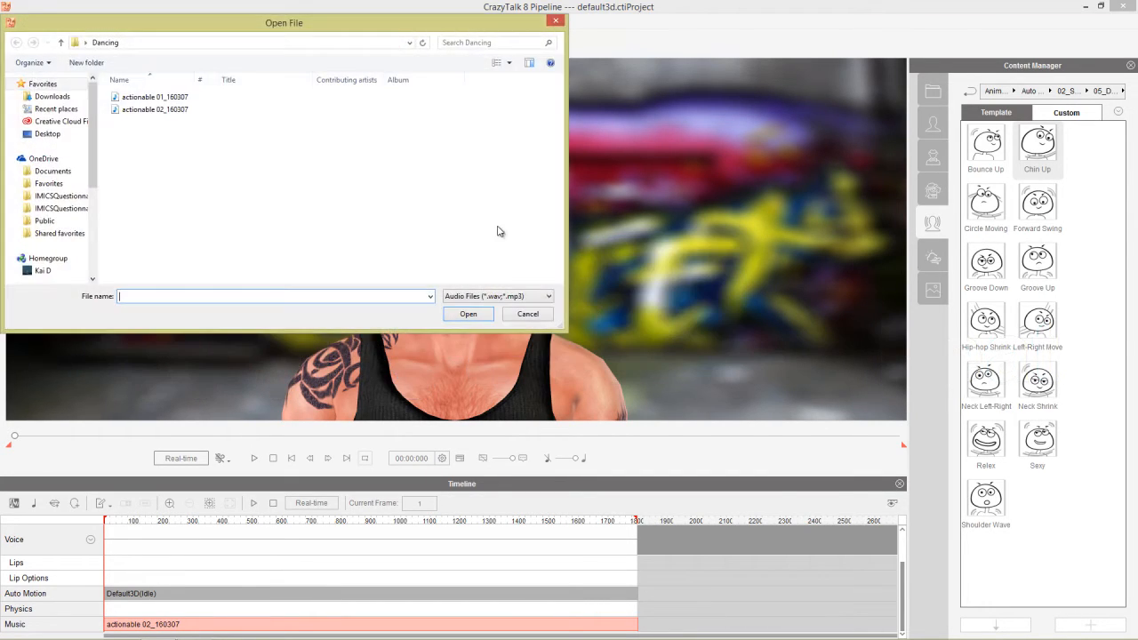
{"action": "left_click", "coordinate": [71, 133]}
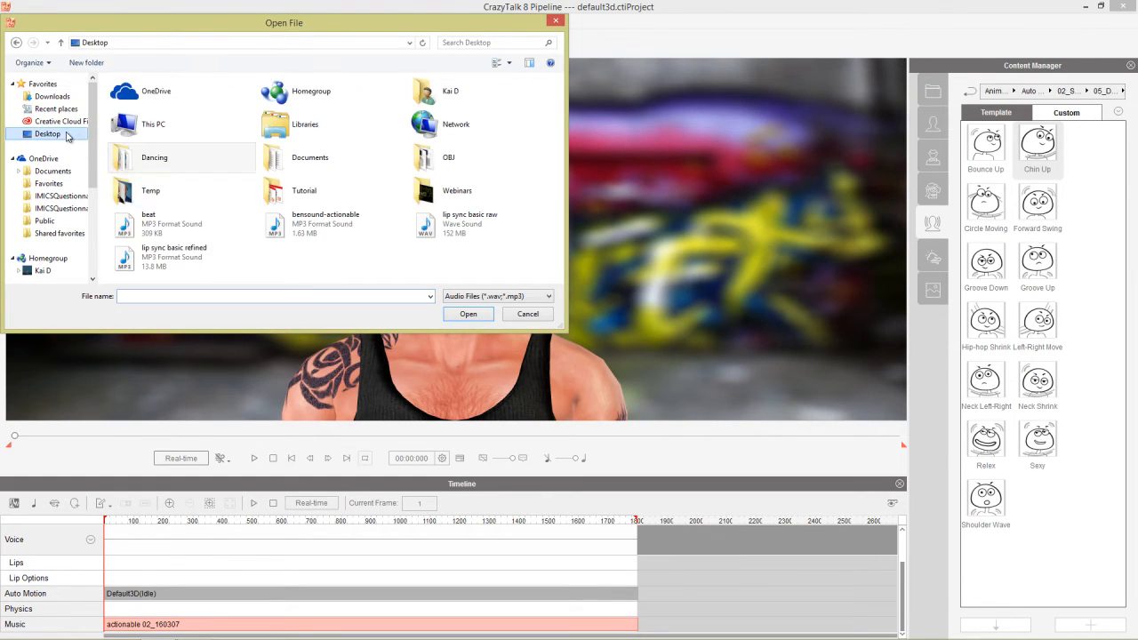
{"action": "double_click", "coordinate": [174, 228]}
{"action": "left_click", "coordinate": [574, 311]}
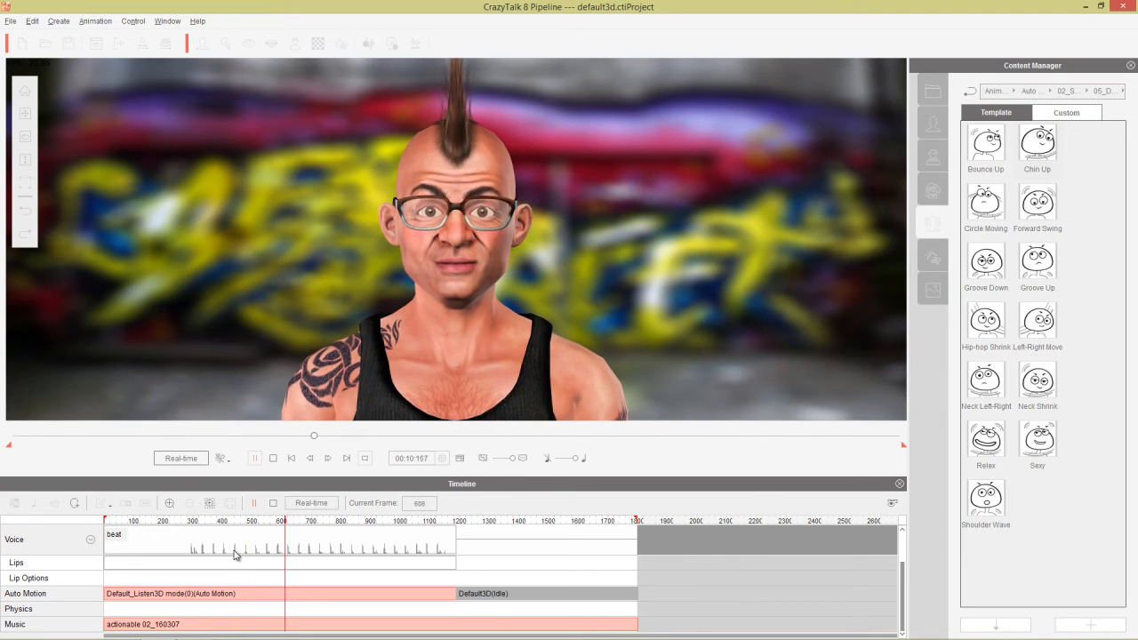
Break the beat and Auto Motion clips at a frame near the start of the timeline.
{"action": "key", "text": "space"}
{"action": "left_click_drag", "start_coordinate": [138, 522], "coordinate": [113, 526]}
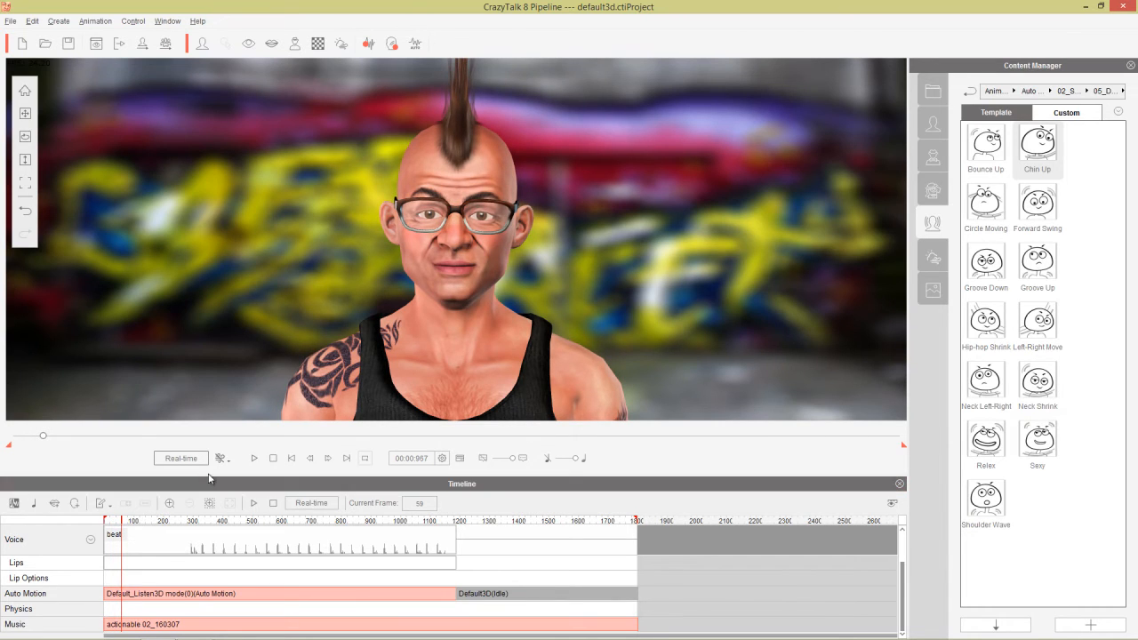
{"action": "left_click_drag", "start_coordinate": [208, 476], "coordinate": [209, 432]}
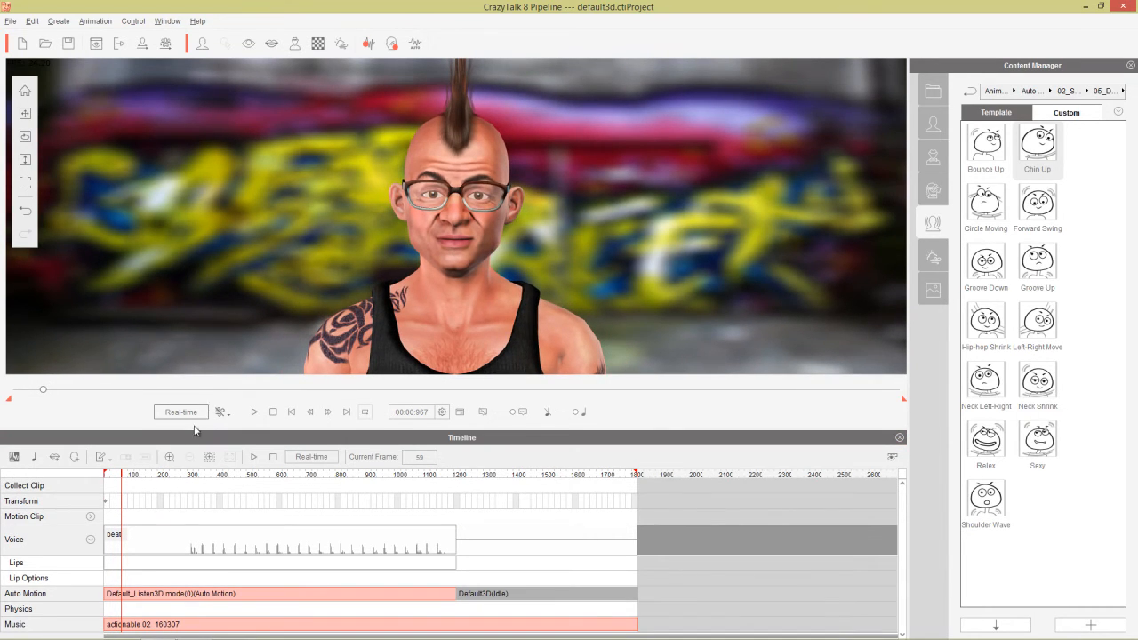
{"action": "scroll", "coordinate": [149, 562], "scroll_direction": "up", "scroll_amount": 2}
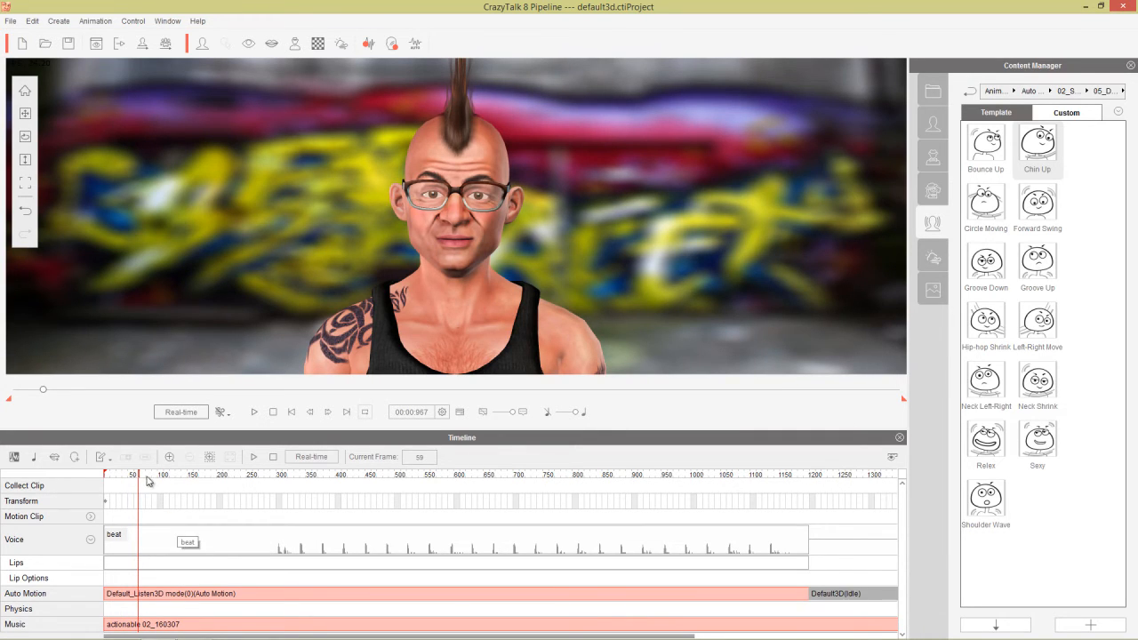
{"action": "left_click_drag", "start_coordinate": [149, 480], "coordinate": [144, 482]}
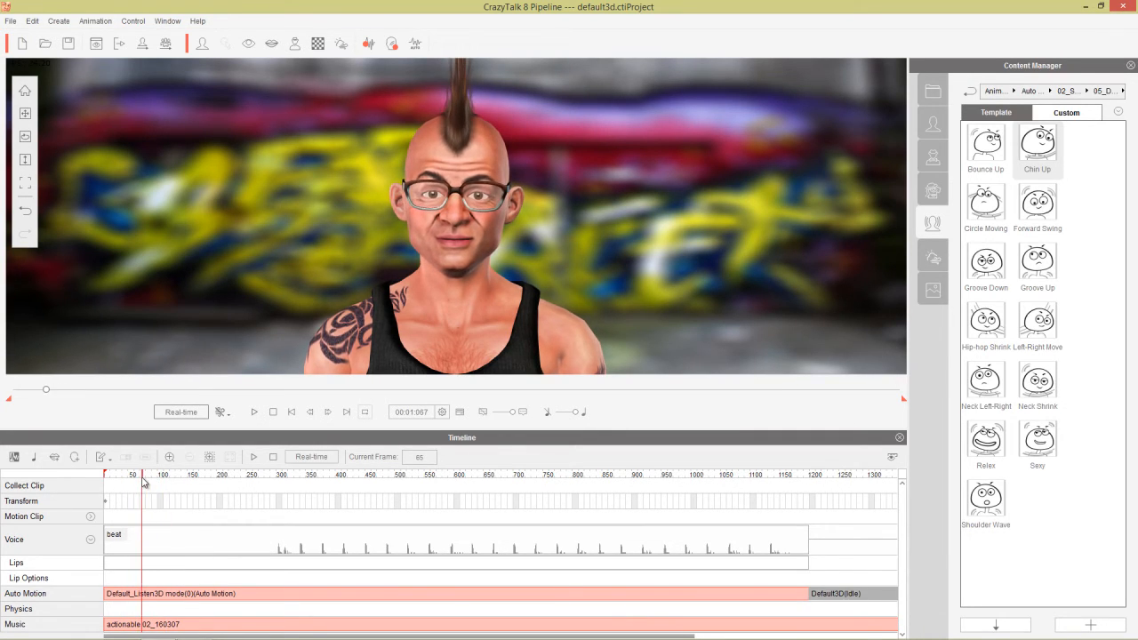
{"action": "right_click", "coordinate": [145, 598]}
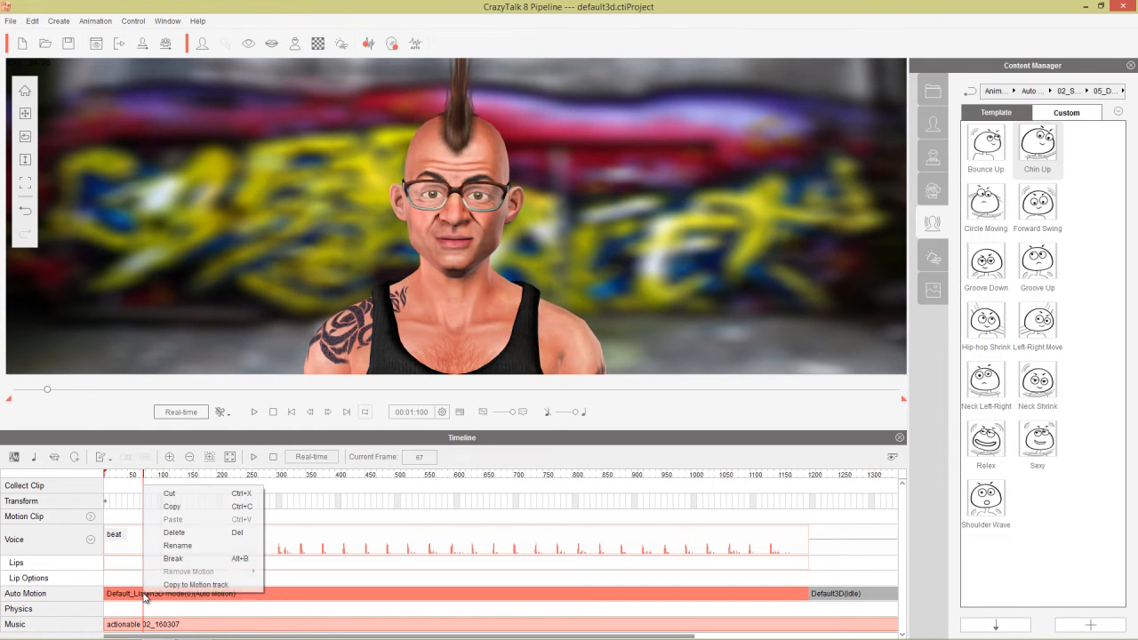
{"action": "left_click", "coordinate": [189, 559]}
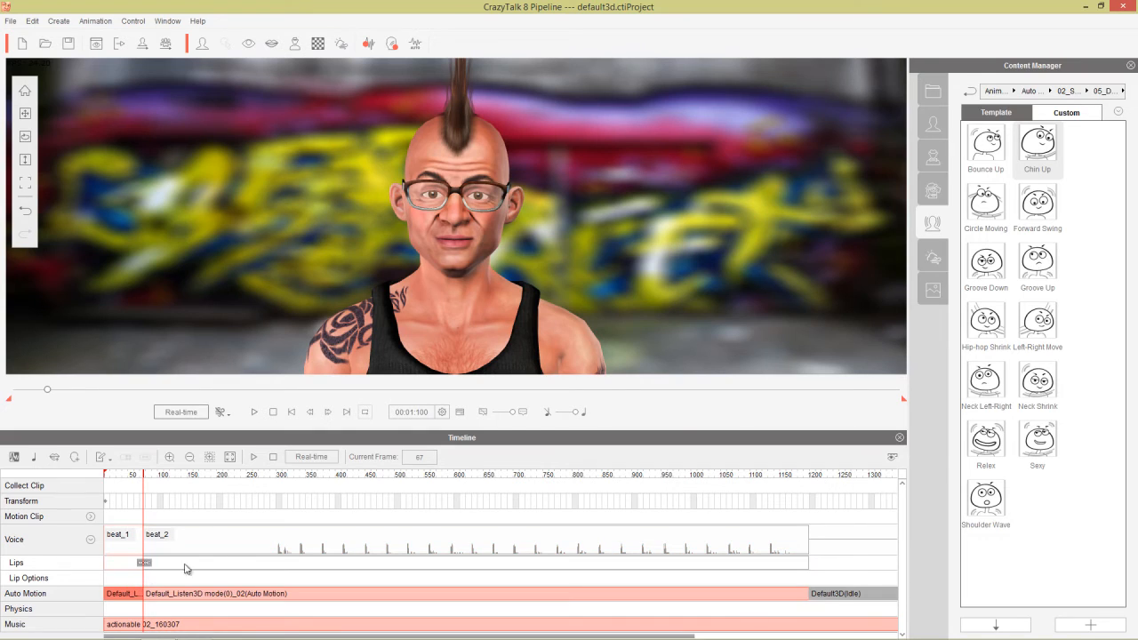
Delete the leading beat_1 piece and play back from frame 289.
{"action": "left_click", "coordinate": [118, 596]}
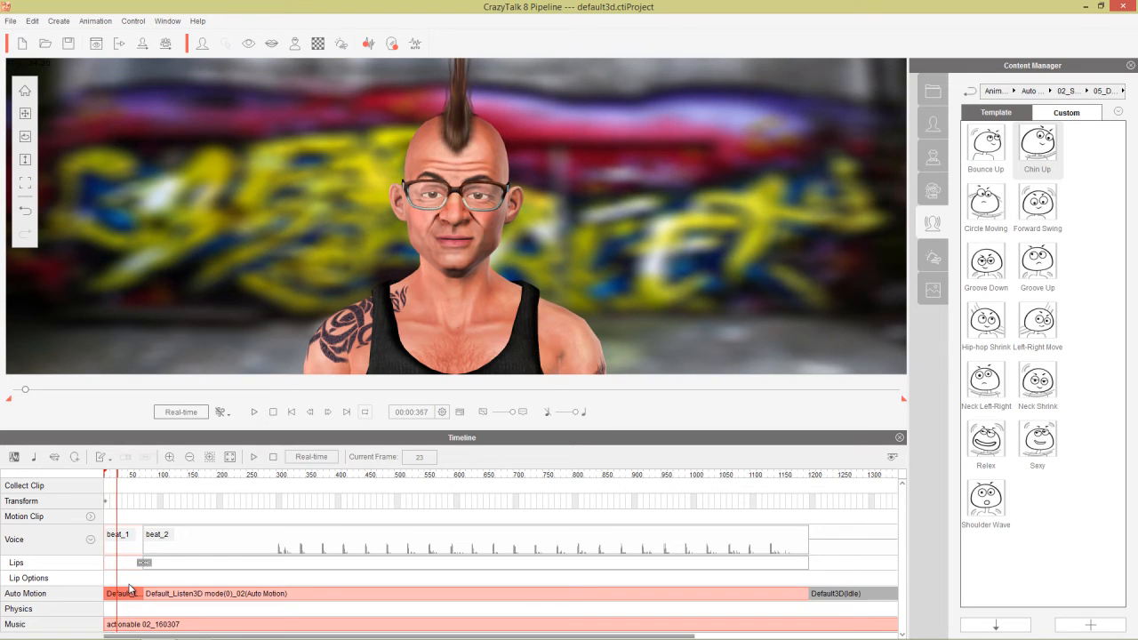
{"action": "key", "text": "Delete"}
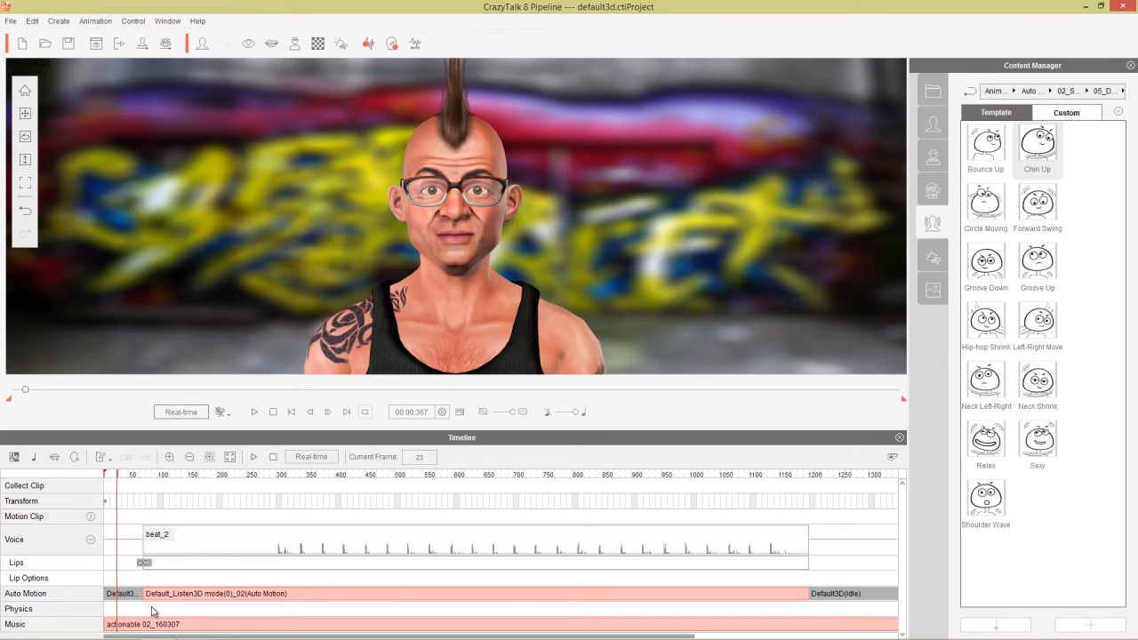
{"action": "left_click", "coordinate": [275, 477]}
{"action": "key", "text": "space"}
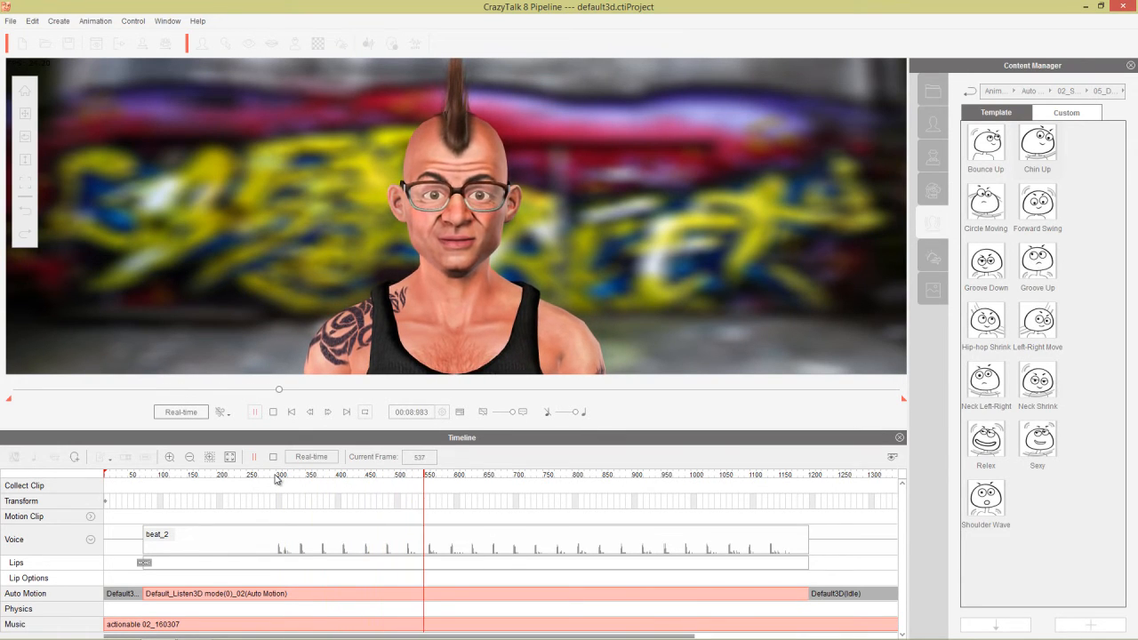
Shift the Auto Motion clip slightly earlier and preview from frame 279.
{"action": "key", "text": "space"}
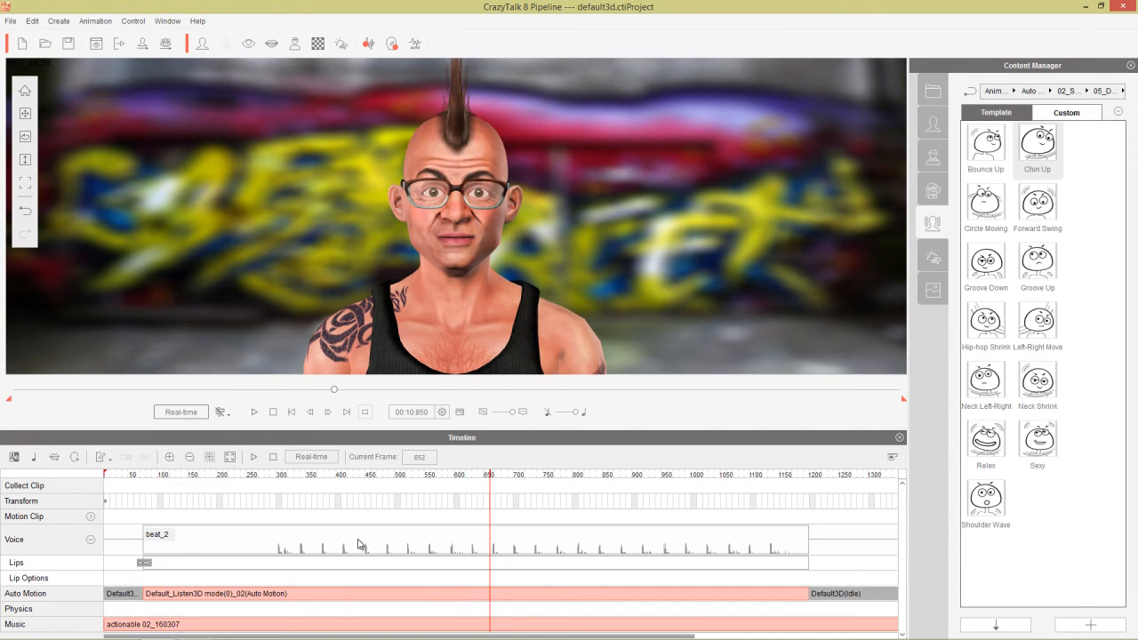
{"action": "scroll", "coordinate": [356, 549], "scroll_direction": "up", "scroll_amount": 2}
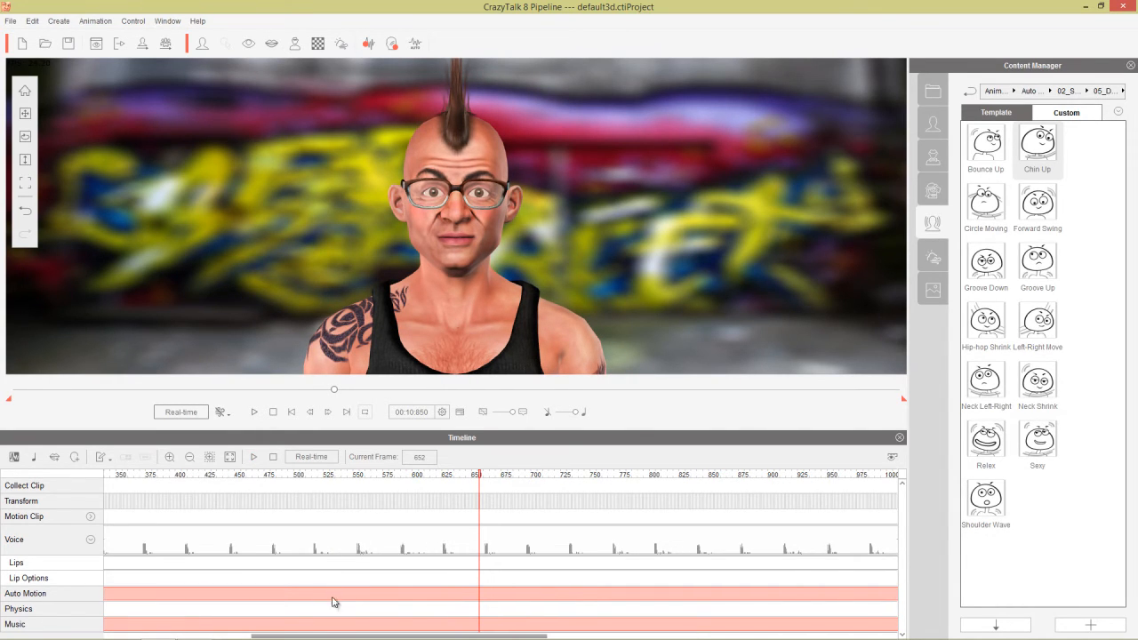
{"action": "left_click_drag", "start_coordinate": [314, 636], "coordinate": [122, 637]}
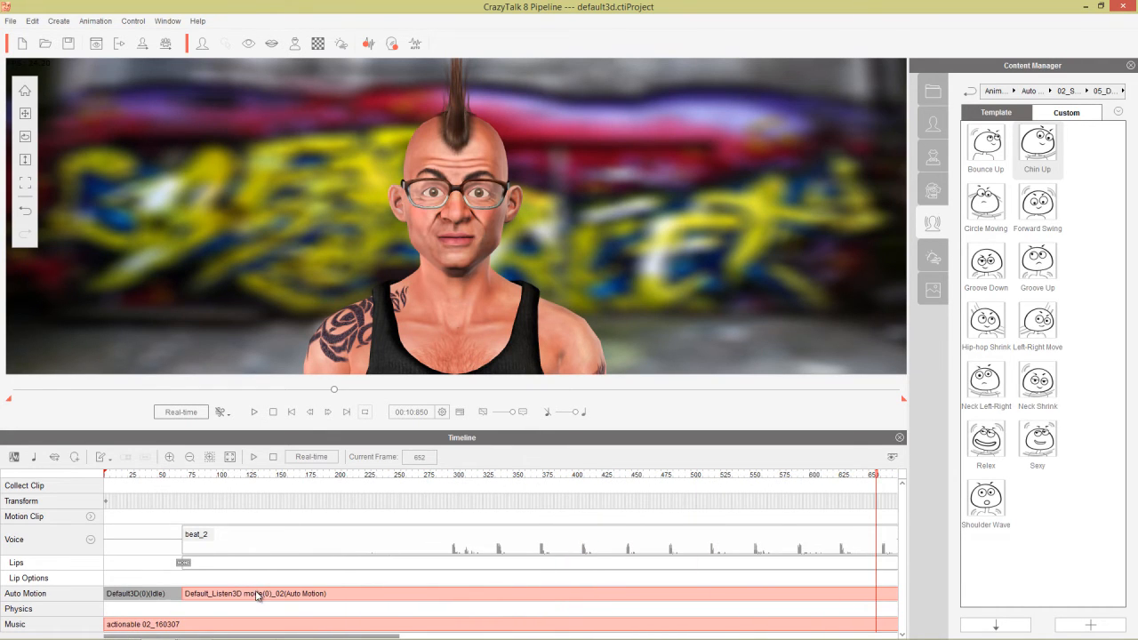
{"action": "left_click_drag", "start_coordinate": [256, 596], "coordinate": [249, 596]}
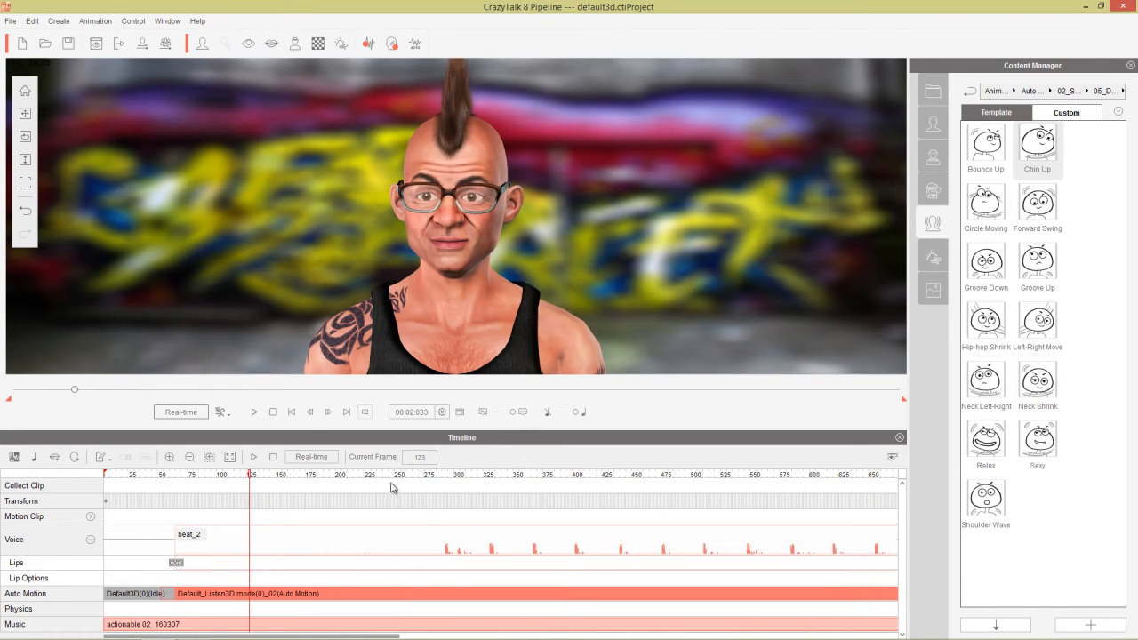
{"action": "left_click", "coordinate": [434, 477]}
{"action": "key", "text": "space"}
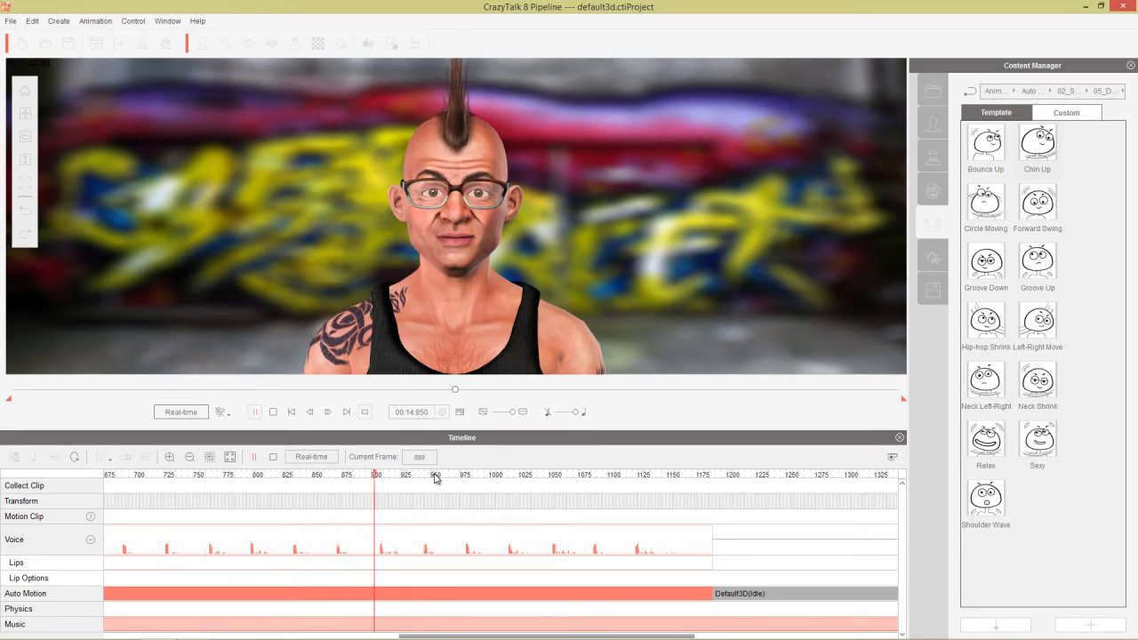
{"action": "key", "text": "space"}
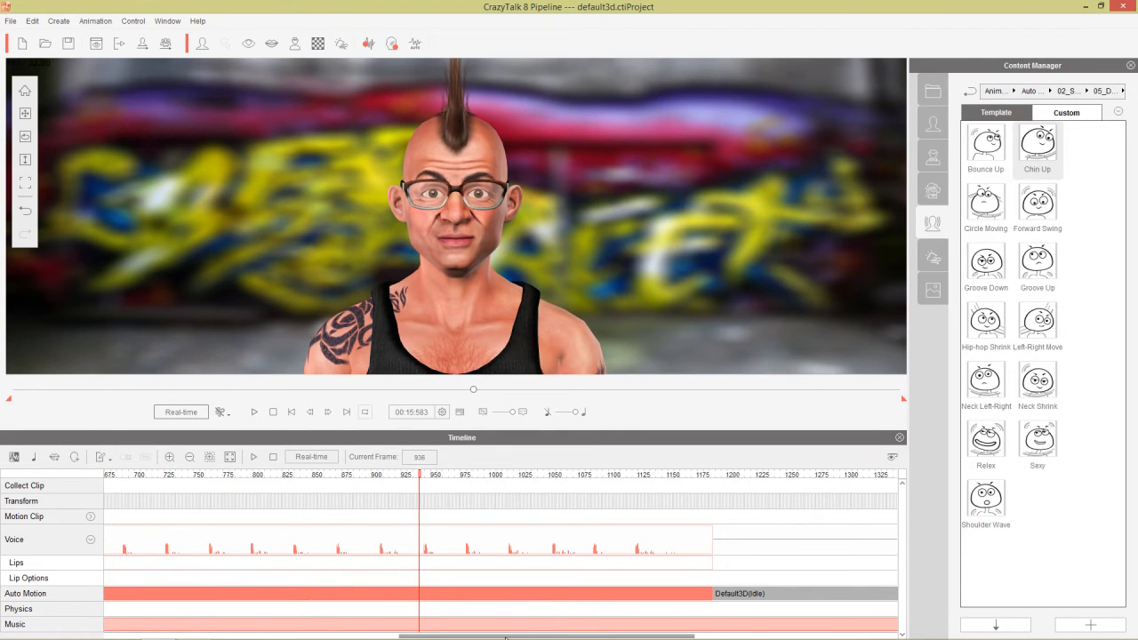
Nudge the beat_2 and motion clips slightly later, scrubbing to frame 341.
{"action": "left_click_drag", "start_coordinate": [505, 637], "coordinate": [160, 631]}
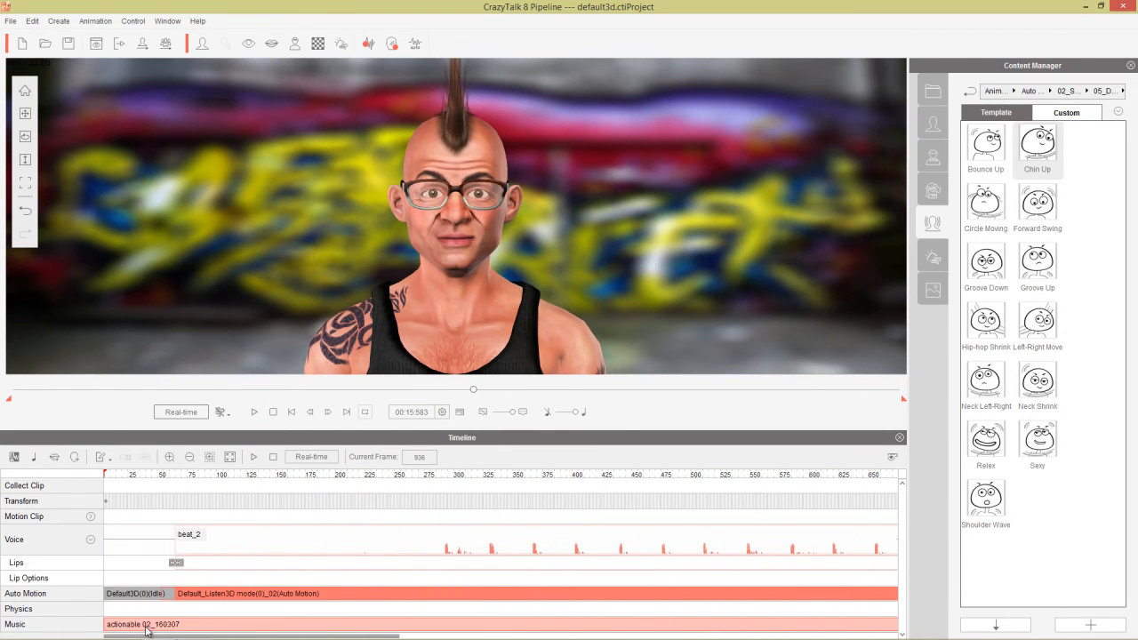
{"action": "left_click", "coordinate": [211, 595]}
{"action": "left_click_drag", "start_coordinate": [209, 593], "coordinate": [213, 593]}
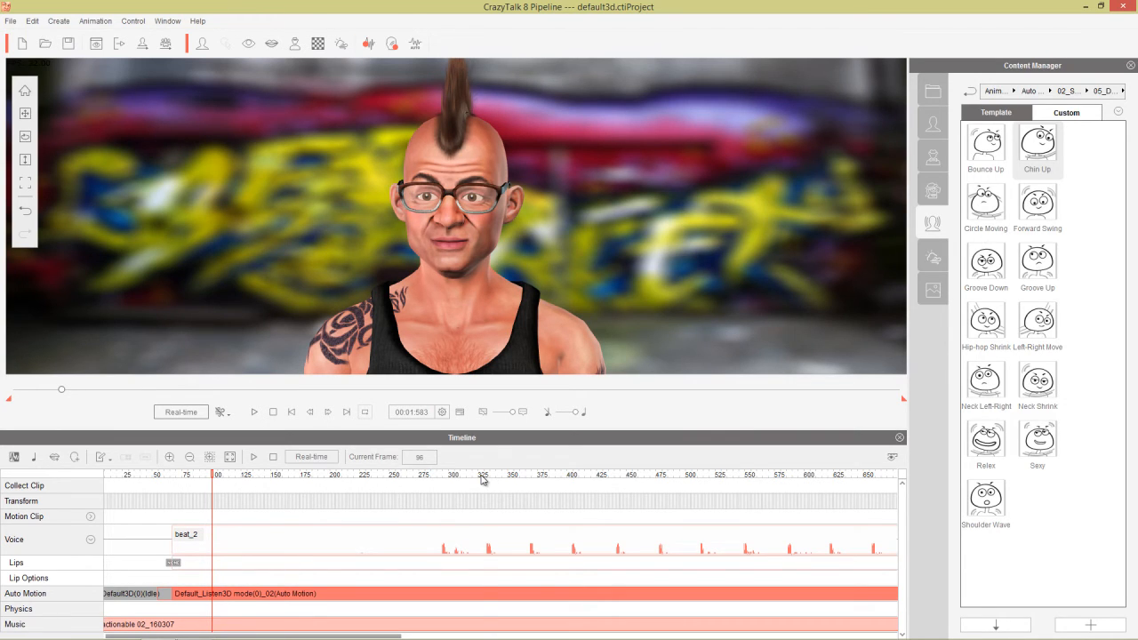
{"action": "mouse_move", "coordinate": [481, 477]}
{"action": "left_mouse_down"}
{"action": "mouse_move", "coordinate": [530, 487]}
{"action": "mouse_move", "coordinate": [468, 492]}
{"action": "mouse_move", "coordinate": [498, 491]}
{"action": "mouse_move", "coordinate": [500, 465]}
{"action": "left_mouse_up"}
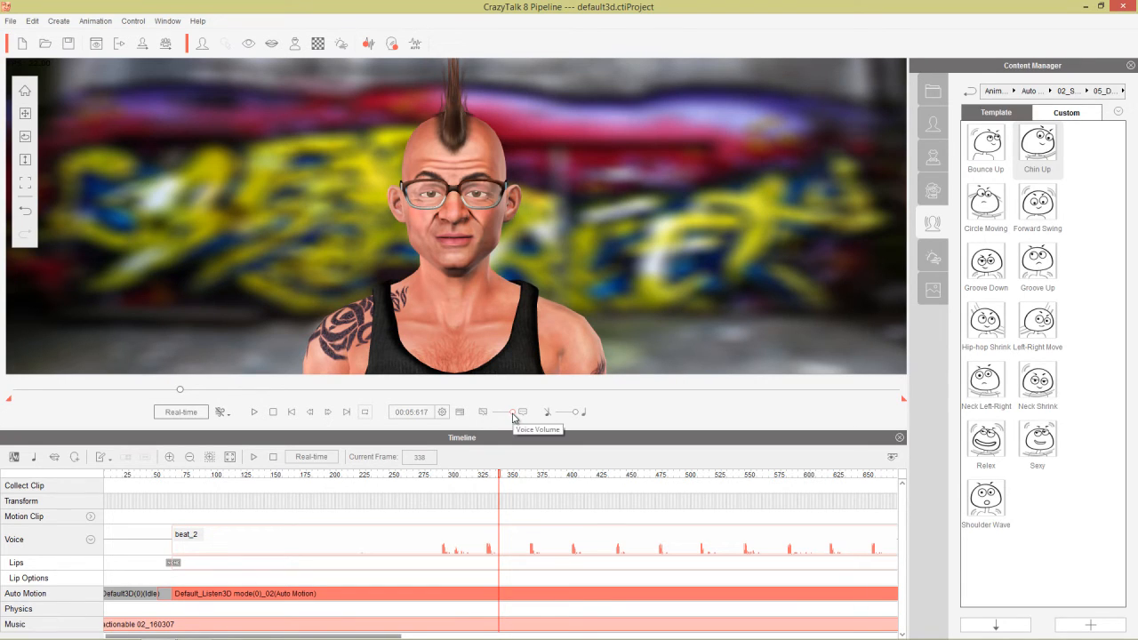
Turn the voice volume fully down and preview the timing from frame 341.
{"action": "left_click_drag", "start_coordinate": [512, 412], "coordinate": [477, 414]}
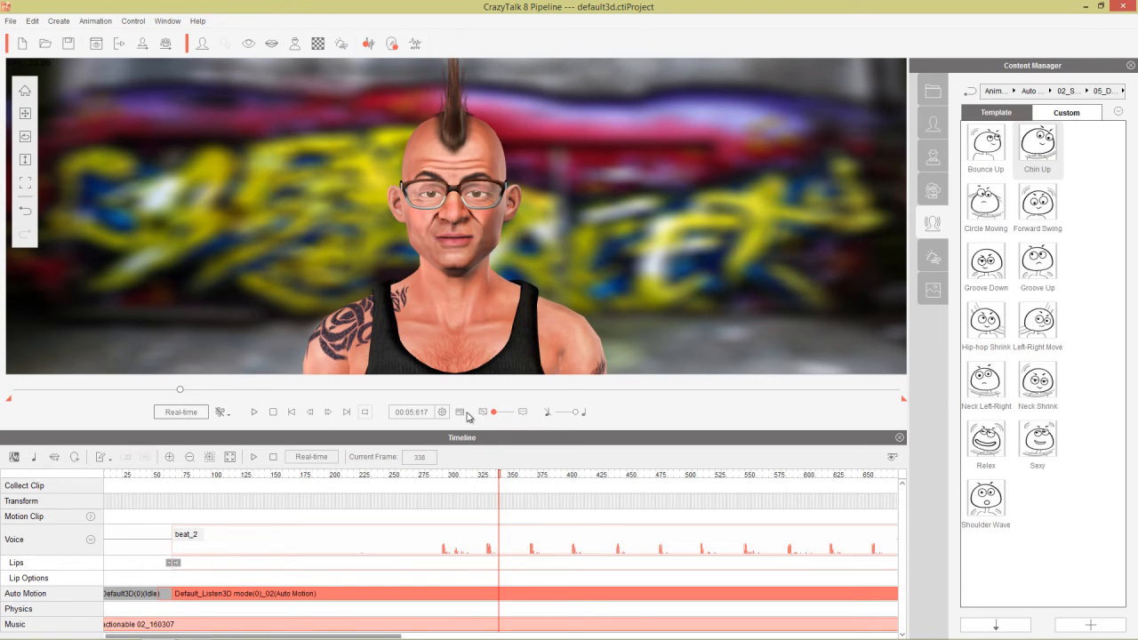
{"action": "left_click", "coordinate": [503, 472]}
{"action": "key", "text": "space"}
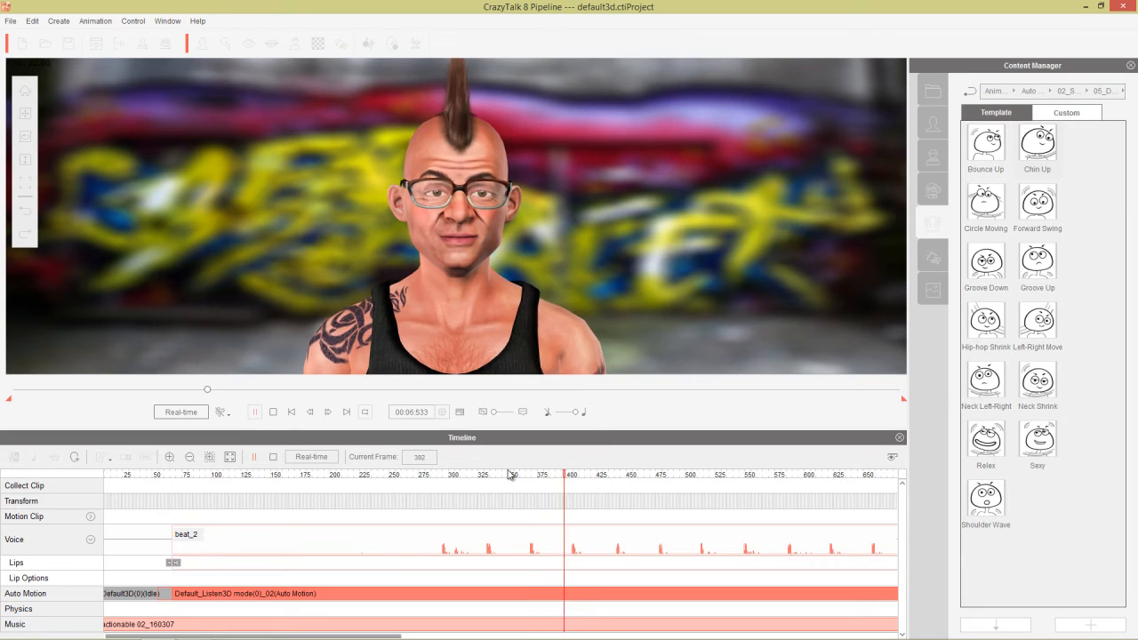
{"action": "left_click", "coordinate": [436, 475]}
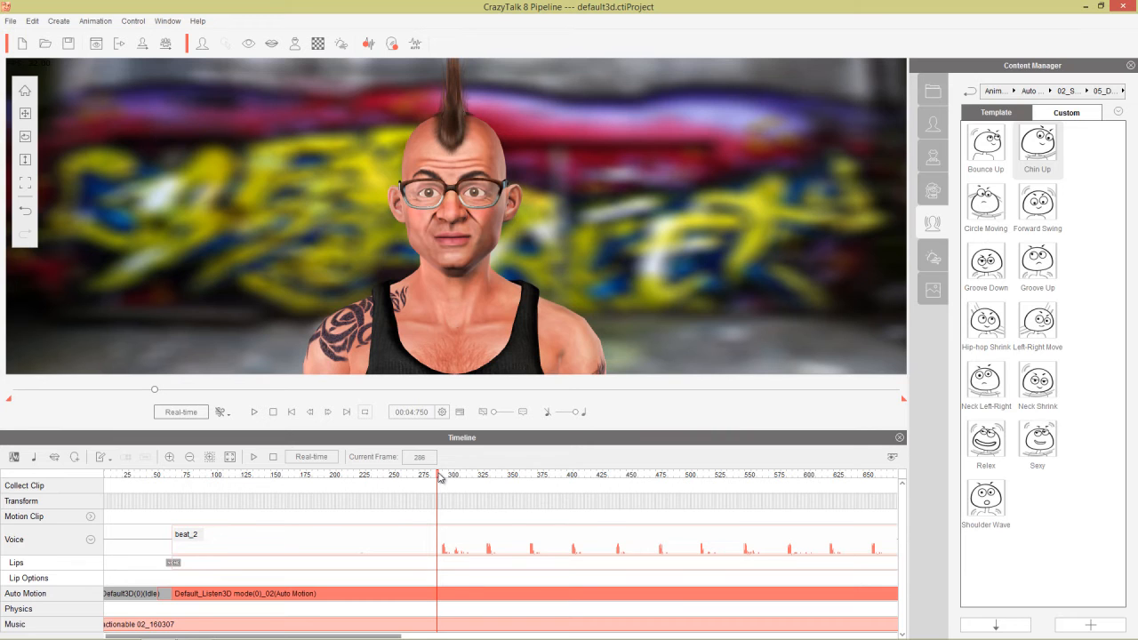
{"action": "scroll", "coordinate": [488, 516], "scroll_direction": "down", "scroll_amount": 3}
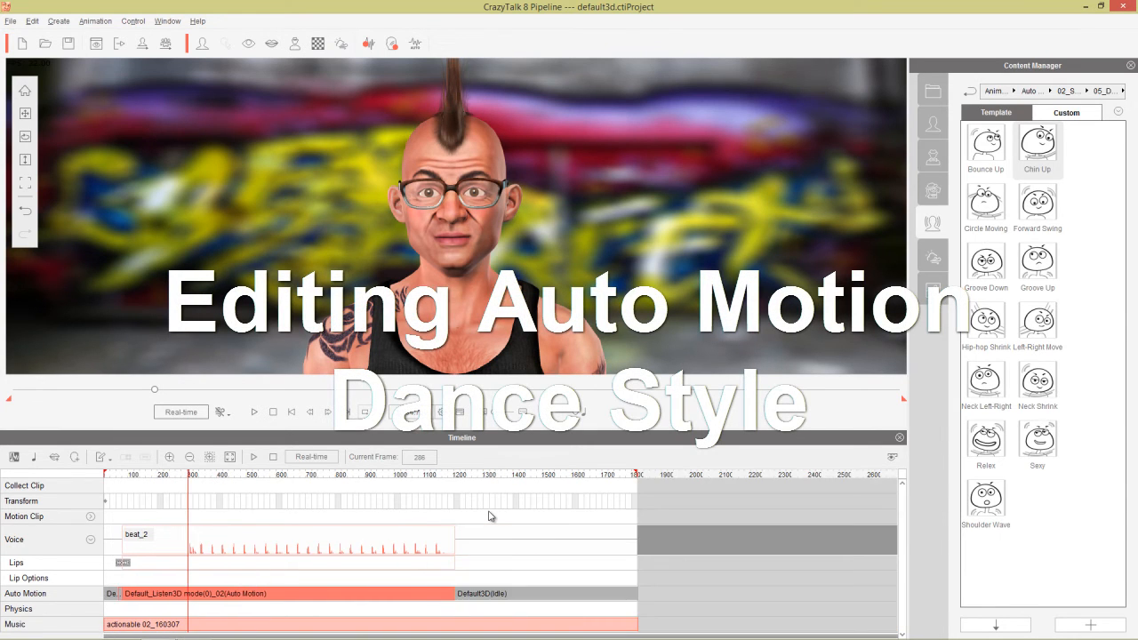
Play the beat from around frame 445 to locate the split point.
{"action": "scroll", "coordinate": [489, 516], "scroll_direction": "up", "scroll_amount": 3}
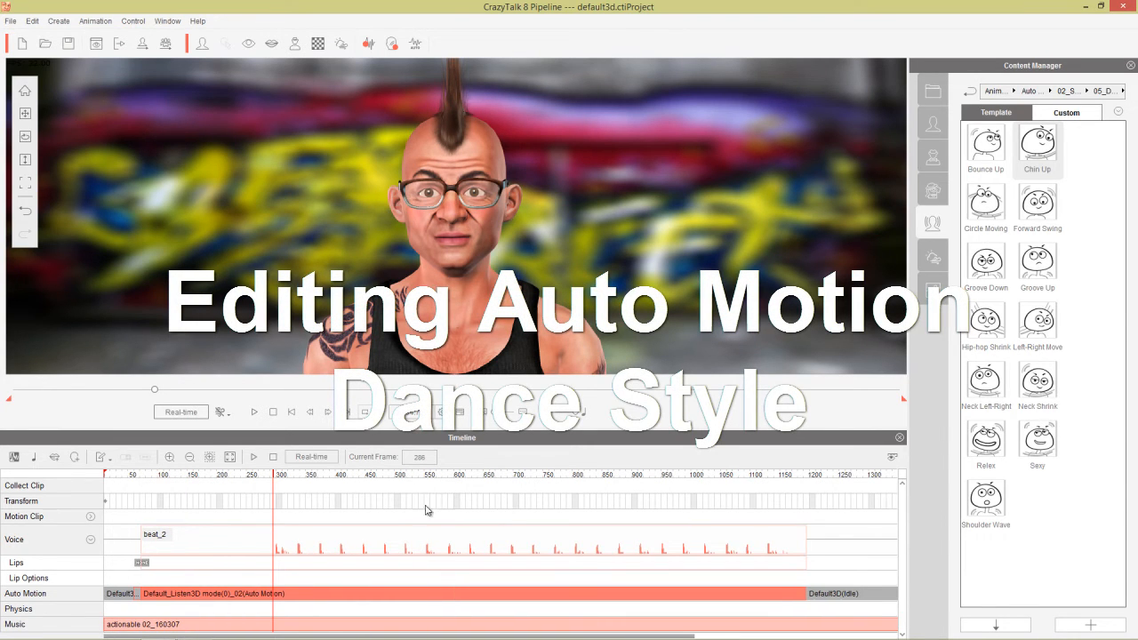
{"action": "left_click_drag", "start_coordinate": [374, 479], "coordinate": [370, 477]}
{"action": "key", "text": "space"}
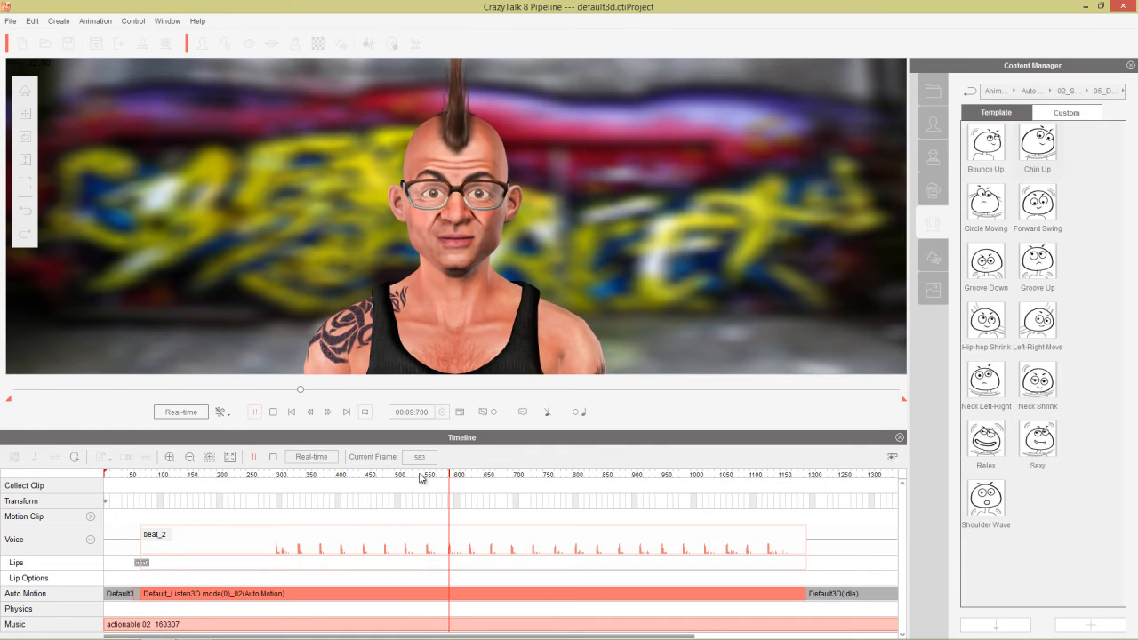
{"action": "key", "text": "space"}
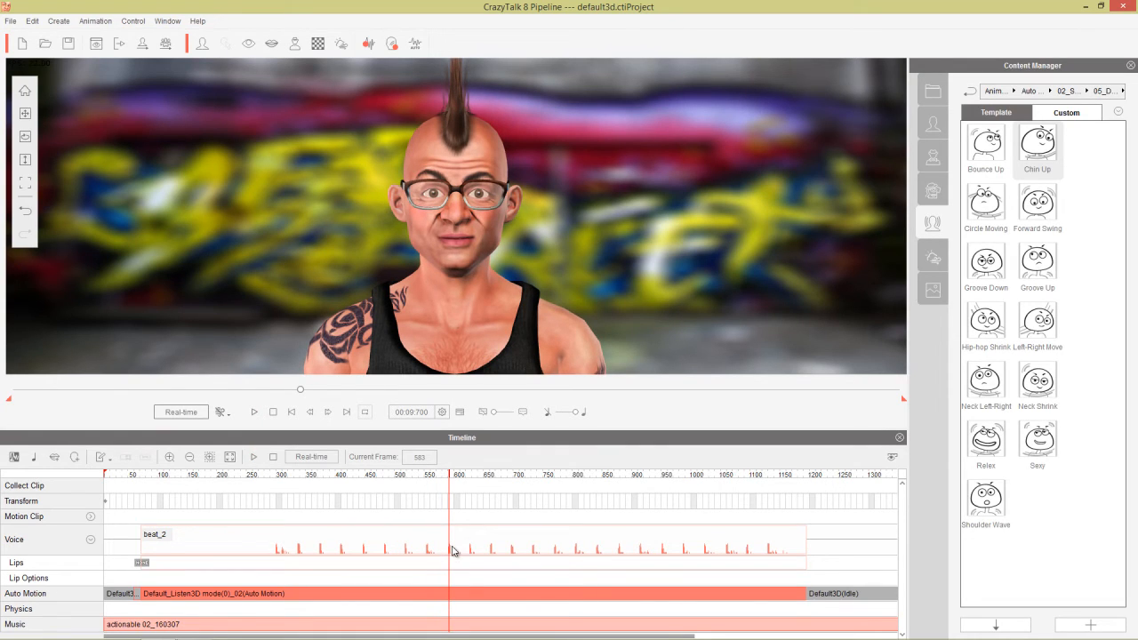
Break the Auto Motion and beat_2 clips at frame 565 into beat_2_1 and beat_2_2.
{"action": "scroll", "coordinate": [452, 552], "scroll_direction": "up", "scroll_amount": 4}
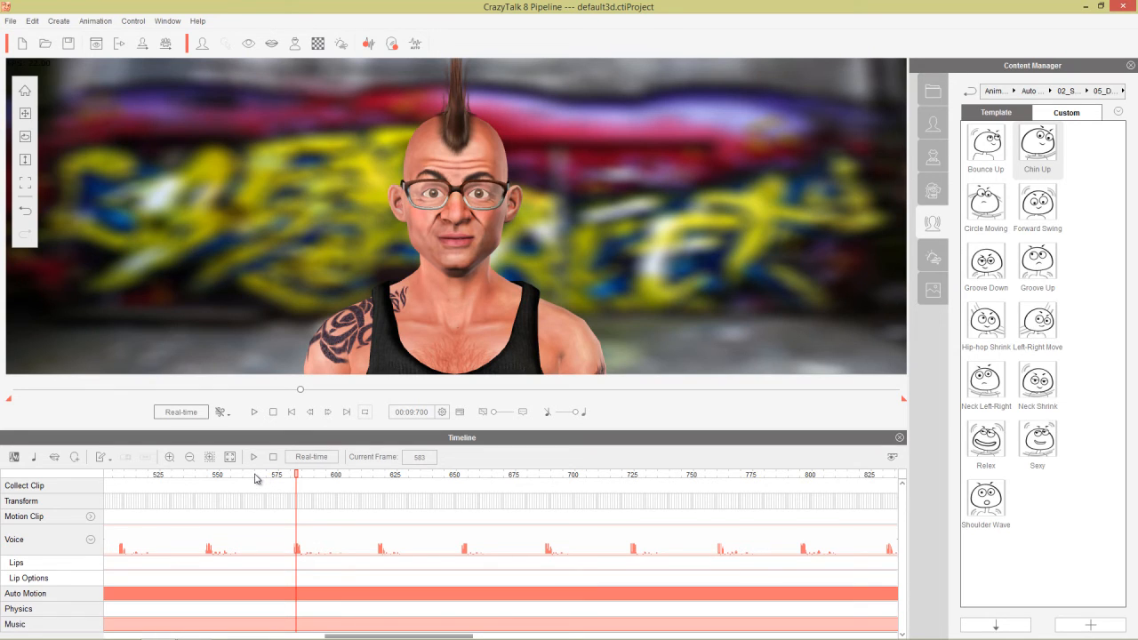
{"action": "left_click", "coordinate": [254, 476]}
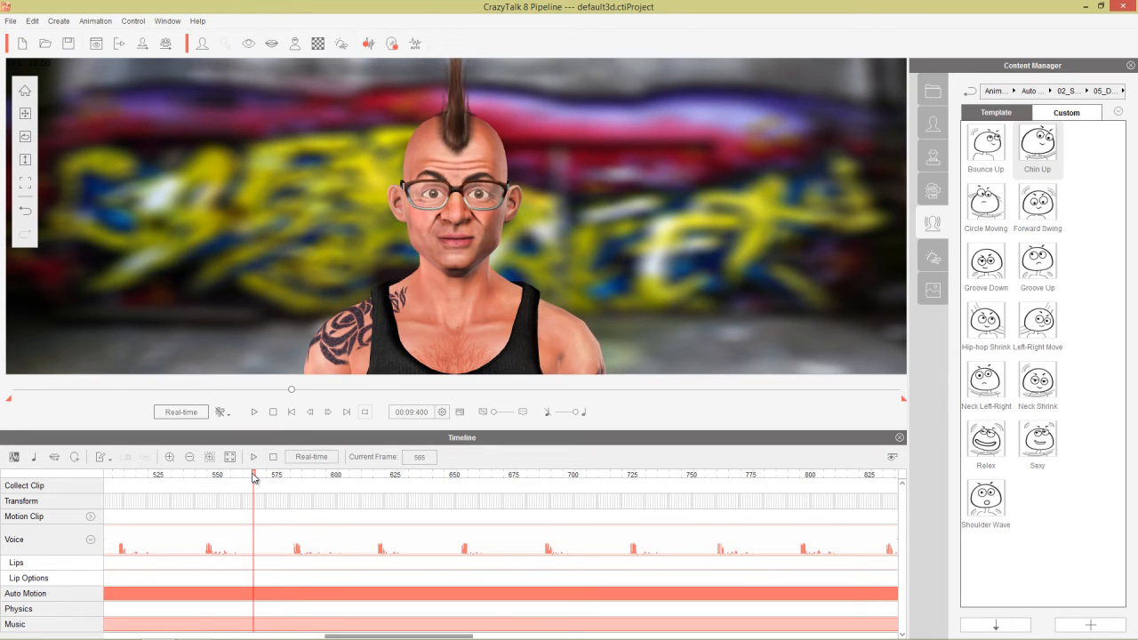
{"action": "right_click", "coordinate": [254, 598]}
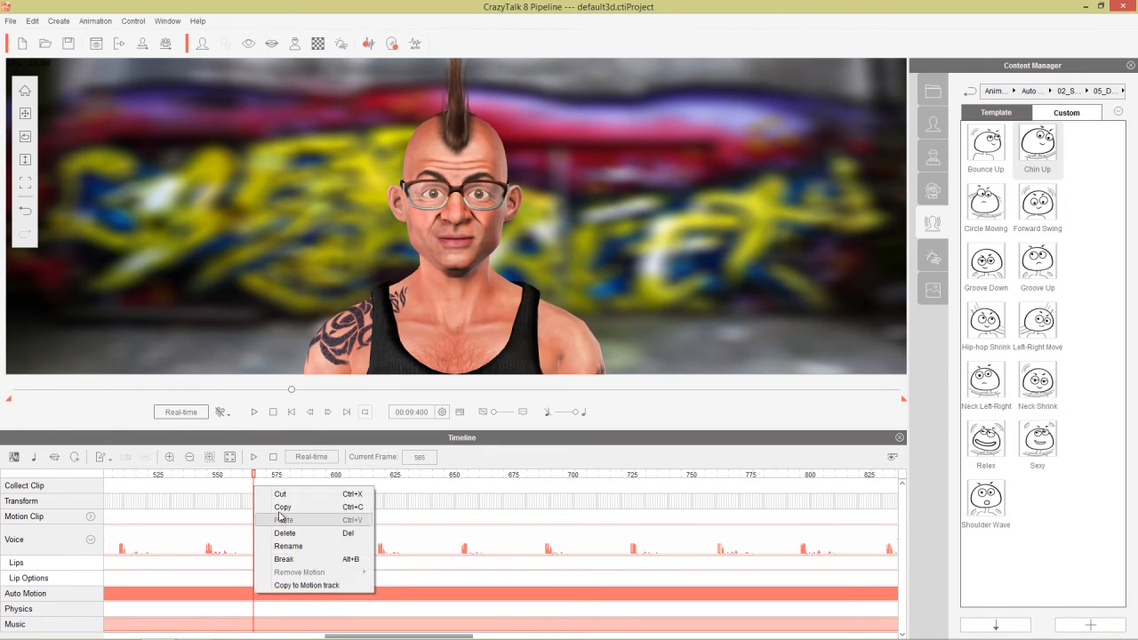
{"action": "left_click", "coordinate": [304, 558]}
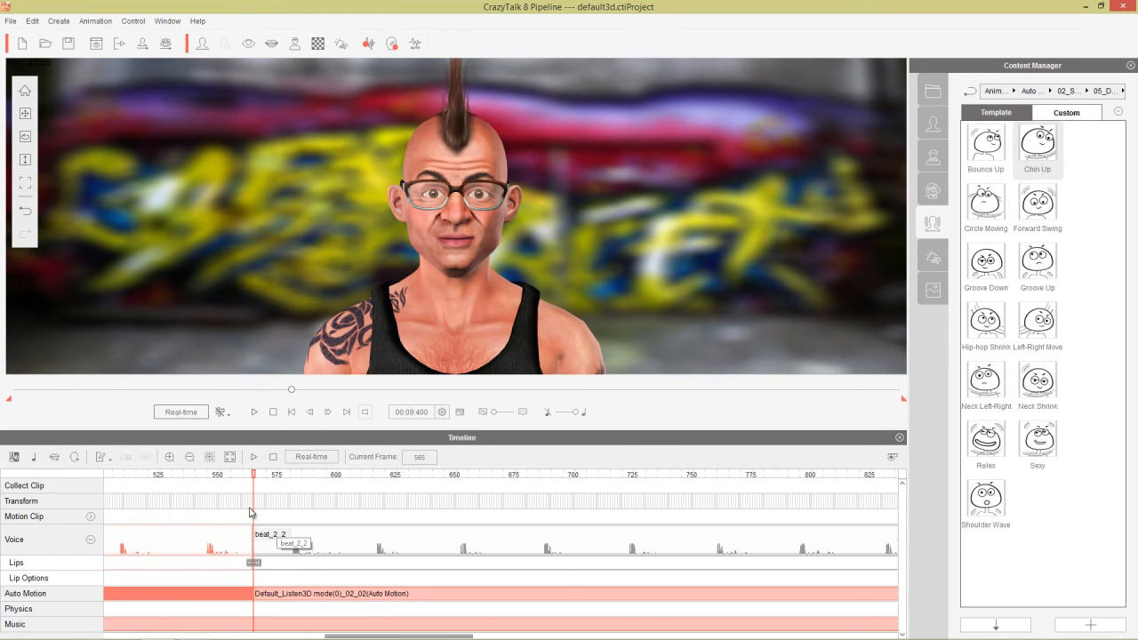
{"action": "scroll", "coordinate": [225, 537], "scroll_direction": "down", "scroll_amount": 3}
{"action": "scroll", "coordinate": [226, 537], "scroll_direction": "up", "scroll_amount": 2}
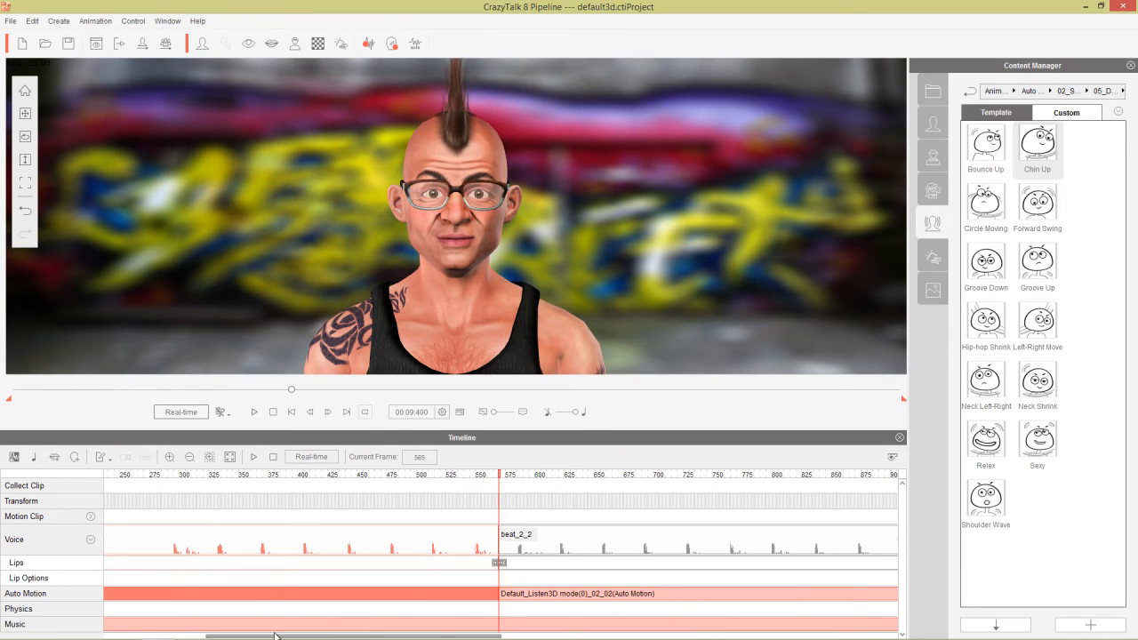
{"action": "left_click_drag", "start_coordinate": [266, 637], "coordinate": [175, 635]}
{"action": "scroll", "coordinate": [386, 515], "scroll_direction": "down", "scroll_amount": 1}
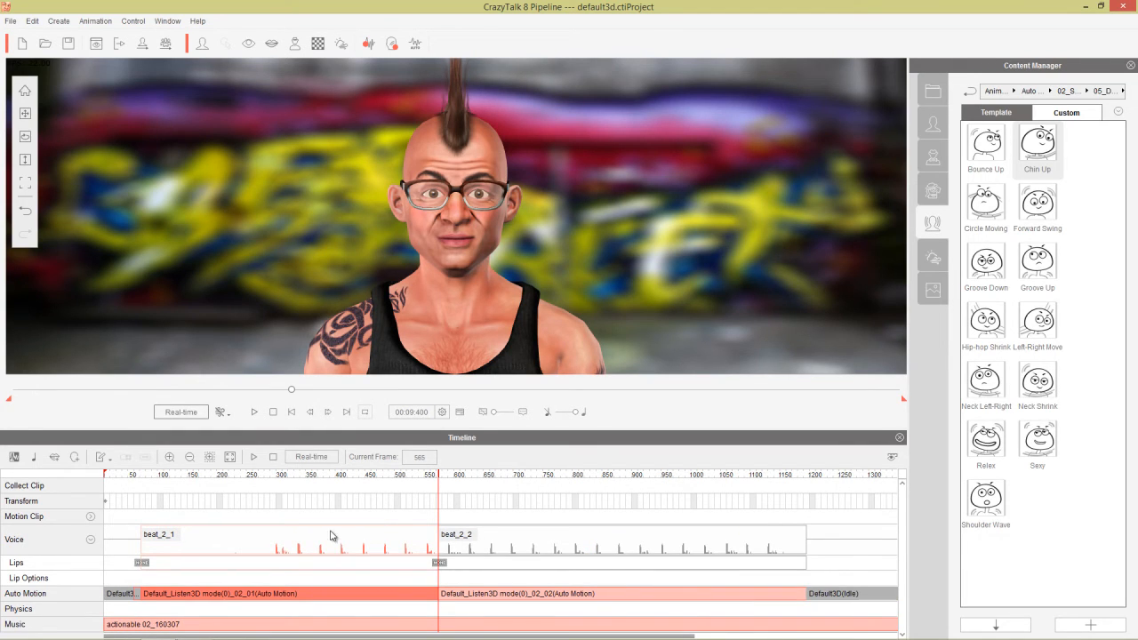
Apply the Bounce Up template to the first motion part and shift it slightly earlier.
{"action": "left_click", "coordinate": [279, 475]}
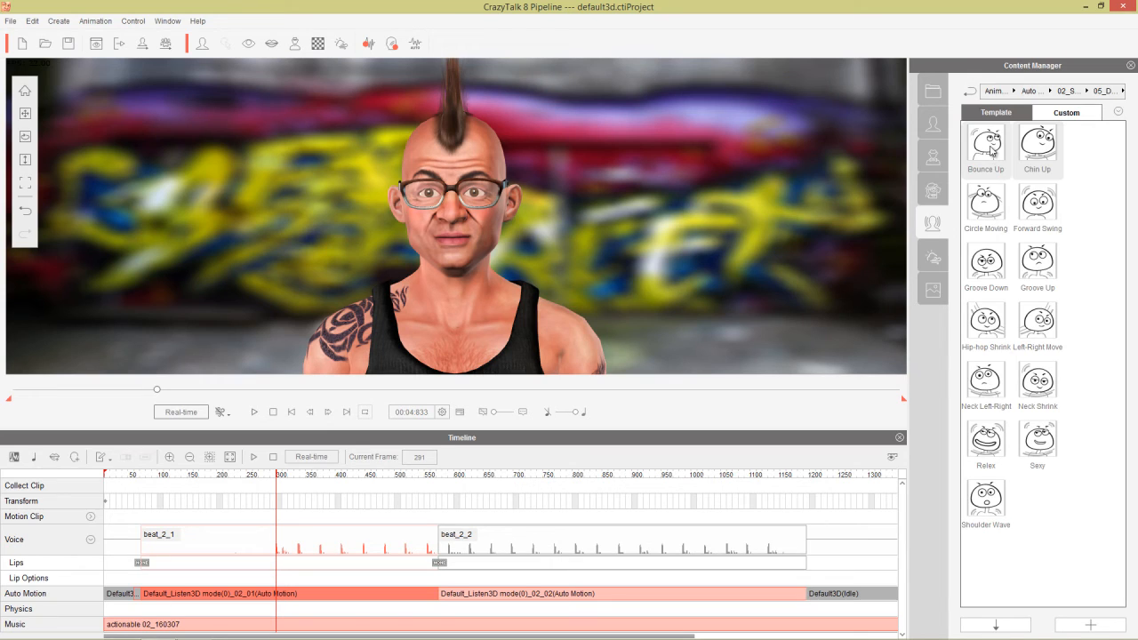
{"action": "double_click", "coordinate": [991, 151]}
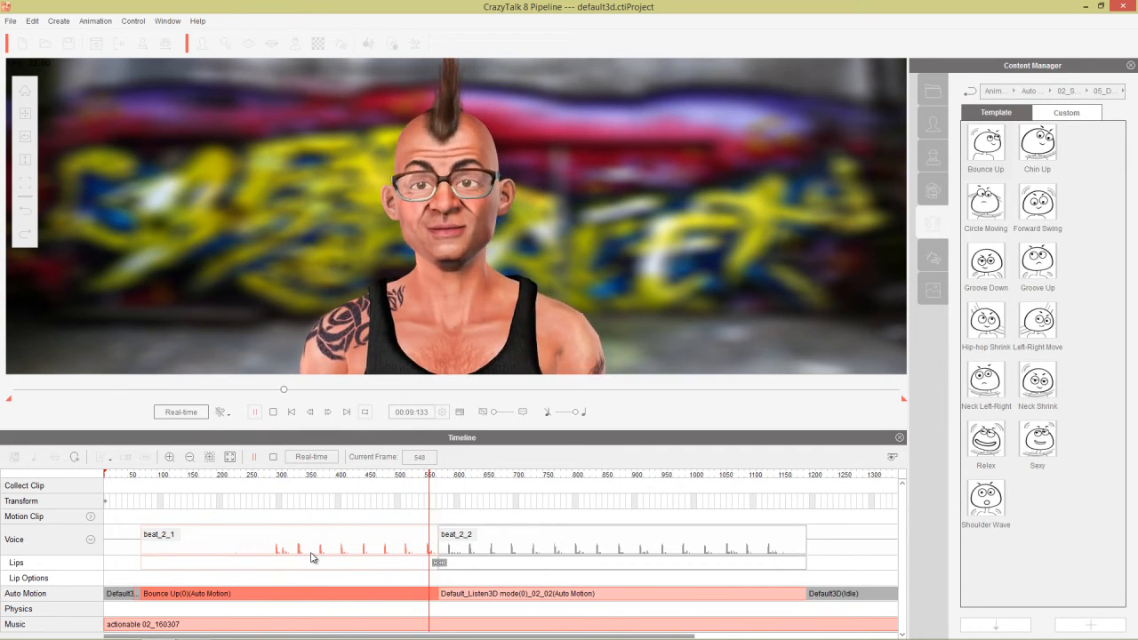
{"action": "key", "text": "space"}
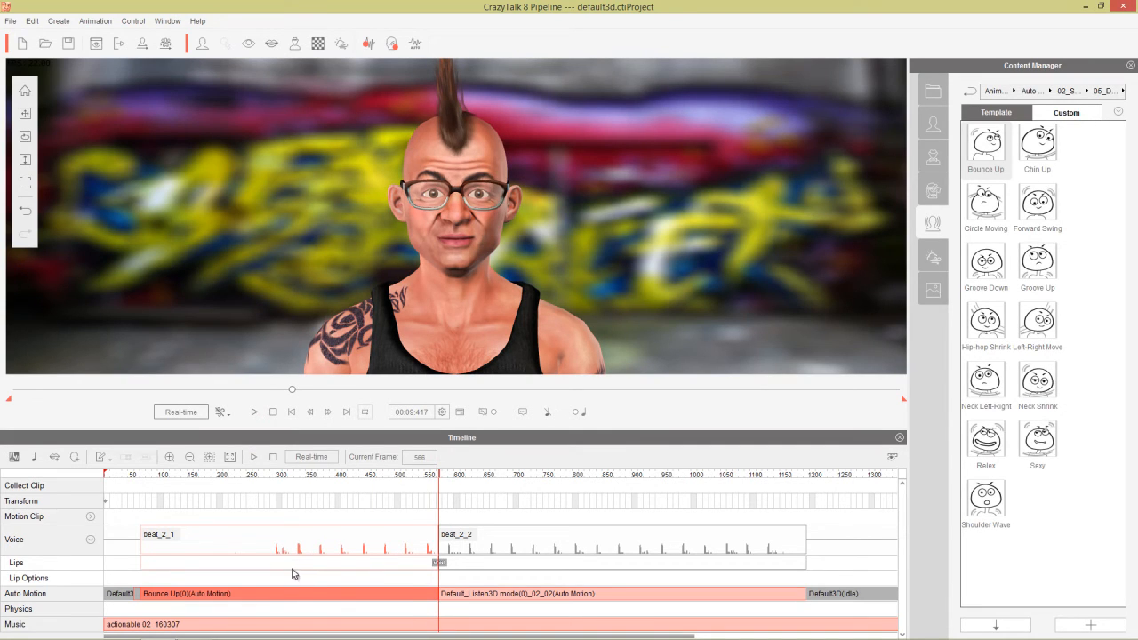
{"action": "scroll", "coordinate": [297, 569], "scroll_direction": "up", "scroll_amount": 1}
{"action": "scroll", "coordinate": [297, 569], "scroll_direction": "up", "scroll_amount": 1}
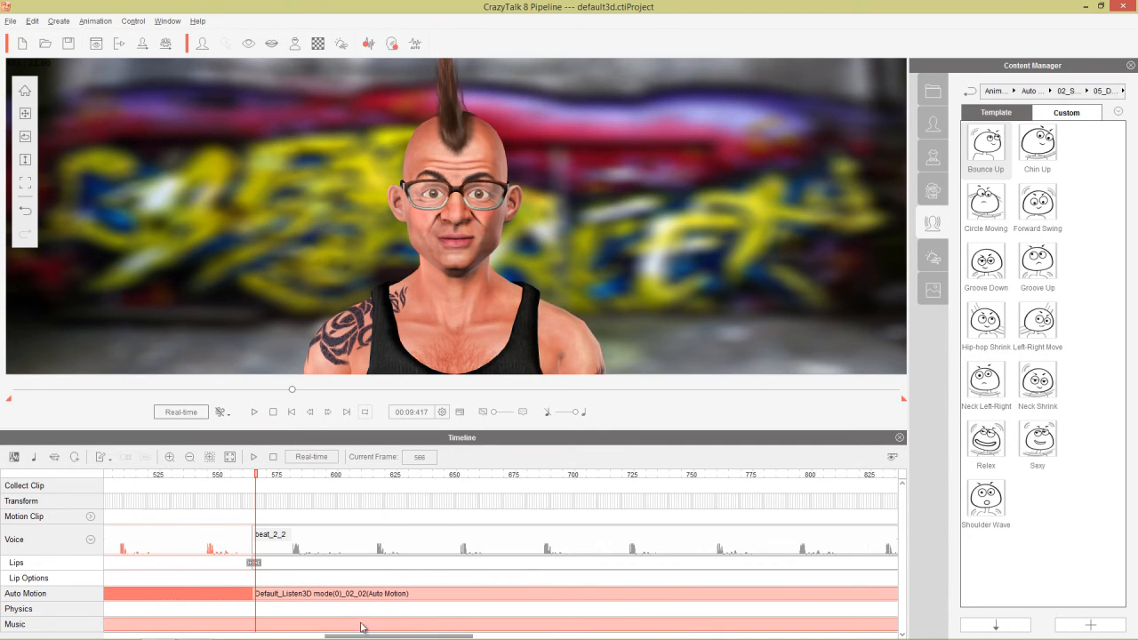
{"action": "left_click_drag", "start_coordinate": [364, 637], "coordinate": [114, 625]}
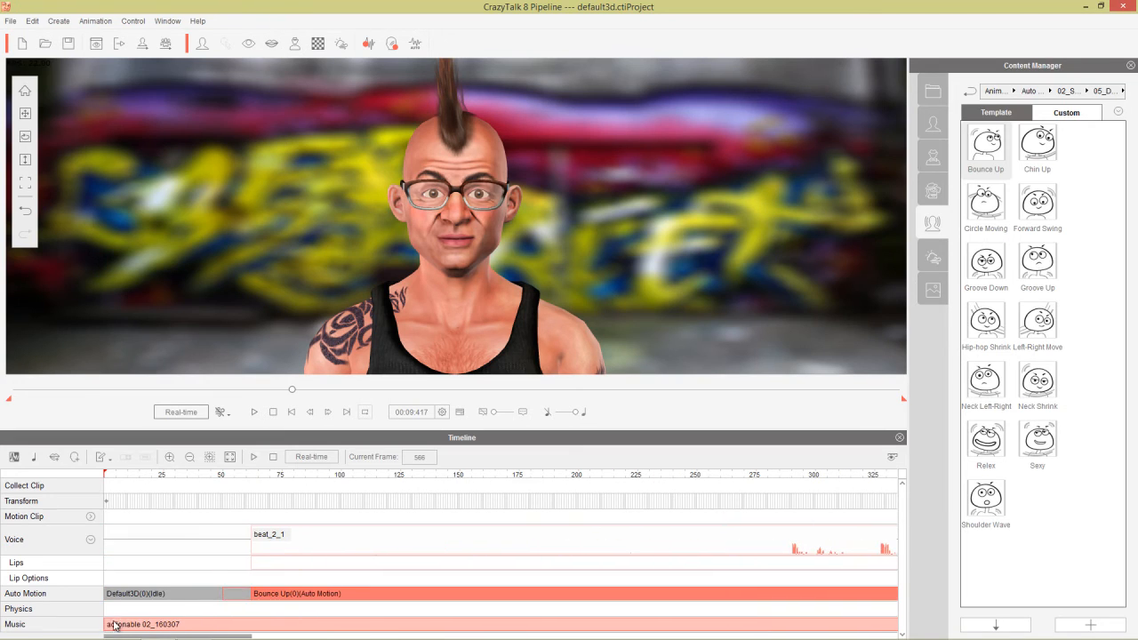
{"action": "left_click_drag", "start_coordinate": [312, 595], "coordinate": [308, 595]}
Play back from frame 285 to check Bounce Up, then scrub to frame 639.
{"action": "left_click", "coordinate": [778, 476]}
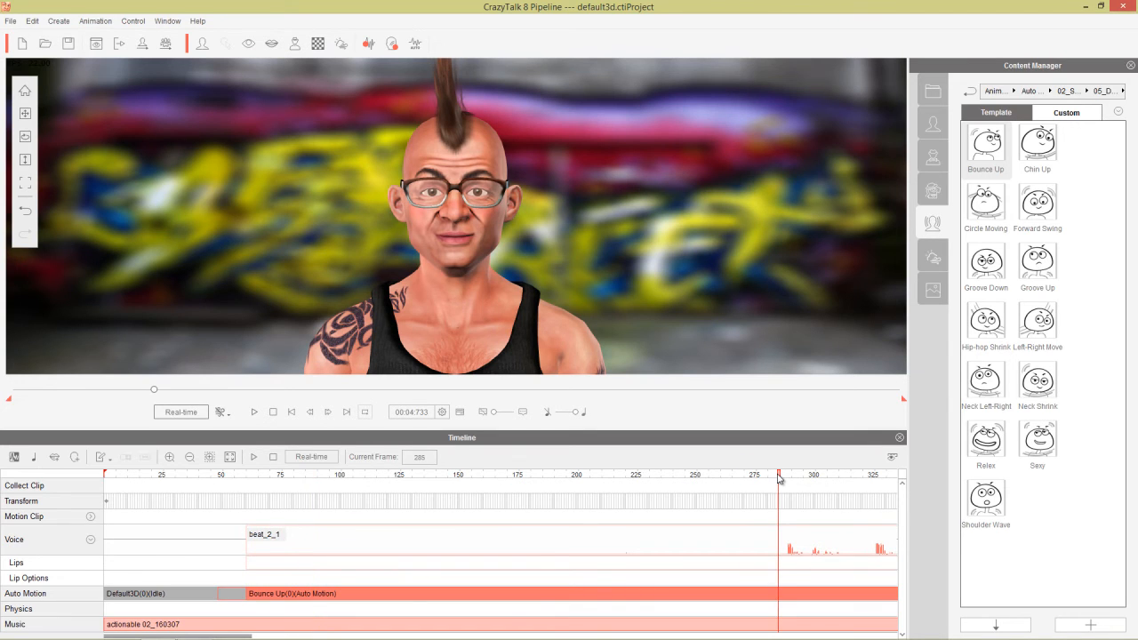
{"action": "key", "text": "space"}
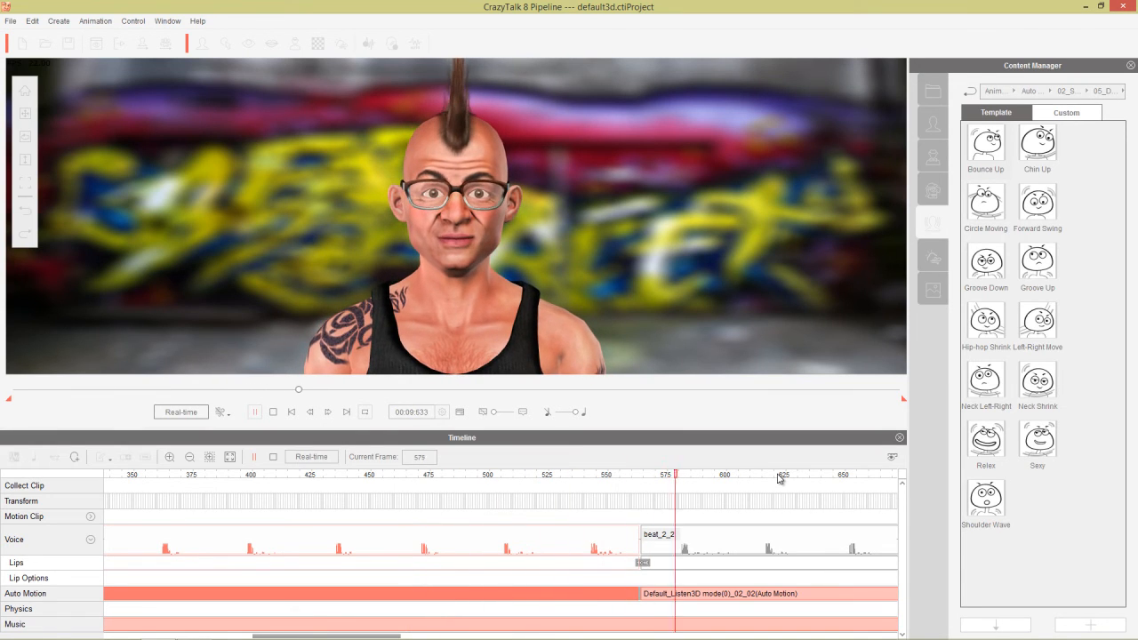
{"action": "key", "text": "space"}
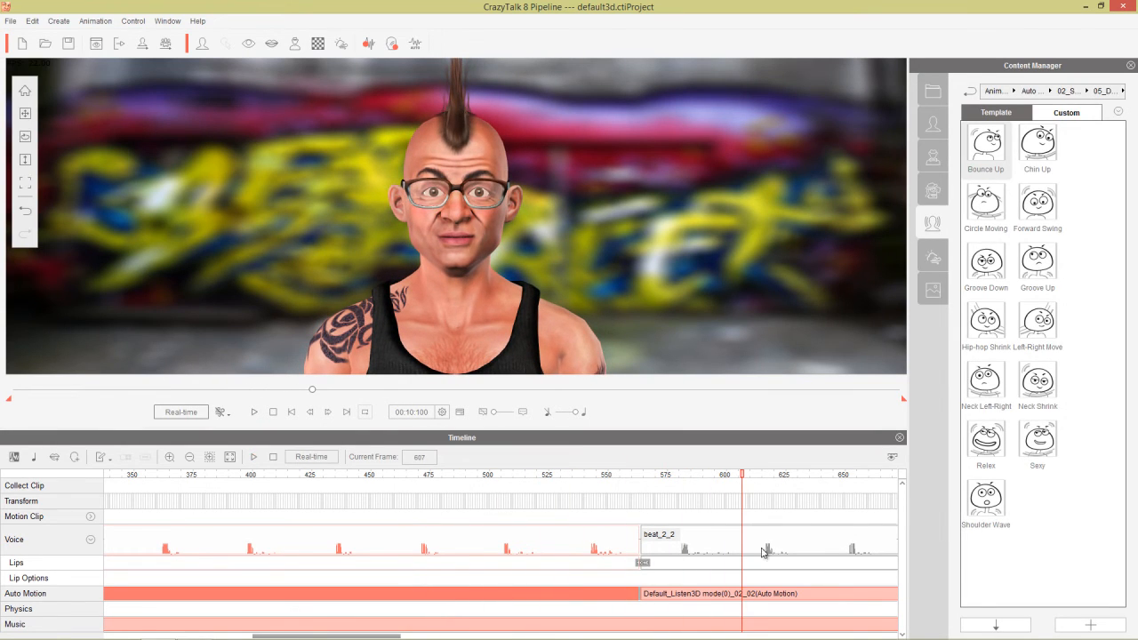
{"action": "scroll", "coordinate": [623, 516], "scroll_direction": "down", "scroll_amount": 4}
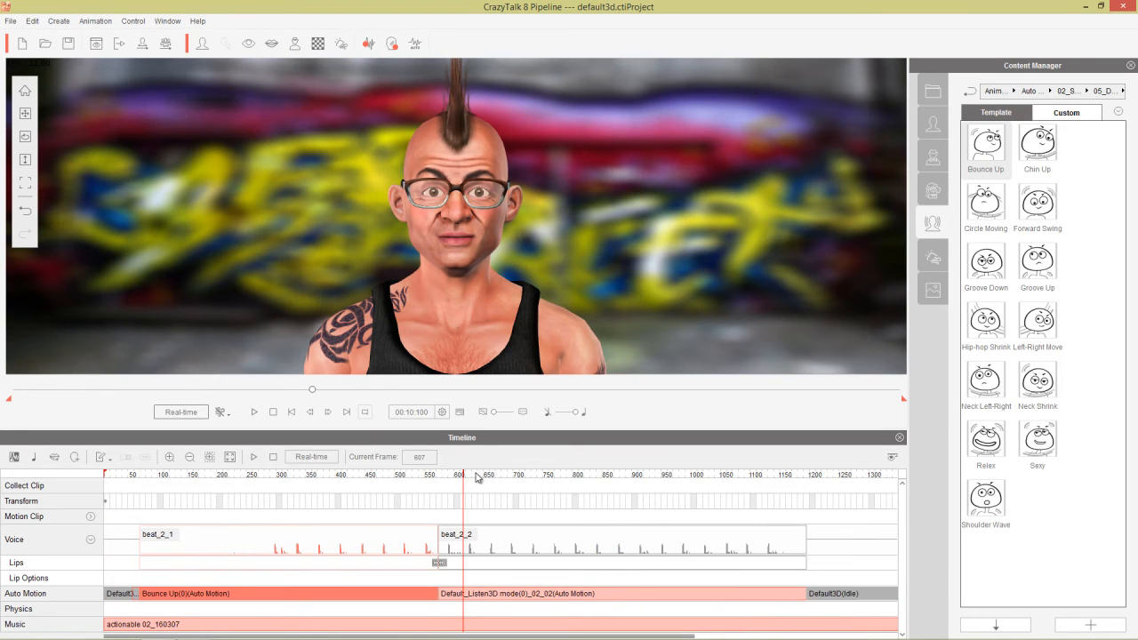
{"action": "left_click_drag", "start_coordinate": [476, 478], "coordinate": [487, 478]}
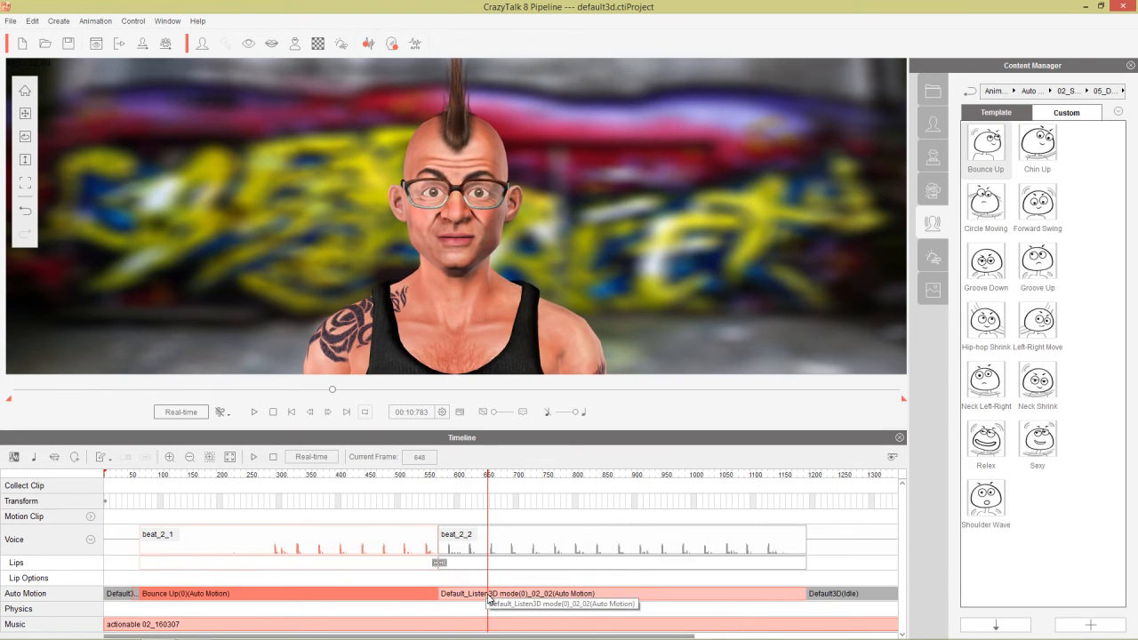
{"action": "left_click", "coordinate": [485, 478]}
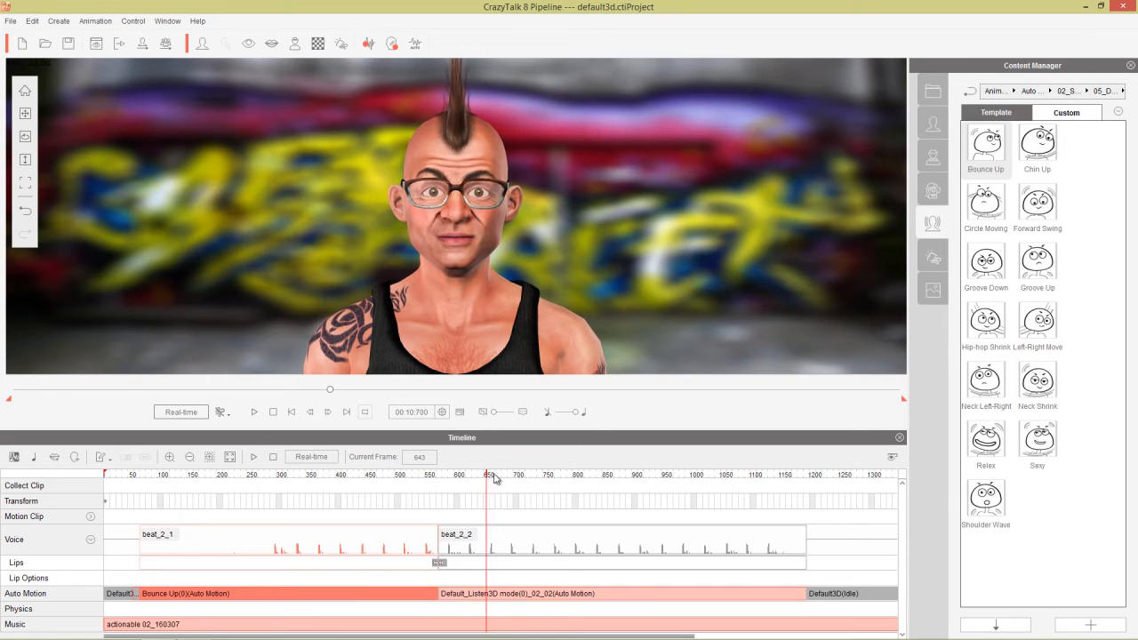
{"action": "mouse_move", "coordinate": [496, 478]}
{"action": "left_mouse_down"}
{"action": "mouse_move", "coordinate": [506, 477]}
{"action": "mouse_move", "coordinate": [482, 477]}
{"action": "left_mouse_up"}
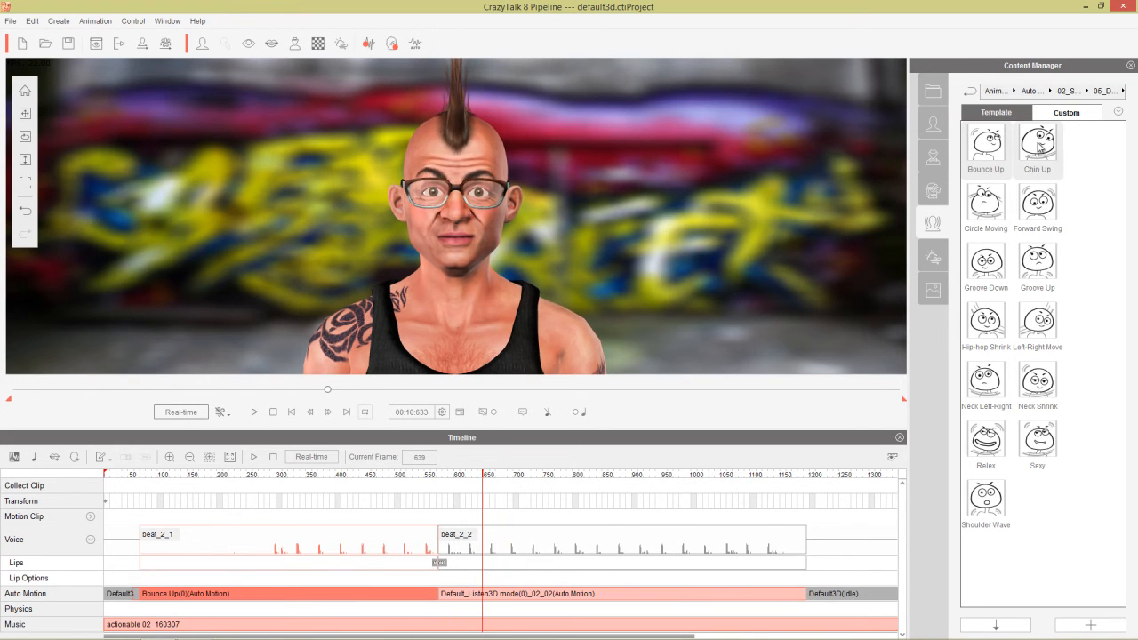
Replace the Listen3D motion under beat_2_2 with Chin Up, preview it, and select the clip.
{"action": "double_click", "coordinate": [1022, 172]}
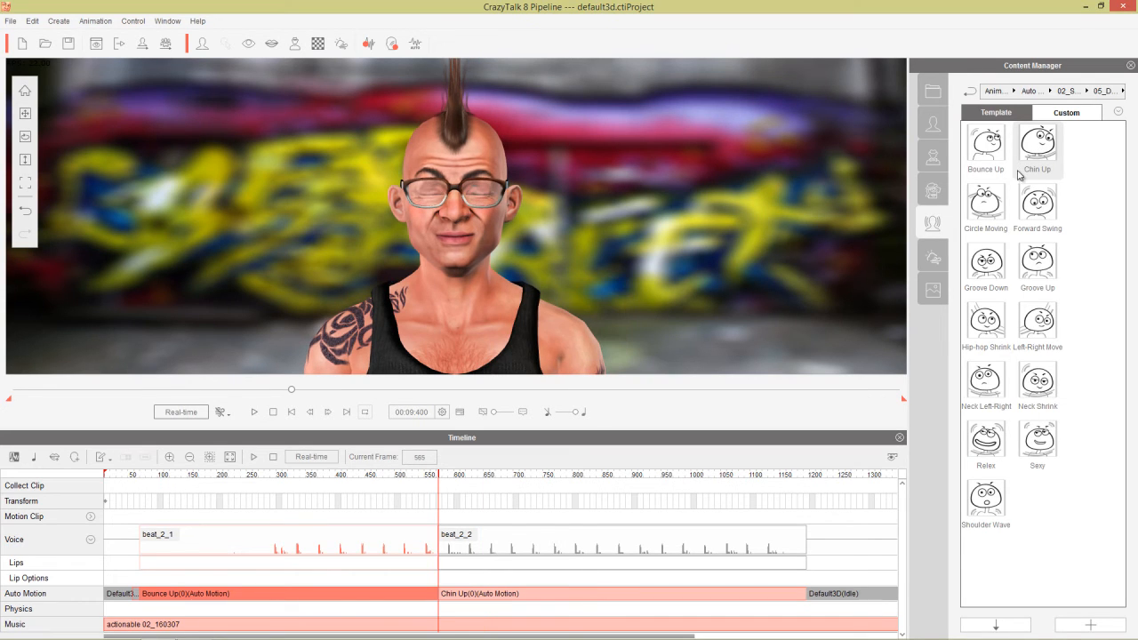
{"action": "key", "text": "space"}
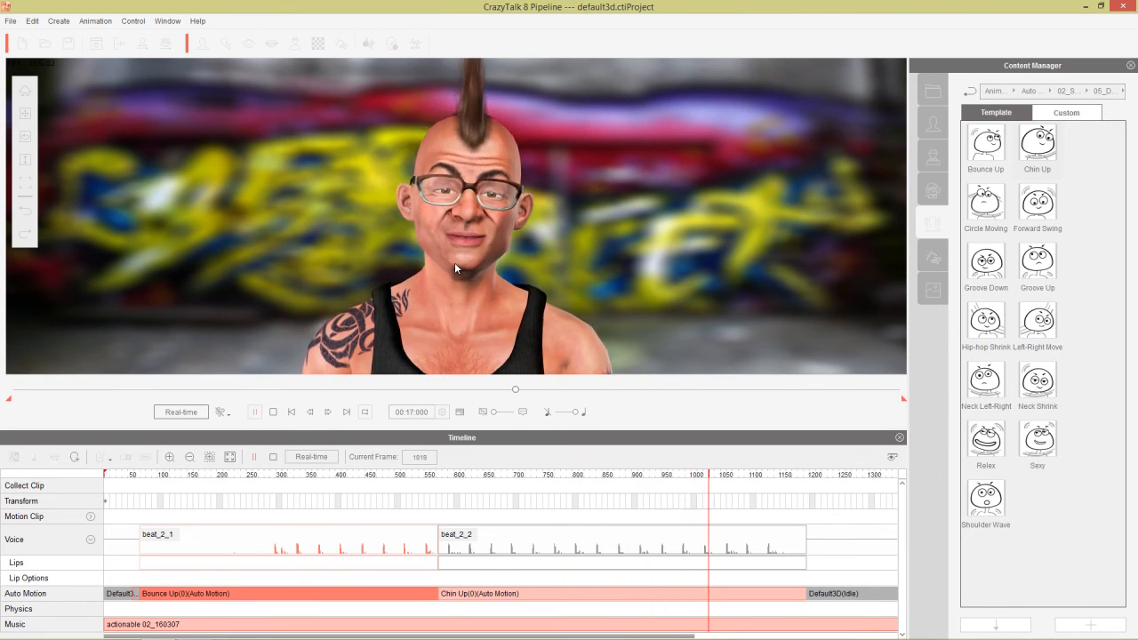
{"action": "key", "text": "space"}
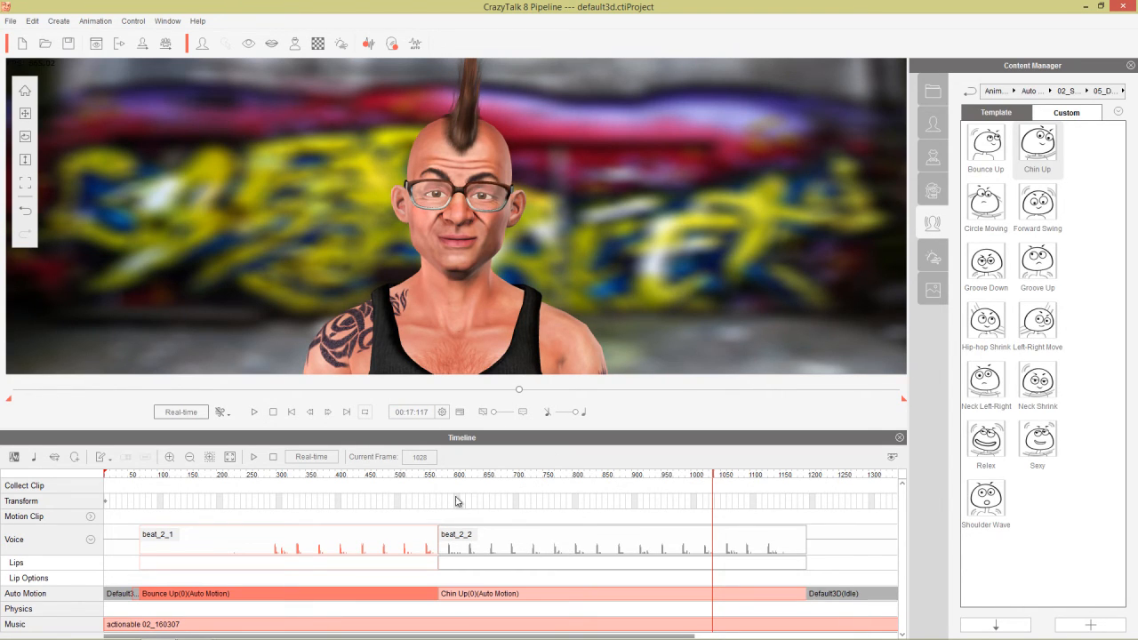
{"action": "left_click_drag", "start_coordinate": [365, 478], "coordinate": [470, 480]}
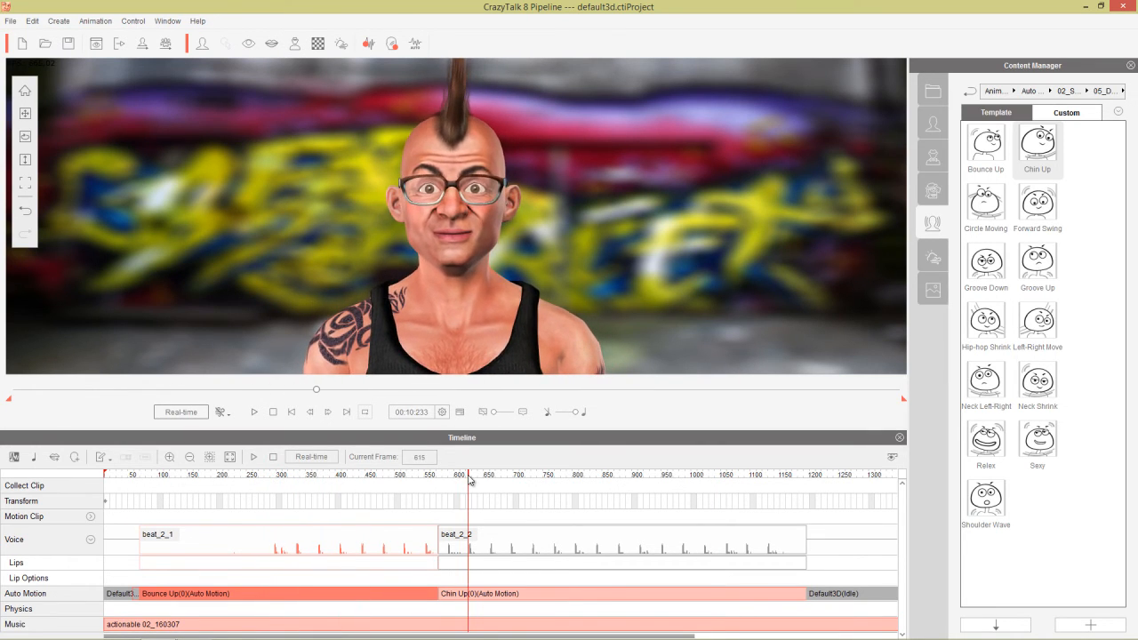
{"action": "left_click", "coordinate": [471, 599]}
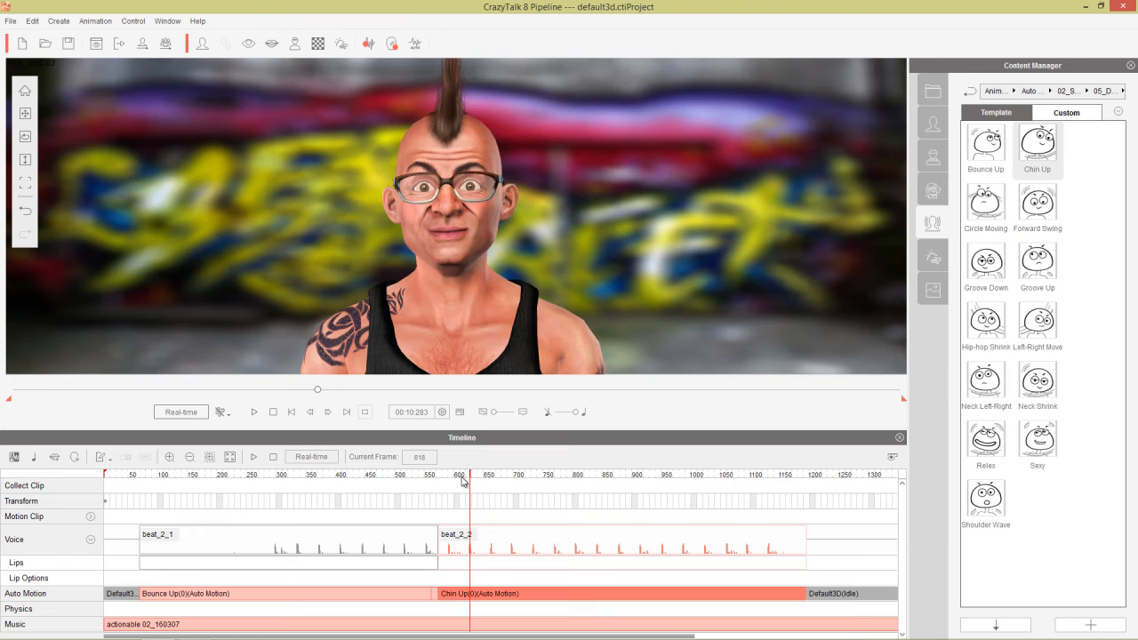
Switch the second clip's Auto Motion response from Hard to Soft and preview it.
{"action": "left_click", "coordinate": [416, 45]}
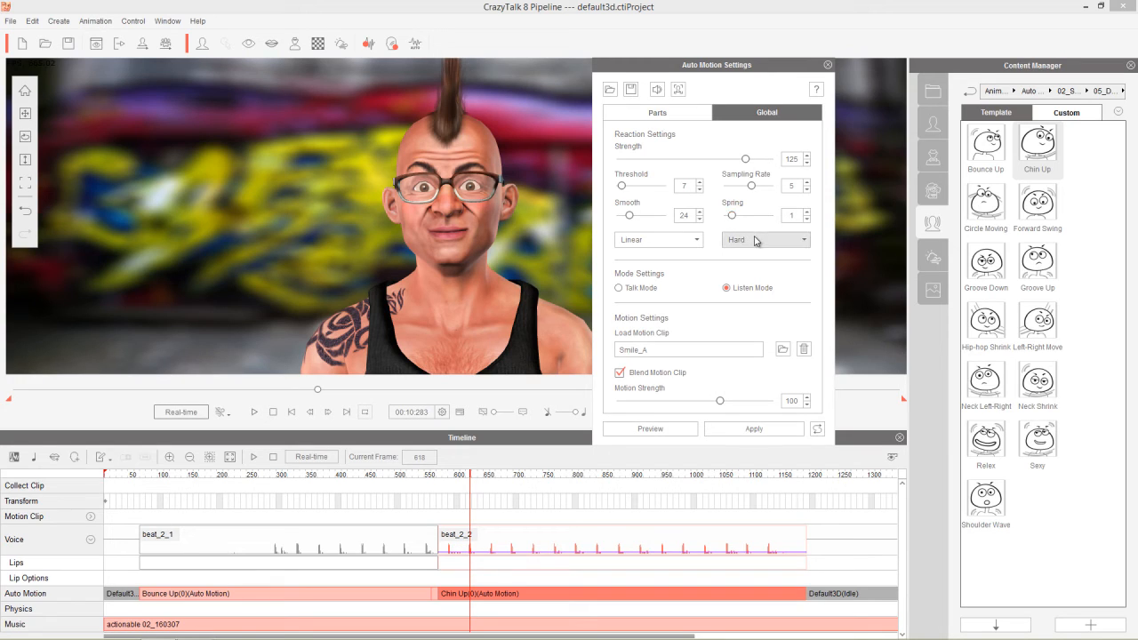
{"action": "left_click", "coordinate": [754, 240]}
{"action": "left_click", "coordinate": [748, 257]}
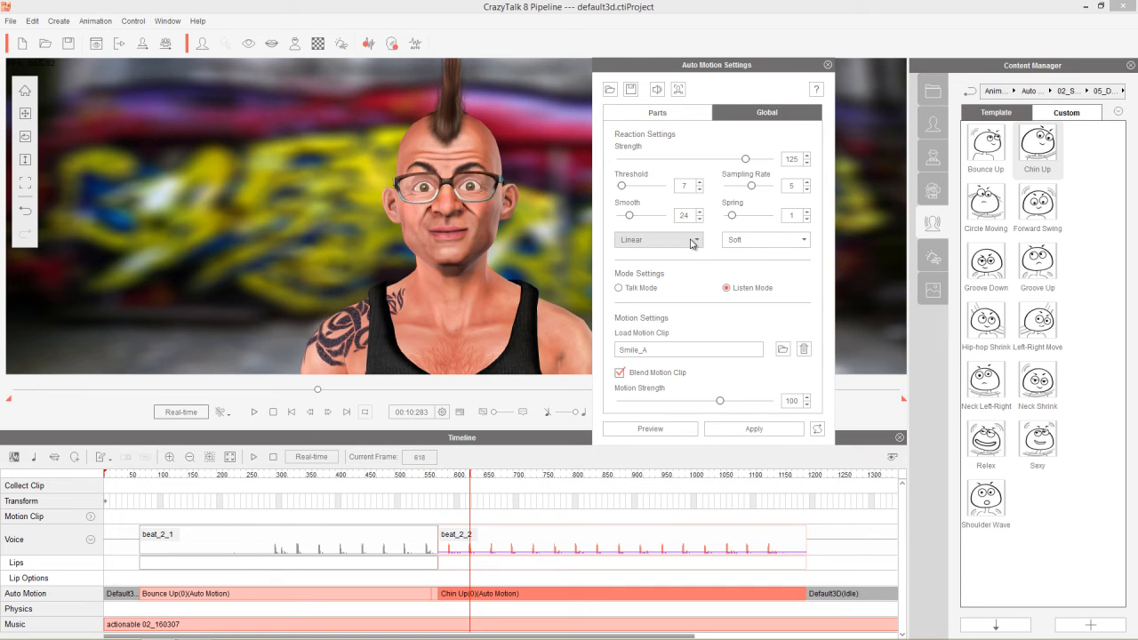
{"action": "left_click", "coordinate": [672, 431]}
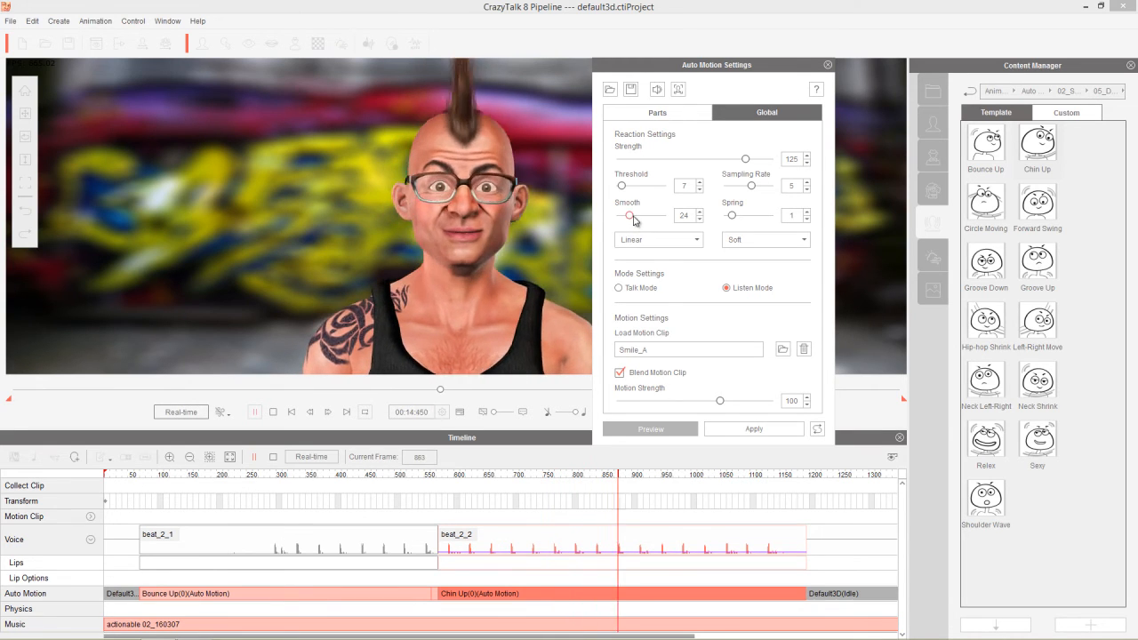
Set smooth 68, strength 150, Ease Out curve and sampling rate 8, then apply.
{"action": "mouse_move", "coordinate": [629, 215]}
{"action": "left_mouse_down"}
{"action": "mouse_move", "coordinate": [666, 216]}
{"action": "mouse_move", "coordinate": [650, 221]}
{"action": "left_mouse_up"}
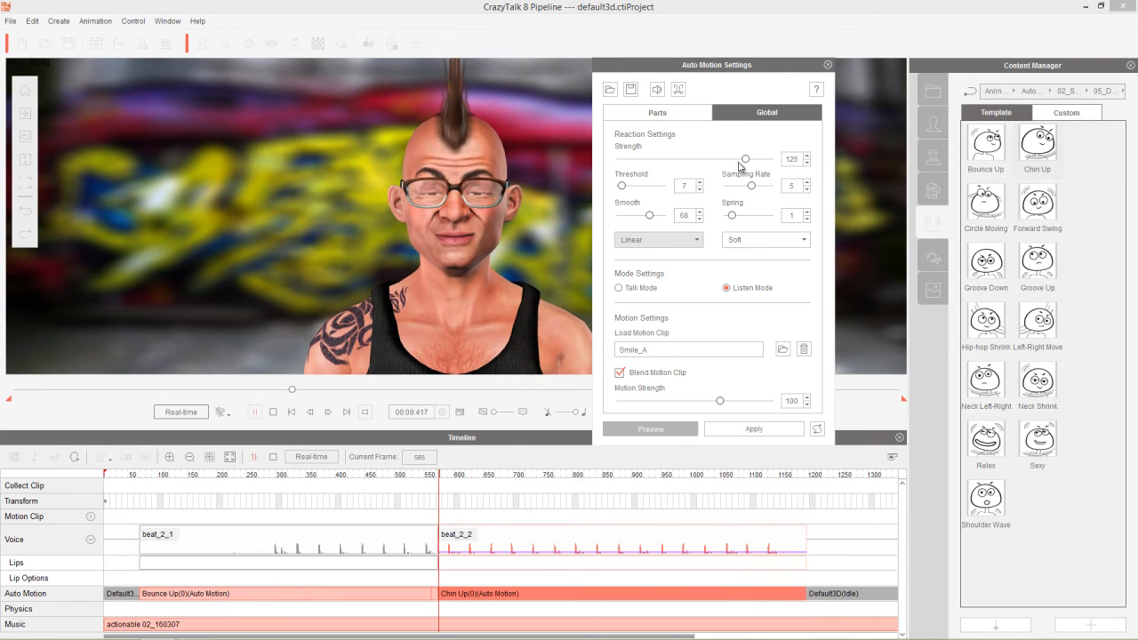
{"action": "left_click_drag", "start_coordinate": [746, 160], "coordinate": [771, 166]}
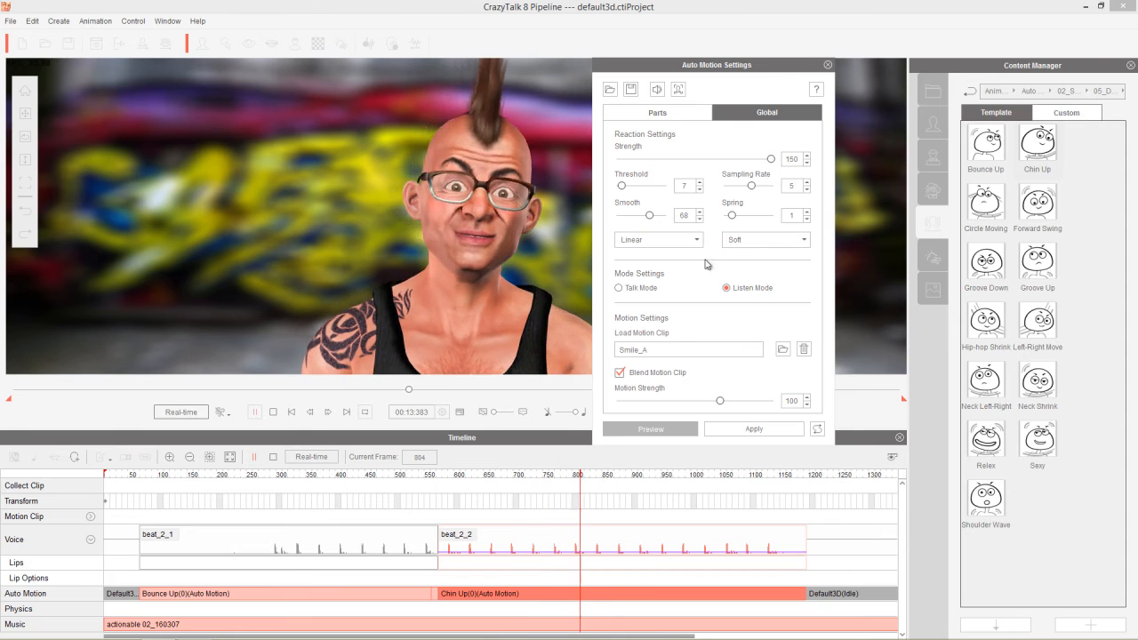
{"action": "left_click", "coordinate": [656, 240]}
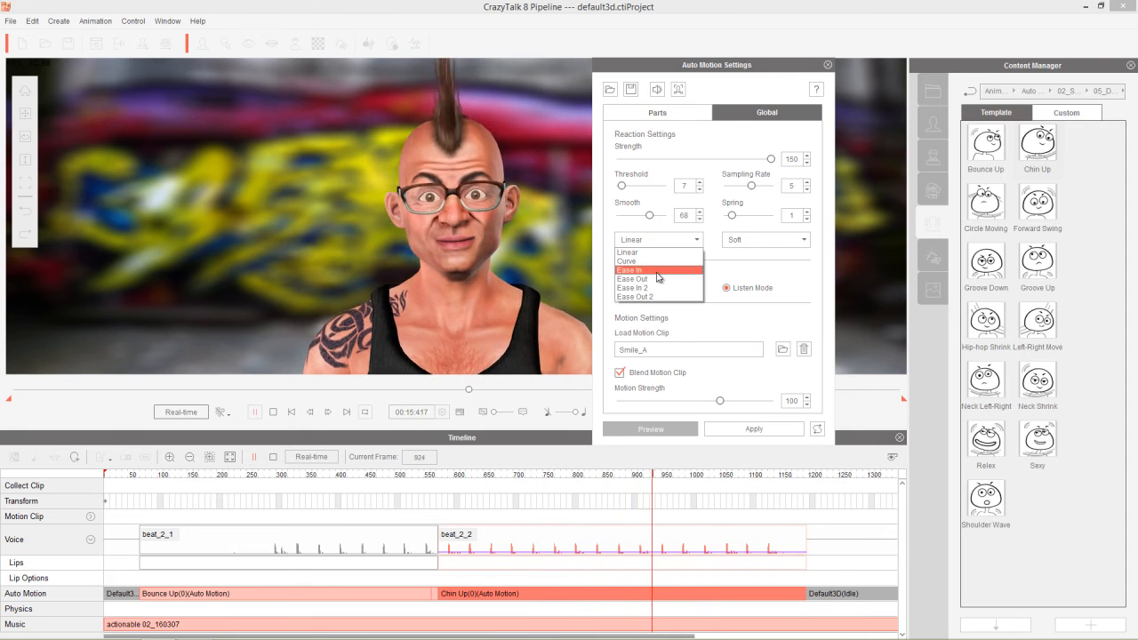
{"action": "left_click", "coordinate": [656, 278]}
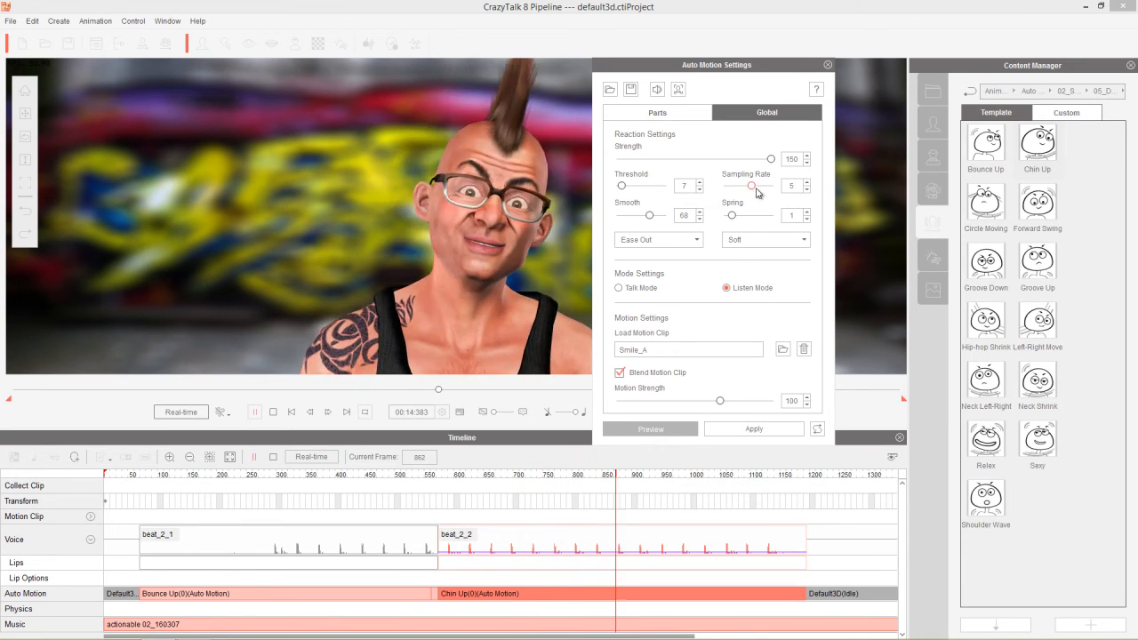
{"action": "left_click_drag", "start_coordinate": [753, 186], "coordinate": [772, 187]}
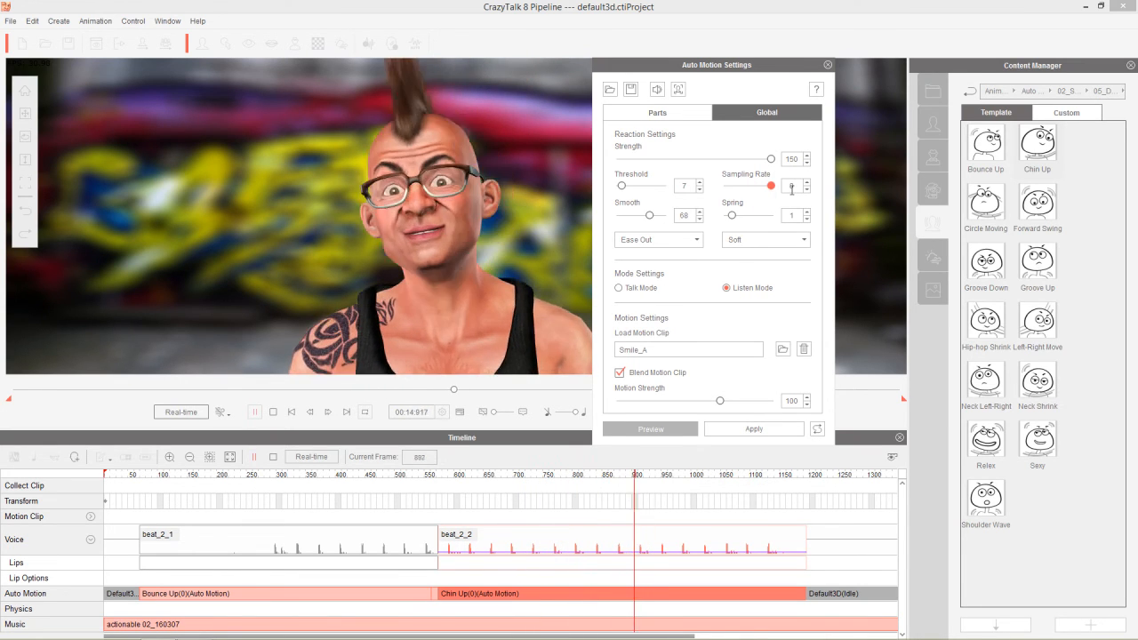
{"action": "left_click", "coordinate": [723, 432]}
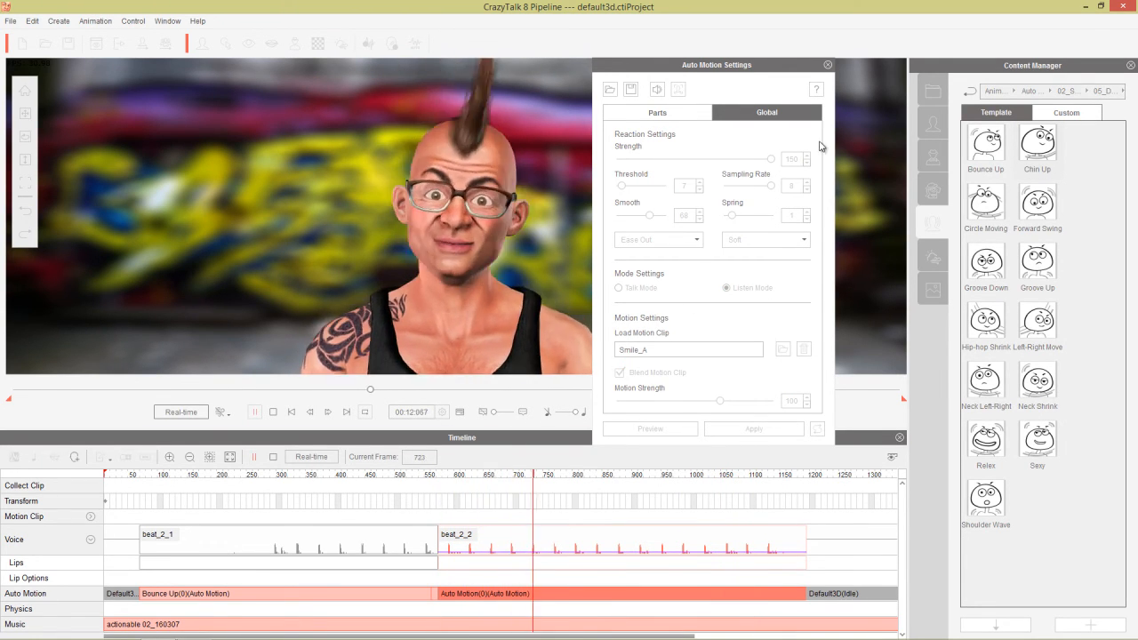
{"action": "left_click", "coordinate": [827, 64]}
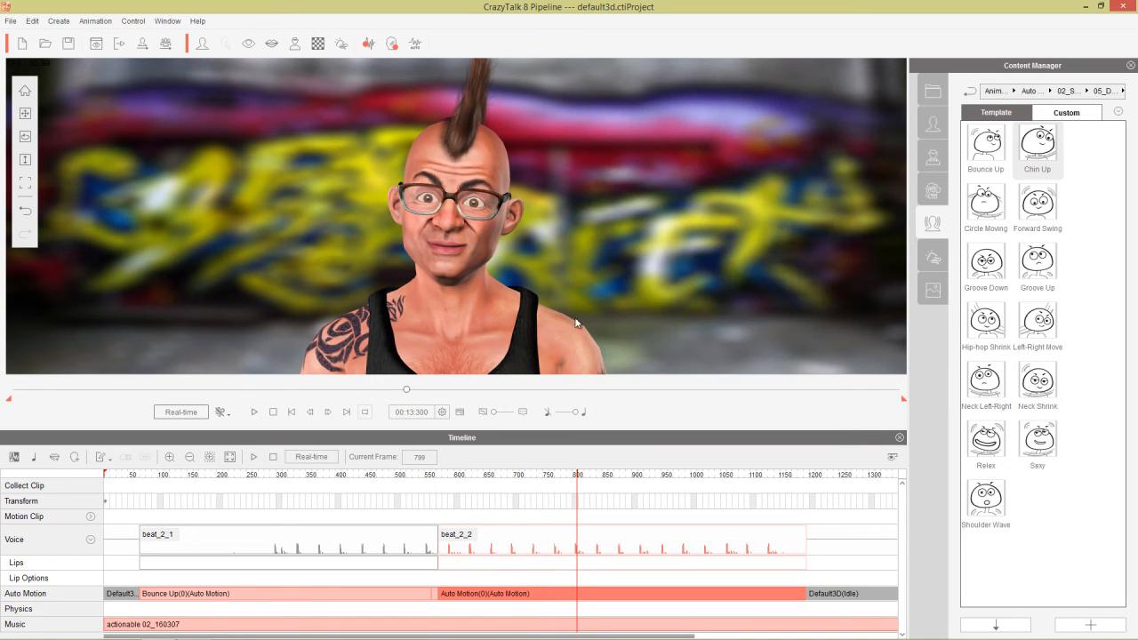
Review the animation, then change the second clip's motion curve to Linear and preview.
{"action": "left_click", "coordinate": [132, 476]}
{"action": "key", "text": "space"}
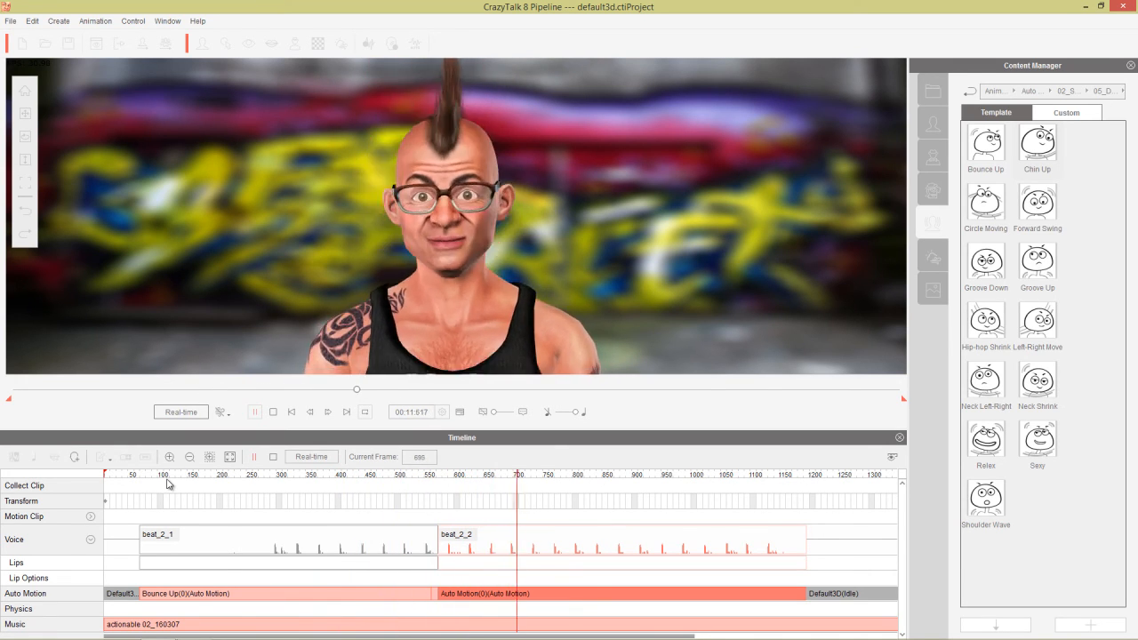
{"action": "key", "text": "space"}
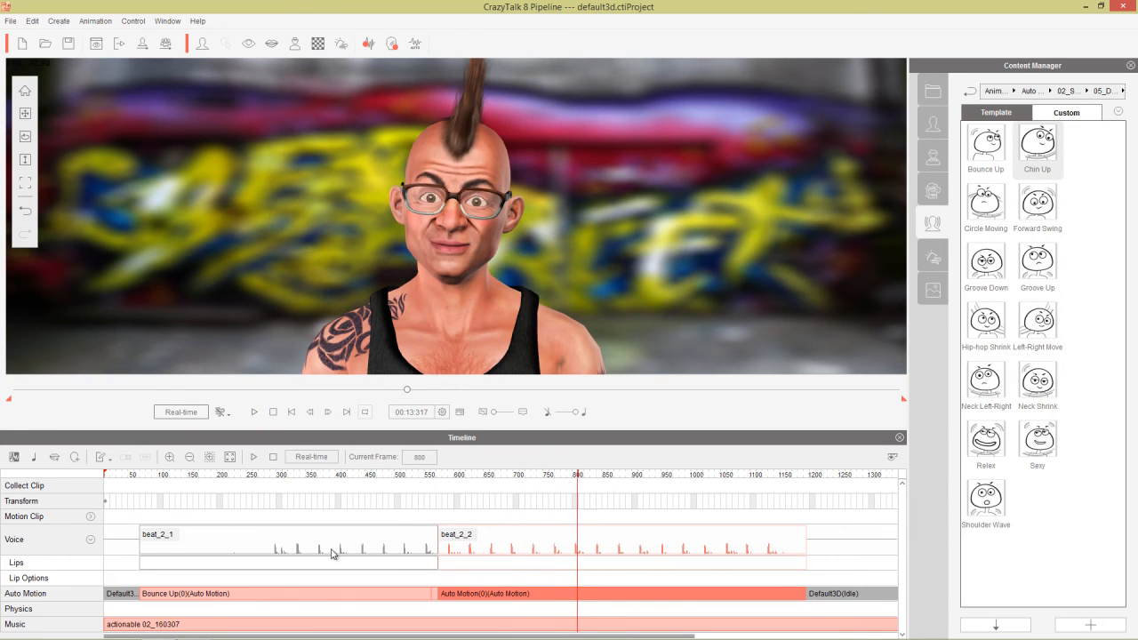
{"action": "left_click", "coordinate": [481, 474]}
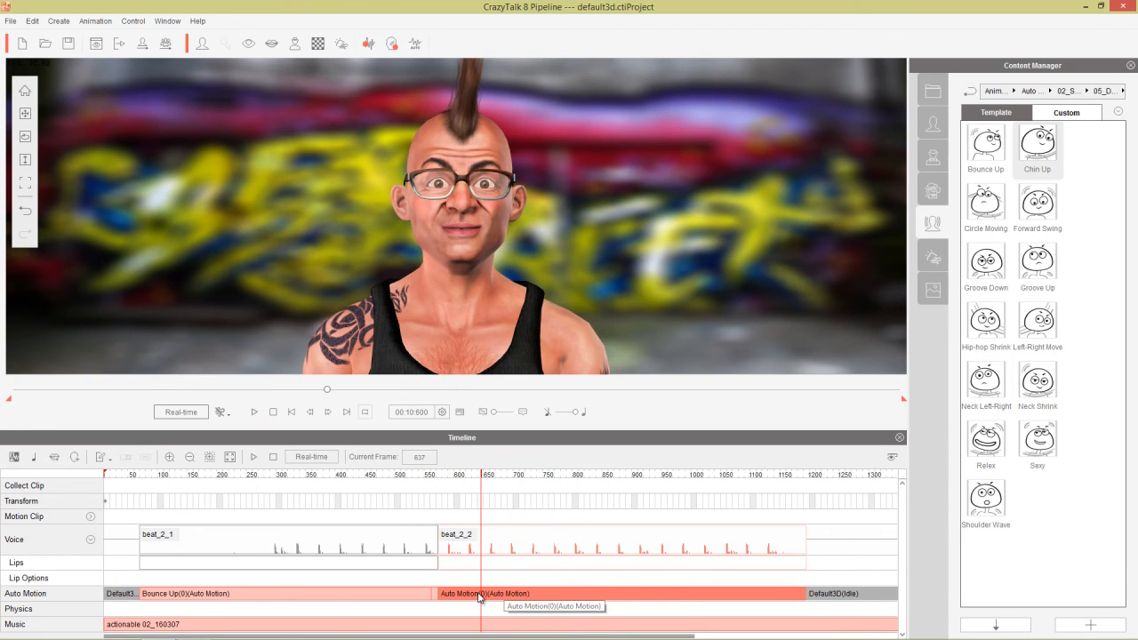
{"action": "double_click", "coordinate": [479, 594]}
{"action": "left_click", "coordinate": [658, 240]}
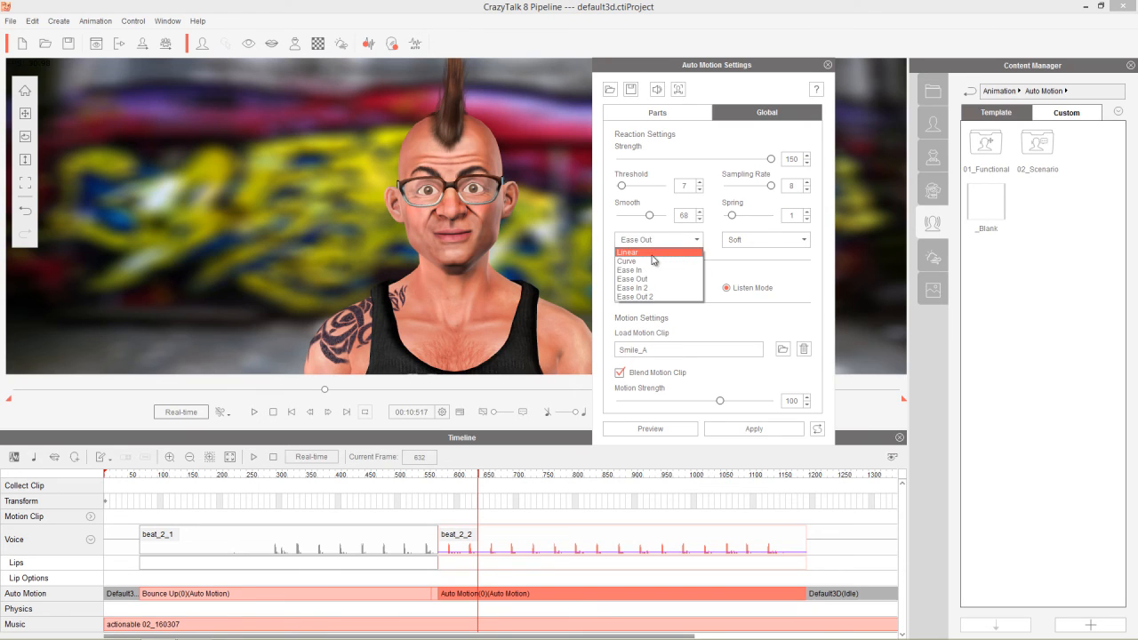
{"action": "left_click", "coordinate": [653, 254]}
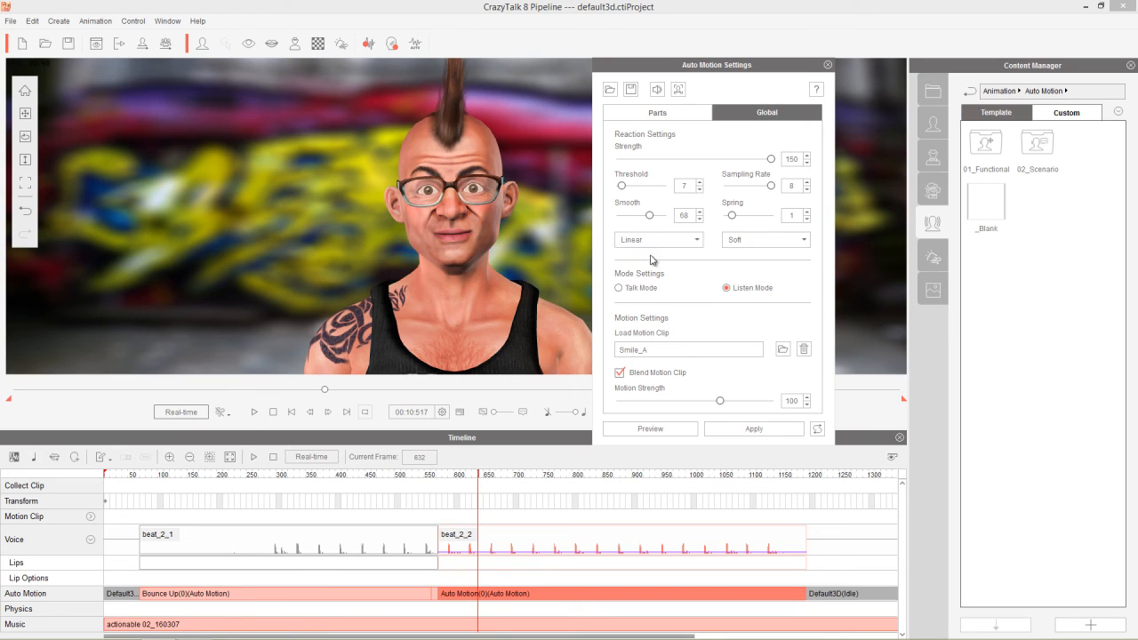
{"action": "left_click", "coordinate": [679, 431]}
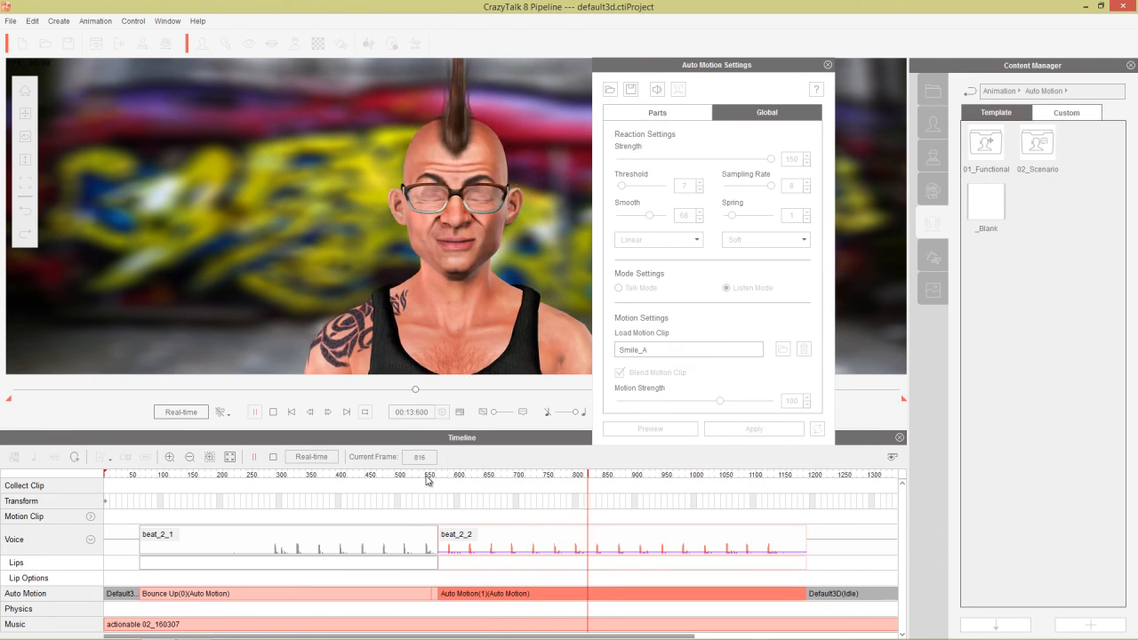
Play back from frame 284 to check the Linear motion, then close the settings.
{"action": "left_click", "coordinate": [280, 477]}
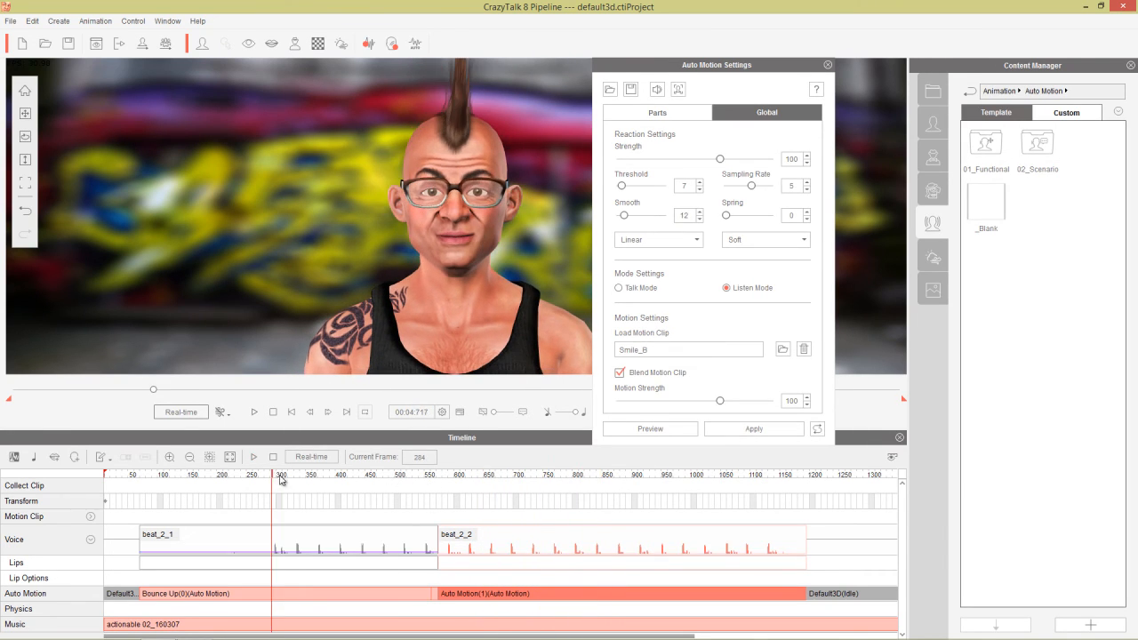
{"action": "key", "text": "space"}
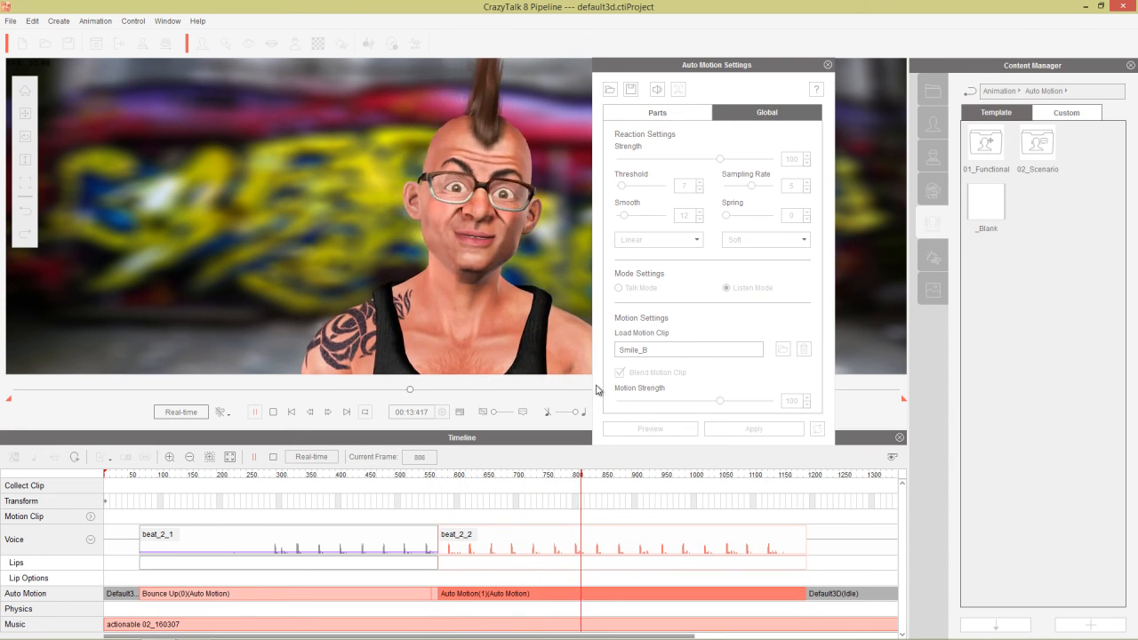
{"action": "key", "text": "space"}
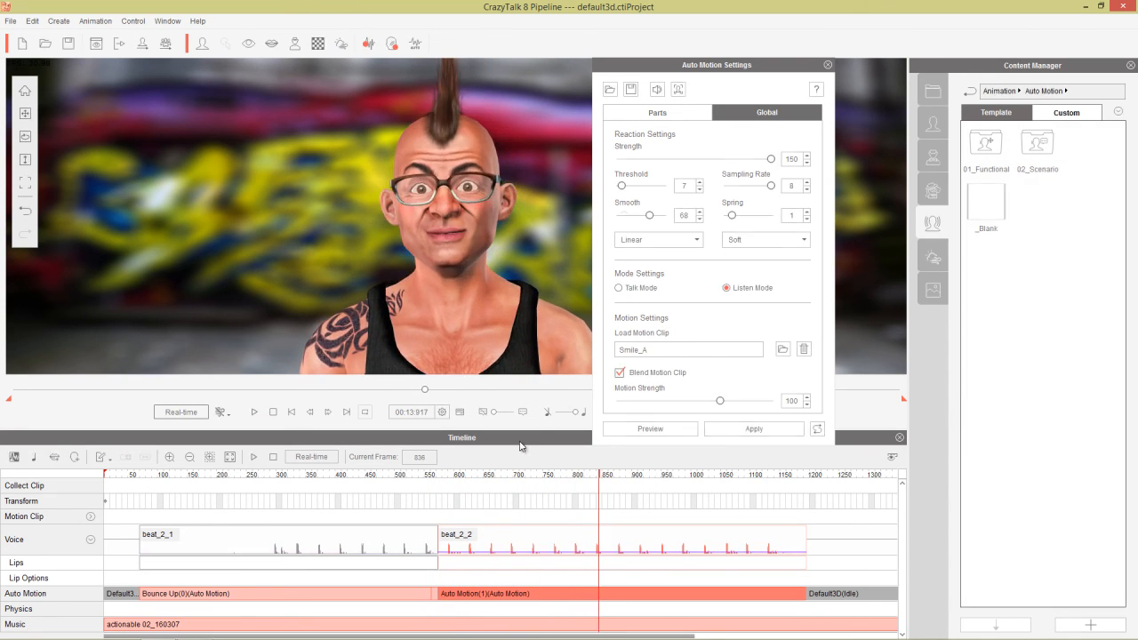
{"action": "left_click", "coordinate": [828, 67]}
Nudge the second Auto Motion clip slightly left and play across the join from frame 519.
{"action": "scroll", "coordinate": [445, 506], "scroll_direction": "up", "scroll_amount": 2}
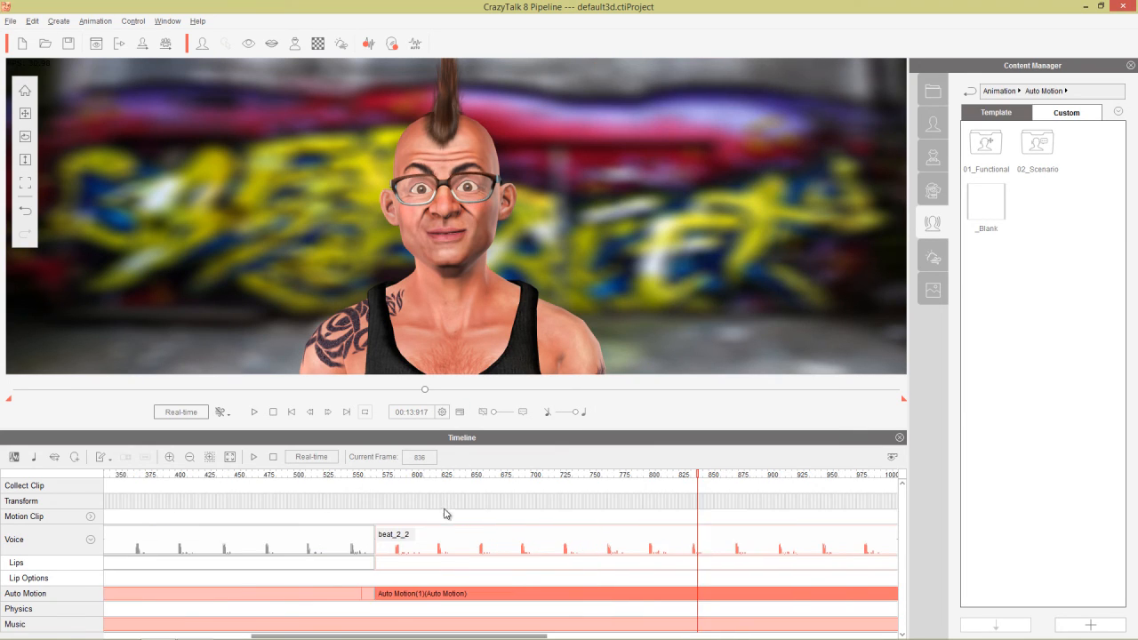
{"action": "scroll", "coordinate": [439, 541], "scroll_direction": "up", "scroll_amount": 2}
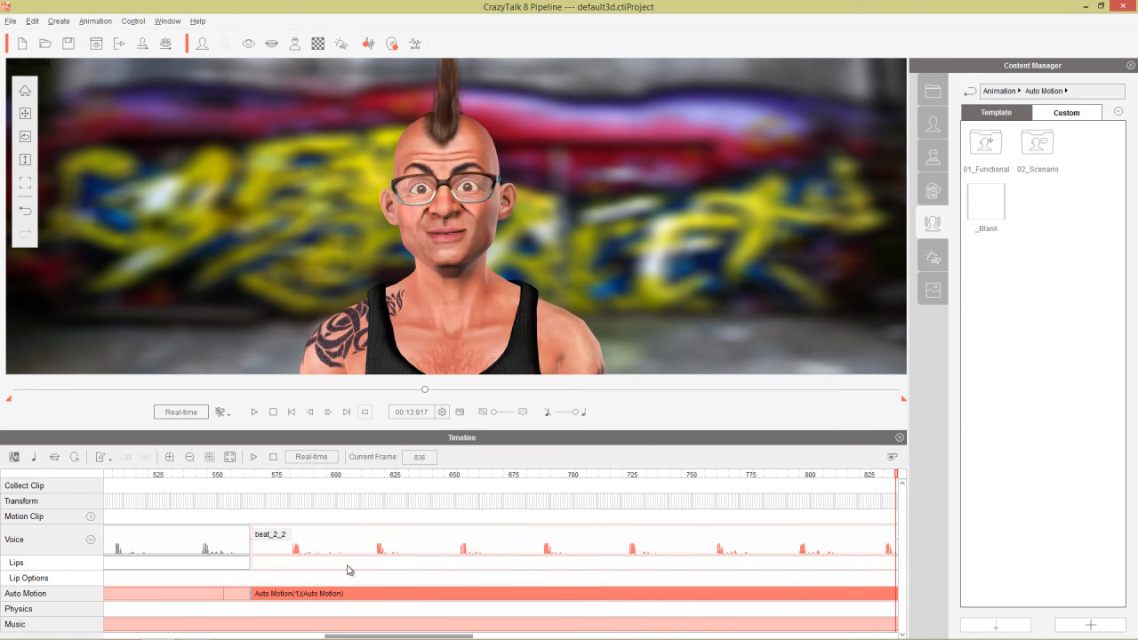
{"action": "left_click", "coordinate": [182, 602]}
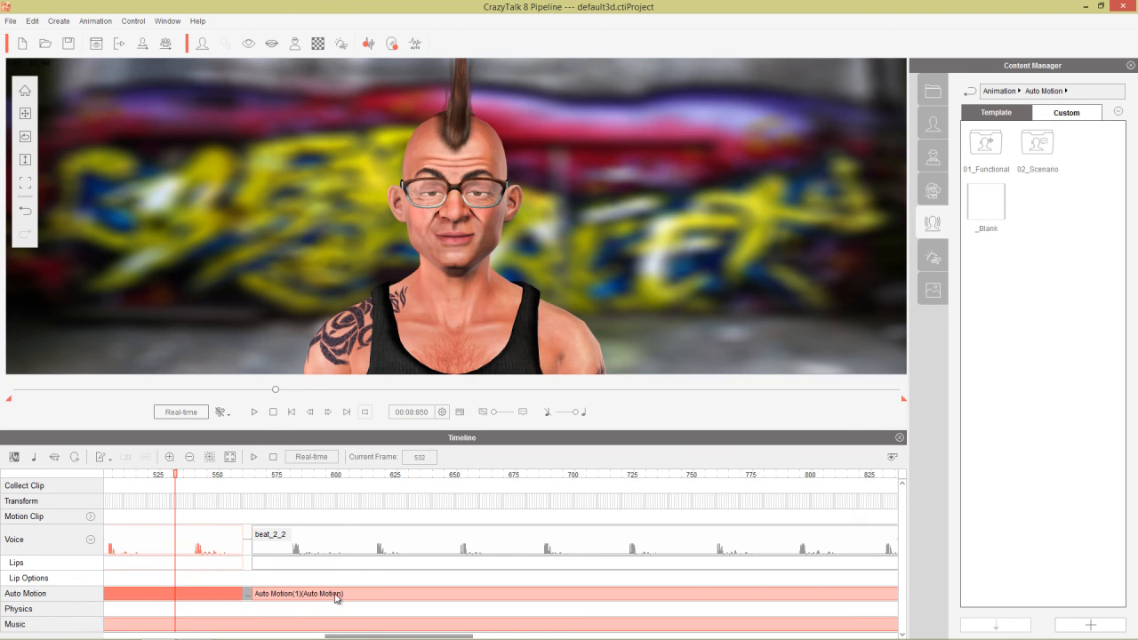
{"action": "left_click_drag", "start_coordinate": [336, 598], "coordinate": [327, 598]}
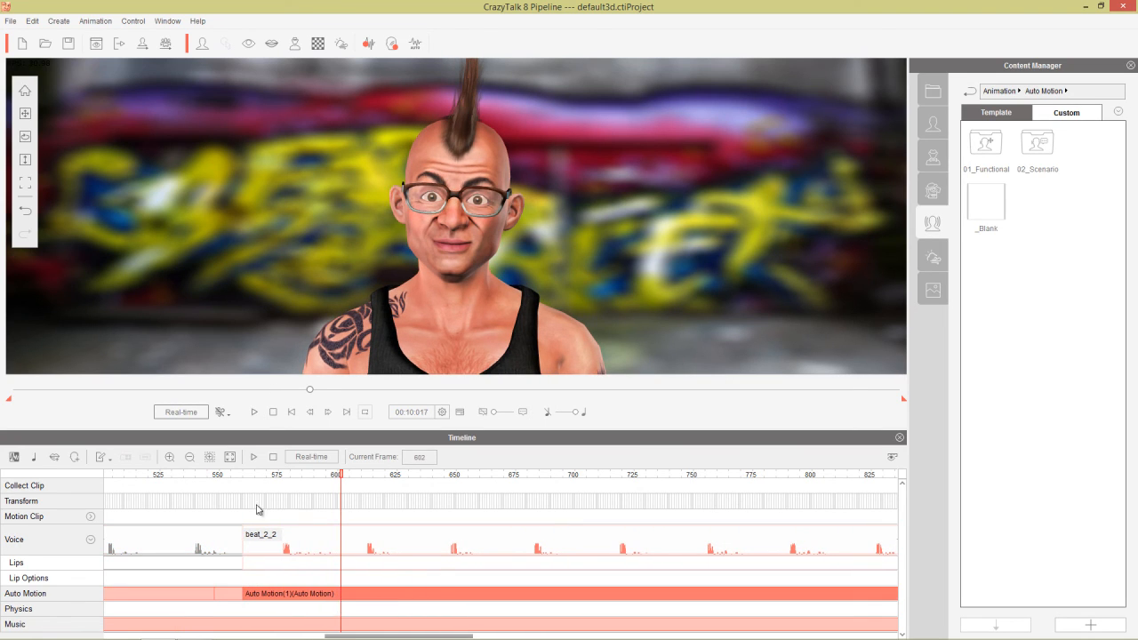
{"action": "left_click", "coordinate": [145, 477]}
{"action": "key", "text": "space"}
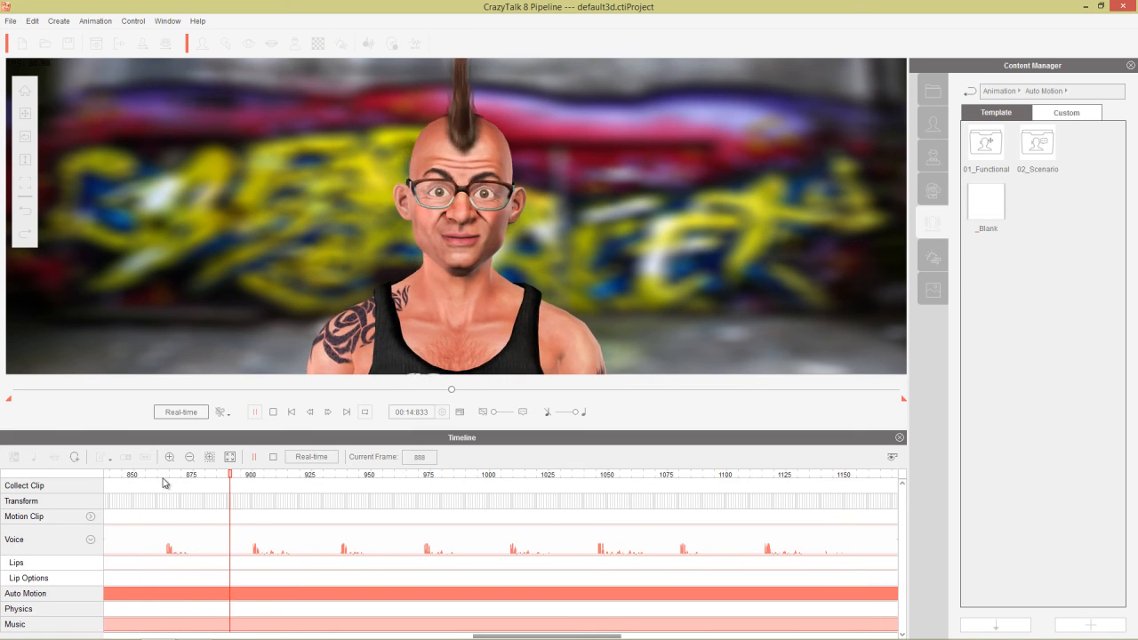
{"action": "left_click", "coordinate": [274, 413]}
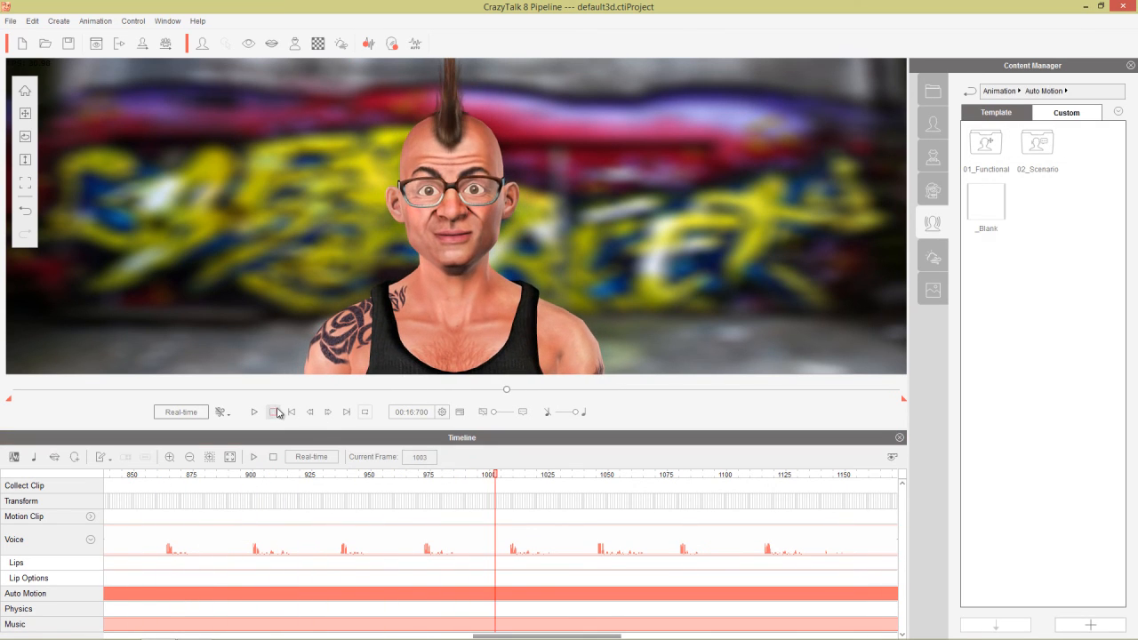
Close the Timeline panel and play the head-bob animation with the music to about 21.5 seconds, then stop.
{"action": "left_click", "coordinate": [899, 437]}
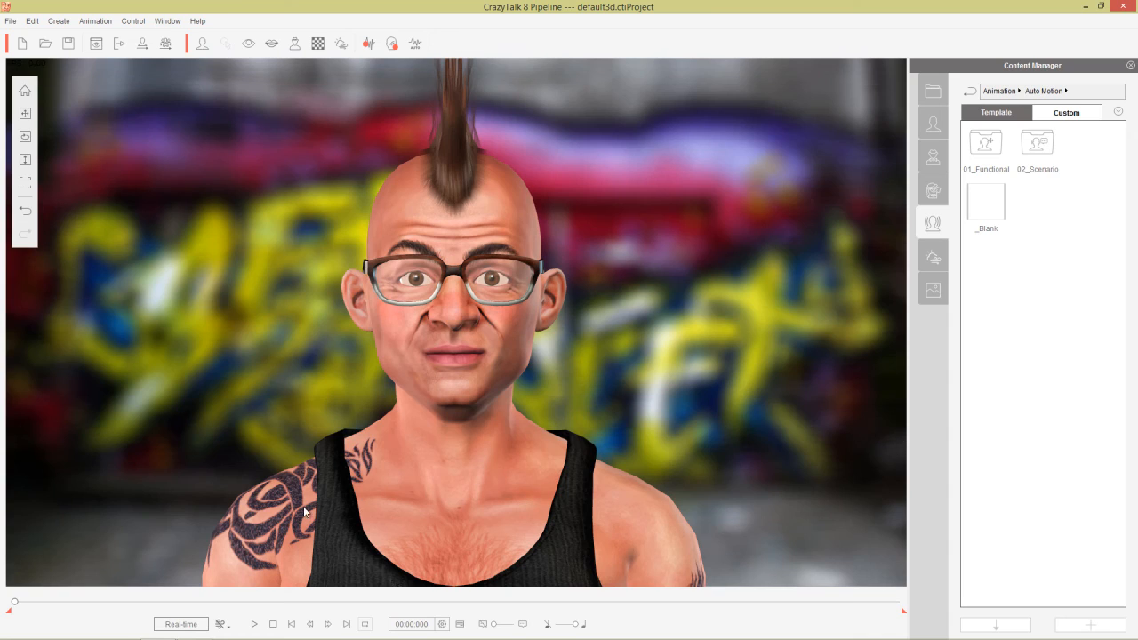
{"action": "key", "text": "space"}
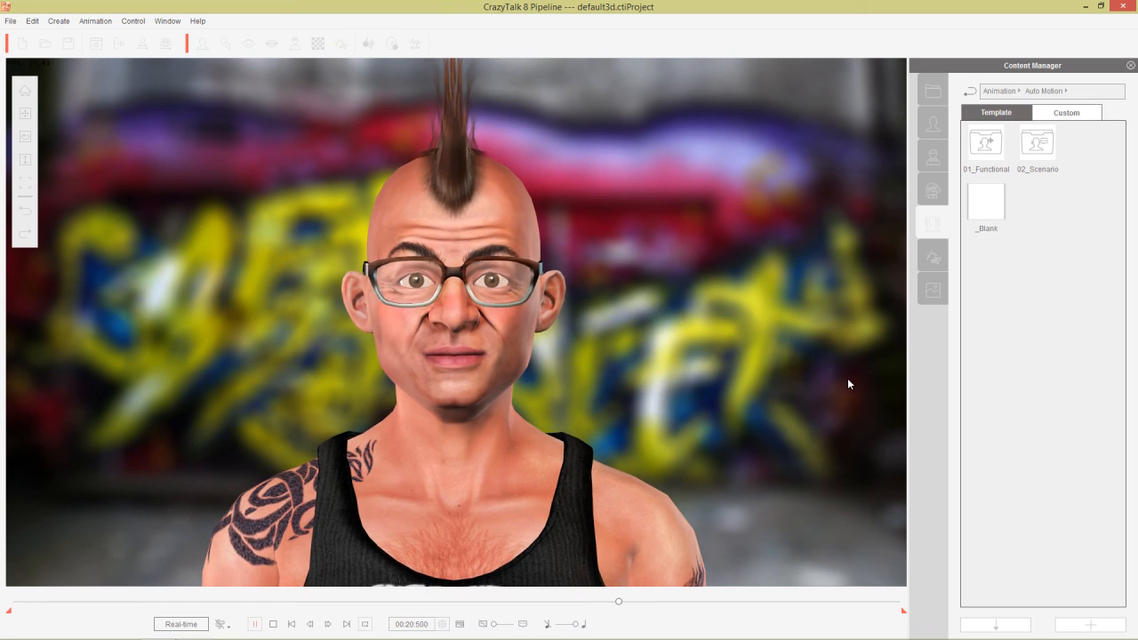
{"action": "key", "text": "space"}
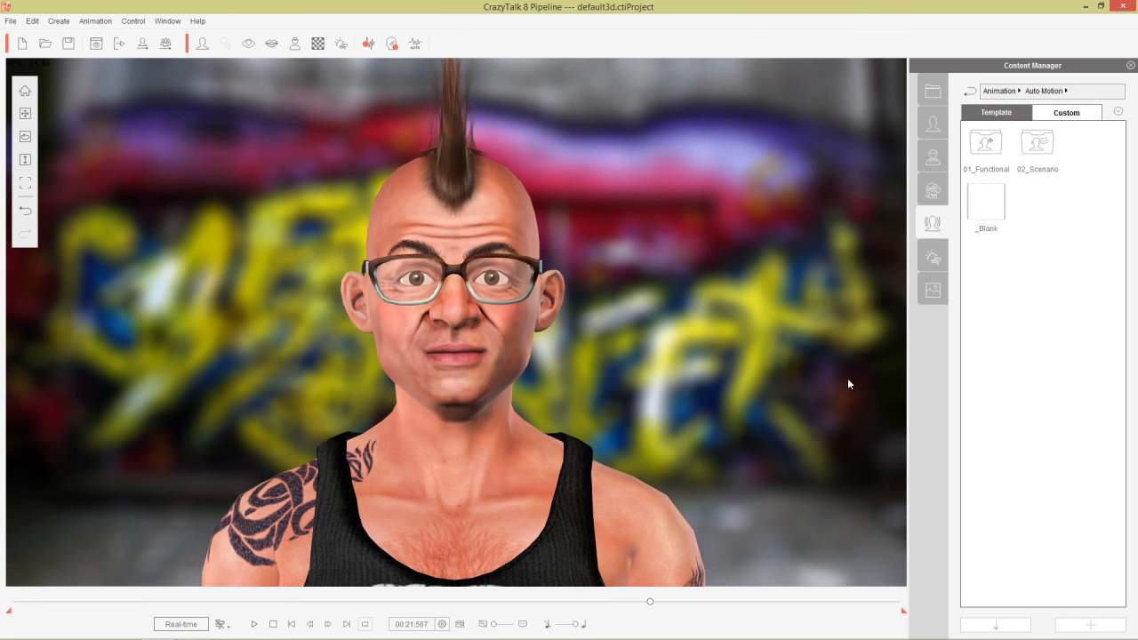